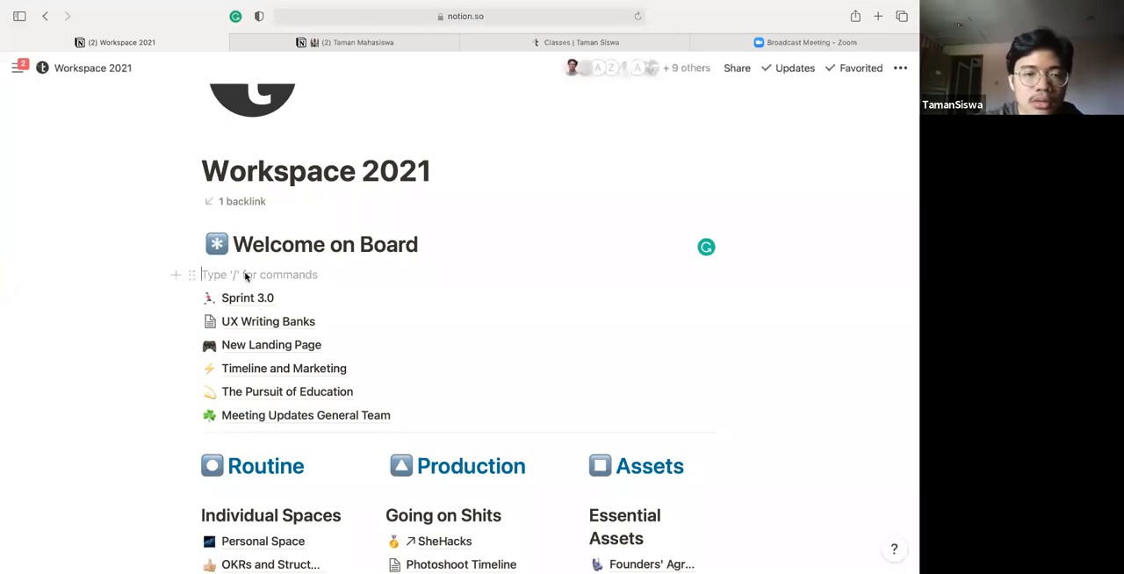
Create an empty sub-page titled "Trial Notion" under the "Welcome on Board" heading
{"action": "type", "text": "p"}
{"action": "key", "text": "BackSpace"}
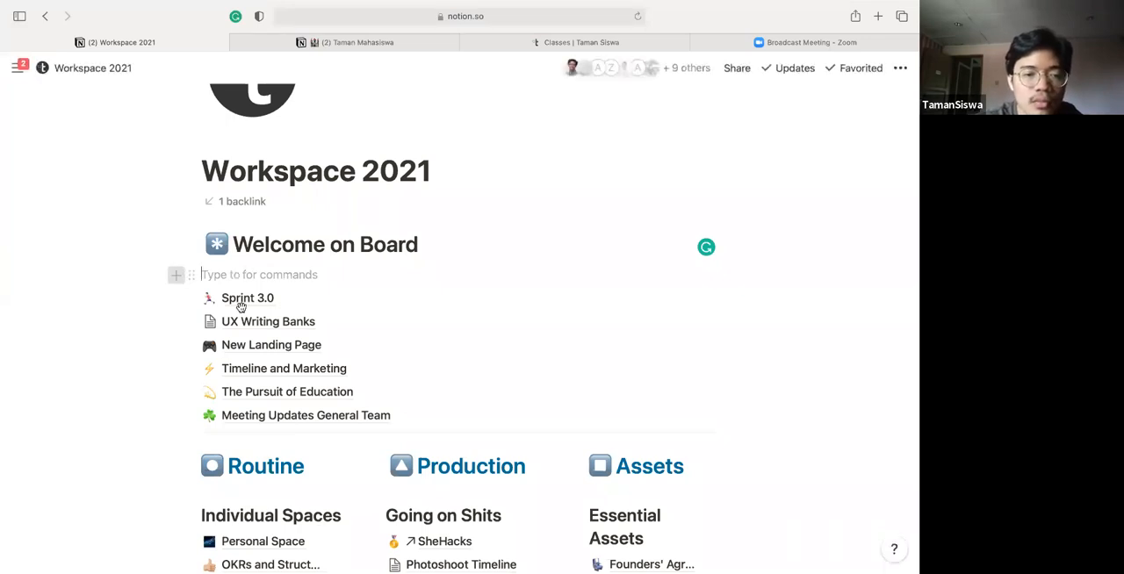
{"action": "type", "text": "/"}
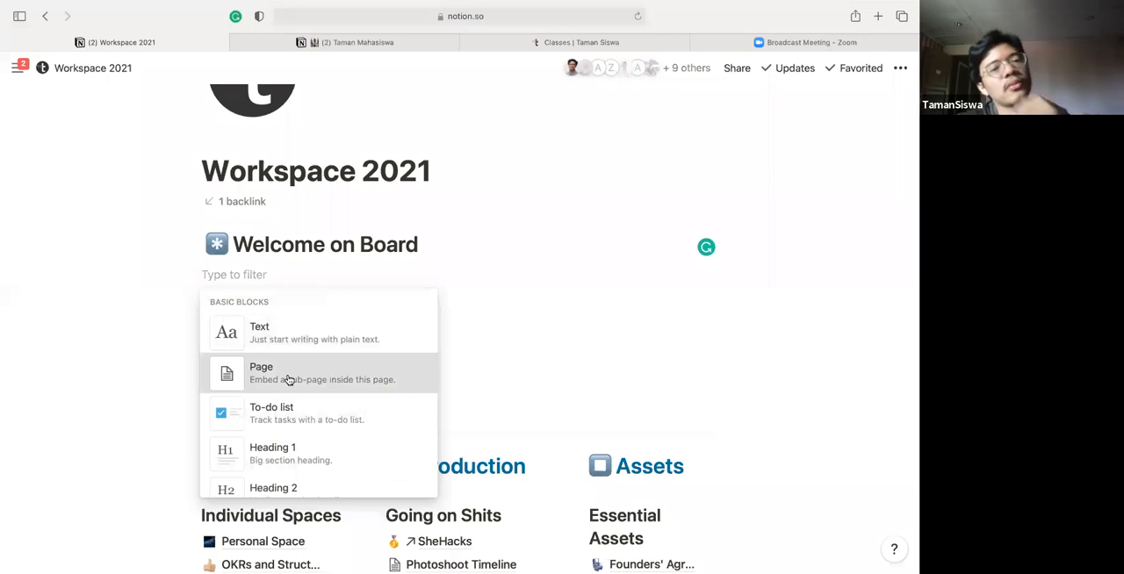
{"action": "left_click", "coordinate": [288, 379]}
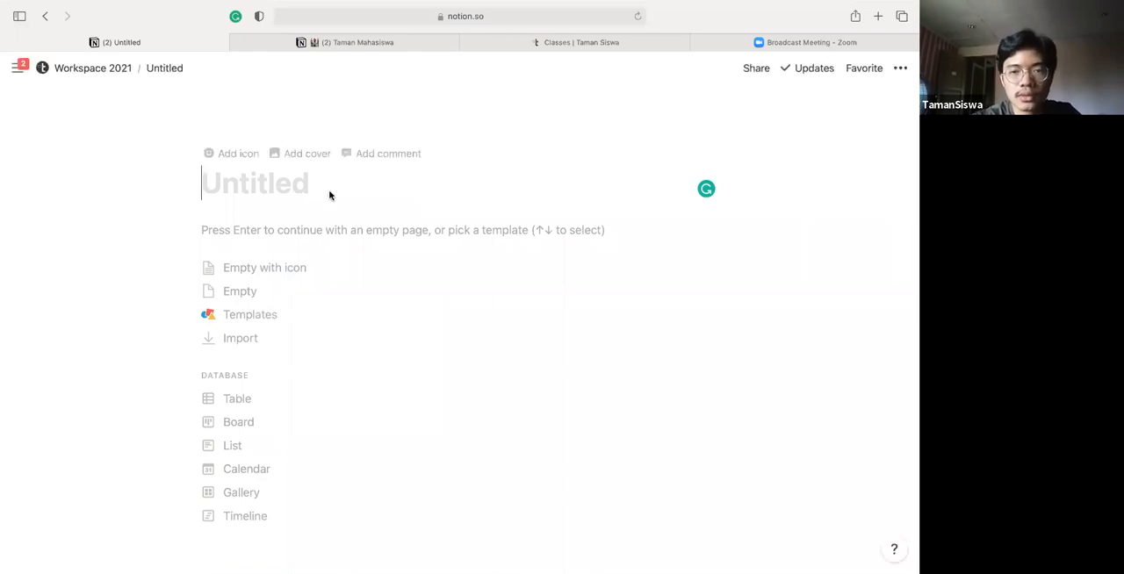
{"action": "type", "text": "Trial "}
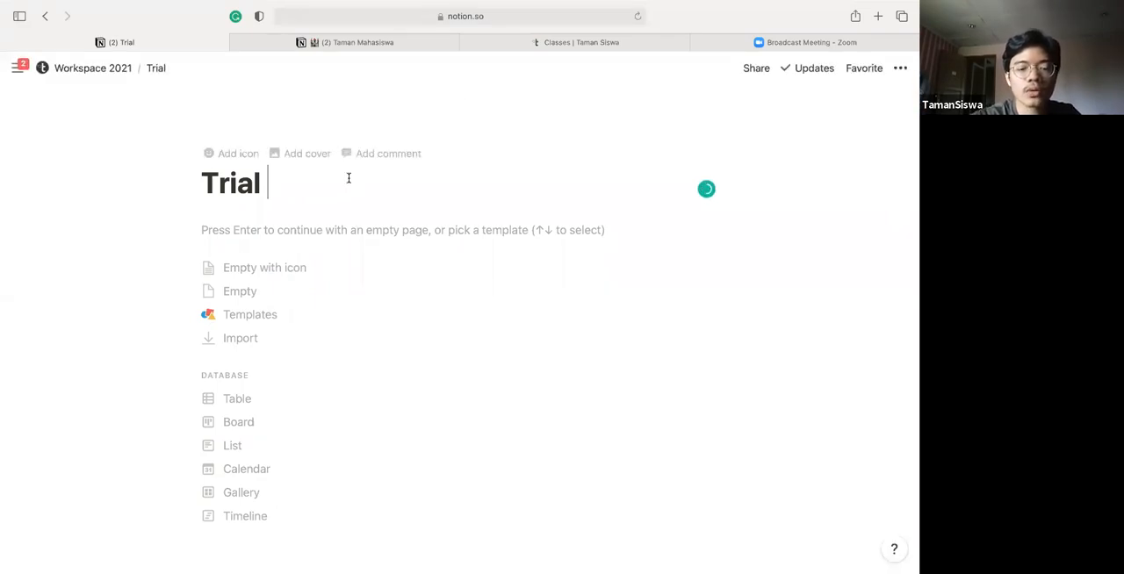
{"action": "type", "text": "Notion"}
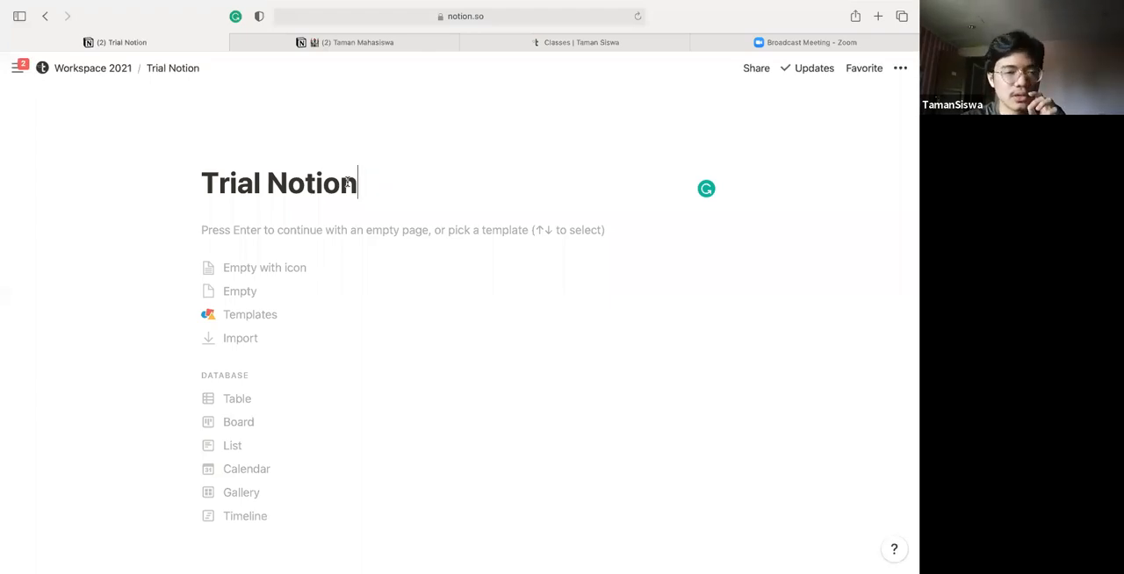
{"action": "key", "text": "Return"}
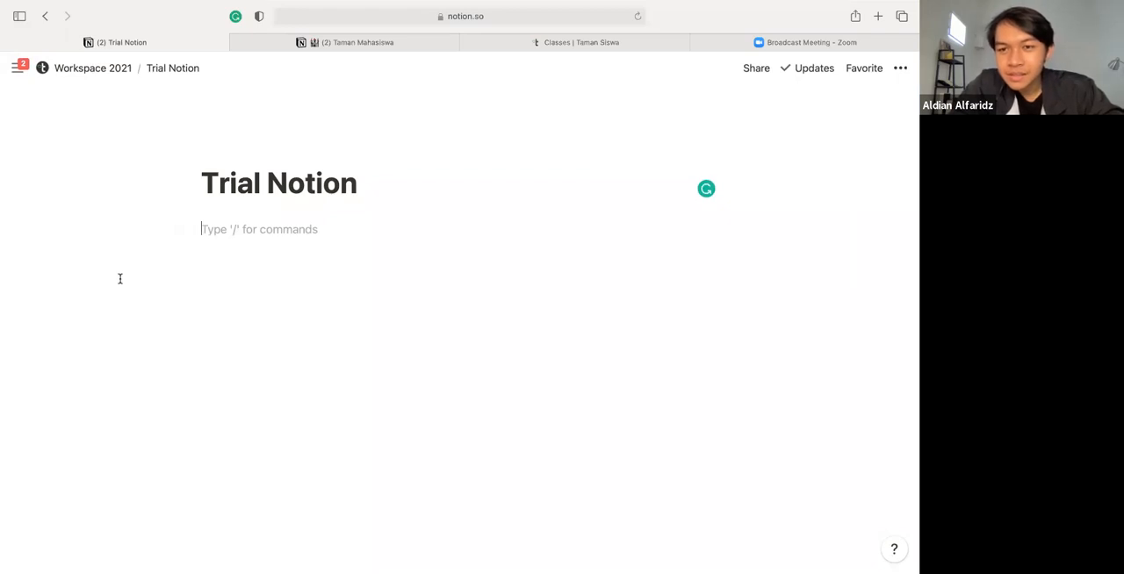
Add a Heading 3 block reading "Kolaborasi Ajak" below the page title
{"action": "left_click", "coordinate": [174, 229]}
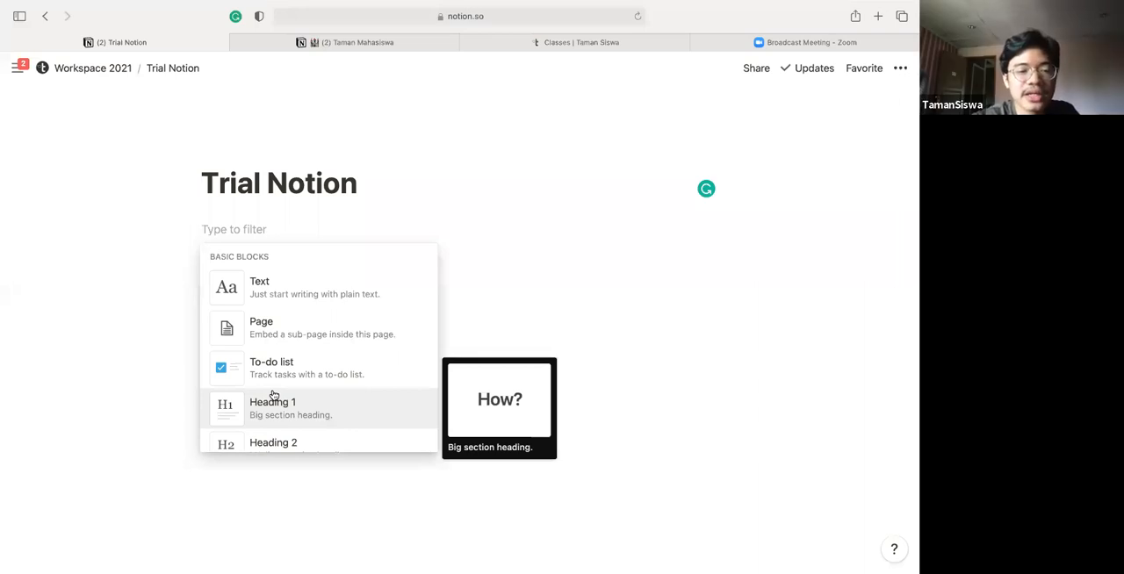
{"action": "scroll", "coordinate": [273, 395], "scroll_direction": "down", "scroll_amount": 6}
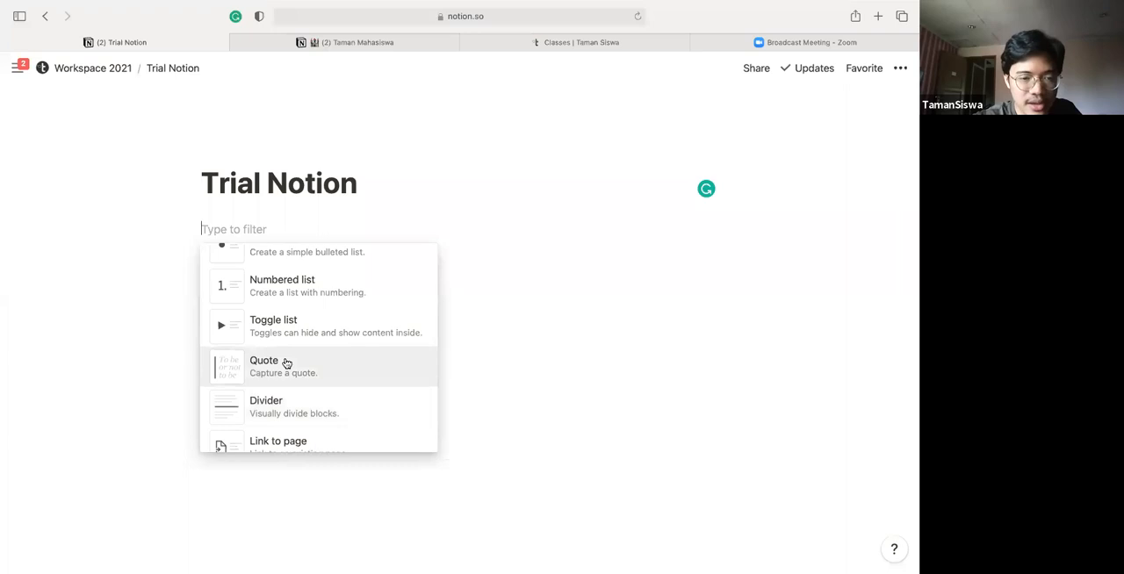
{"action": "scroll", "coordinate": [285, 363], "scroll_direction": "down", "scroll_amount": 3}
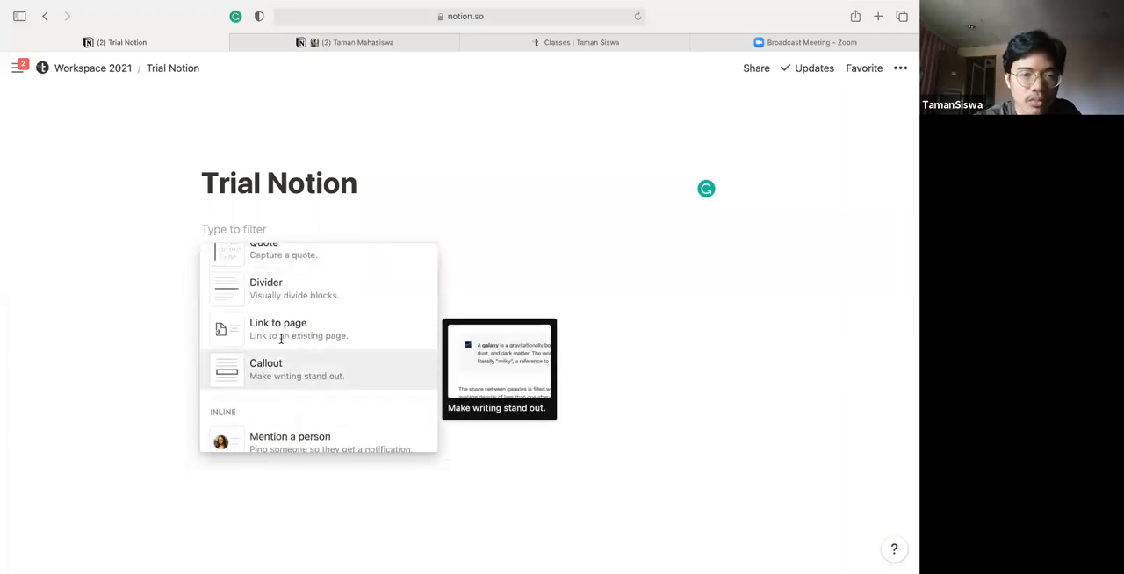
{"action": "scroll", "coordinate": [282, 343], "scroll_direction": "up", "scroll_amount": 2}
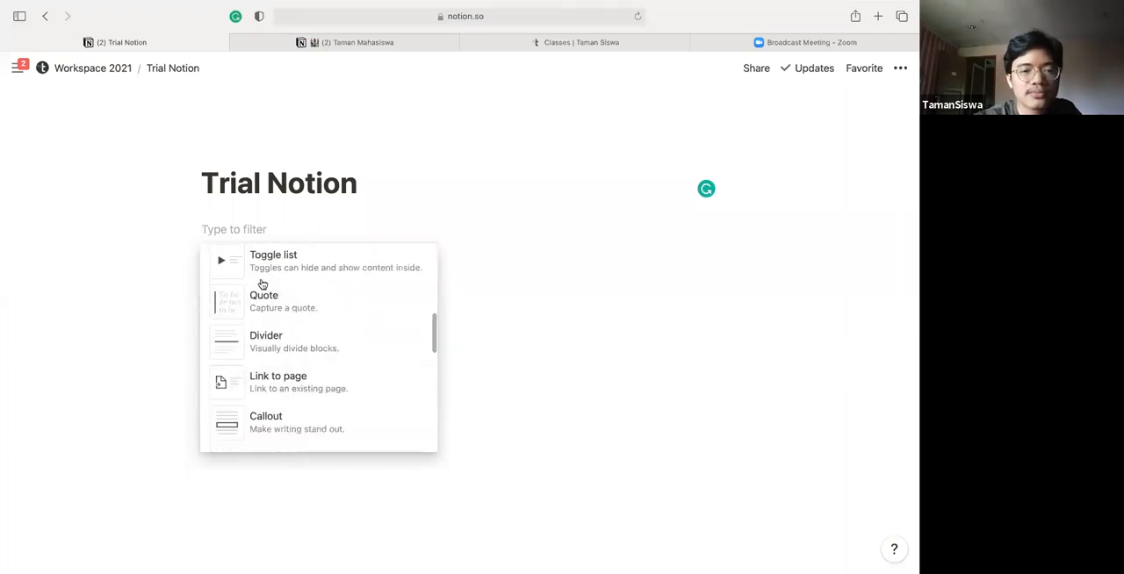
{"action": "scroll", "coordinate": [262, 283], "scroll_direction": "up", "scroll_amount": 2}
{"action": "scroll", "coordinate": [261, 284], "scroll_direction": "up", "scroll_amount": 3}
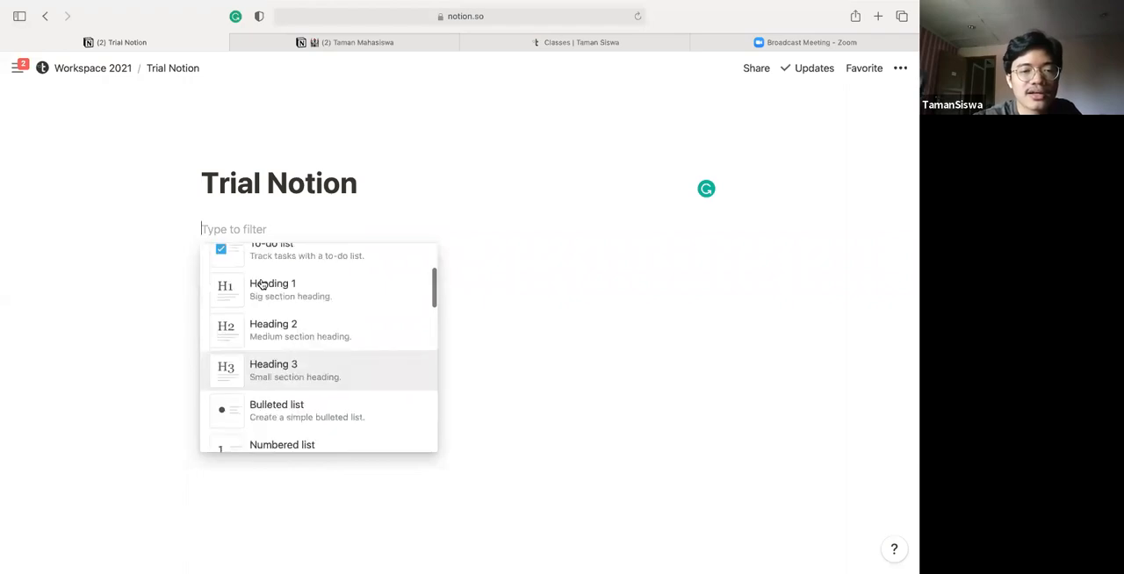
{"action": "scroll", "coordinate": [267, 386], "scroll_direction": "up", "scroll_amount": 1}
{"action": "left_click", "coordinate": [267, 388]}
{"action": "type", "text": "Kolaborasi"}
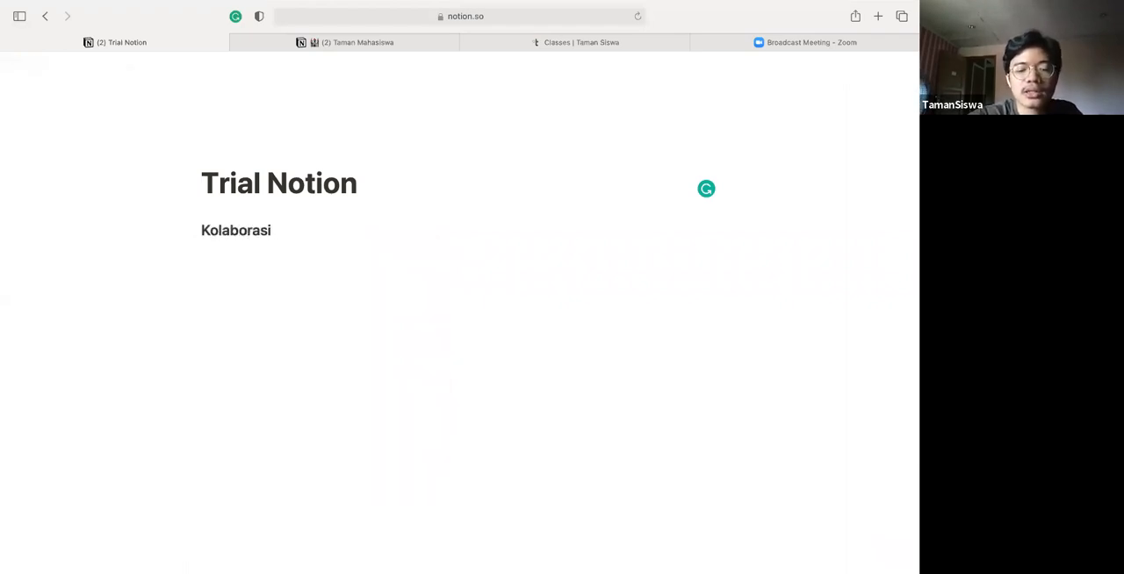
{"action": "type", "text": " Ajak"}
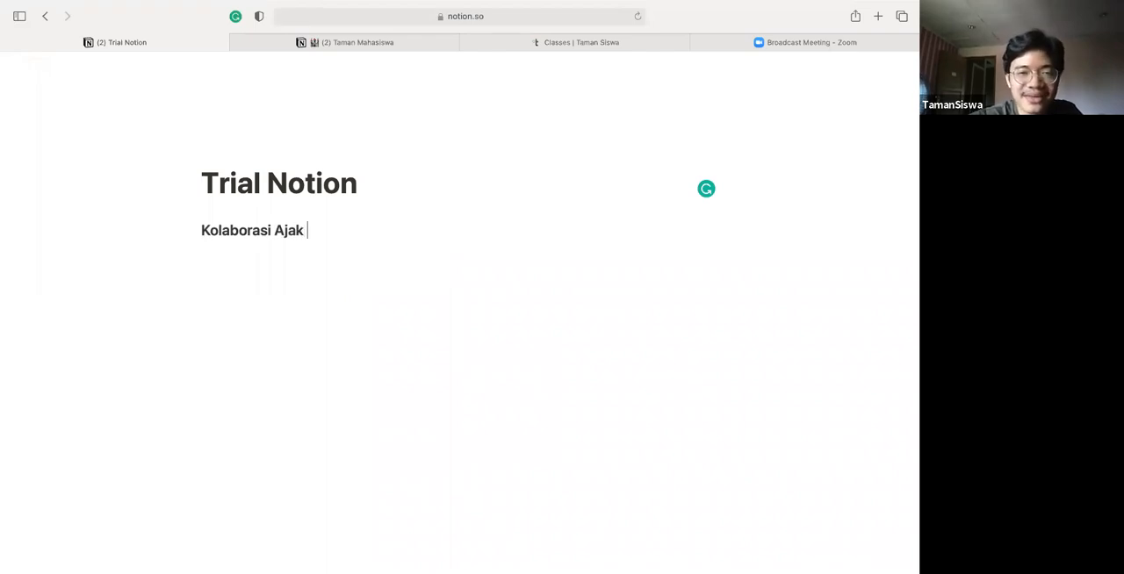
Extend the heading text to "Kolaborasi AjakkeTaman" and start an empty line below it
{"action": "key", "text": "Return"}
{"action": "key", "text": "BackSpace"}
{"action": "key", "text": "BackSpace"}
{"action": "key", "text": "BackSpace"}
{"action": "type", "text": "k"}
{"action": "key", "text": "BackSpace"}
{"action": "type", "text": "keTam"}
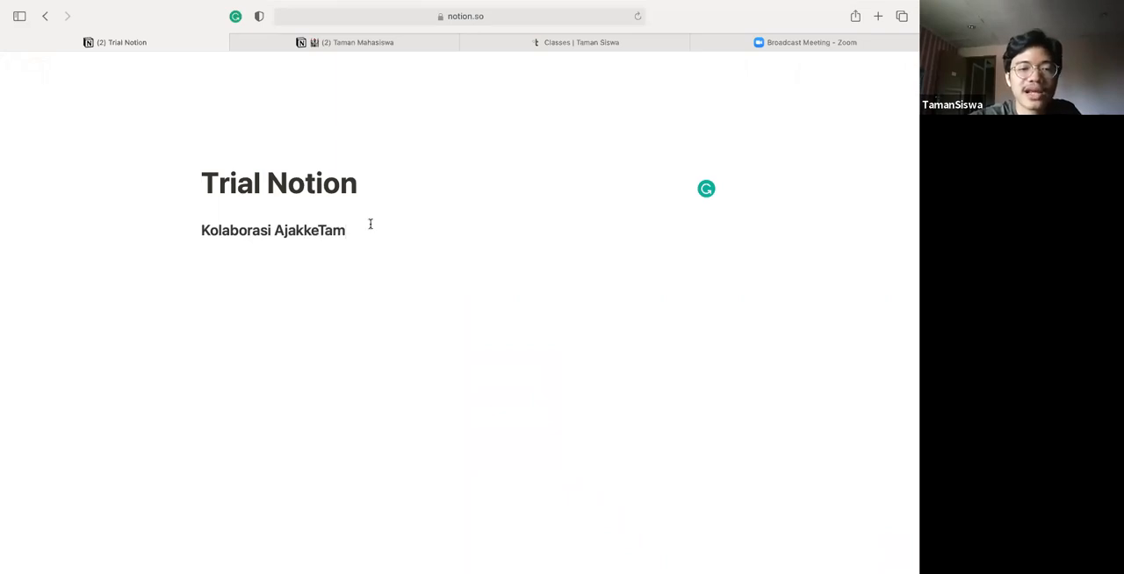
{"action": "type", "text": "an"}
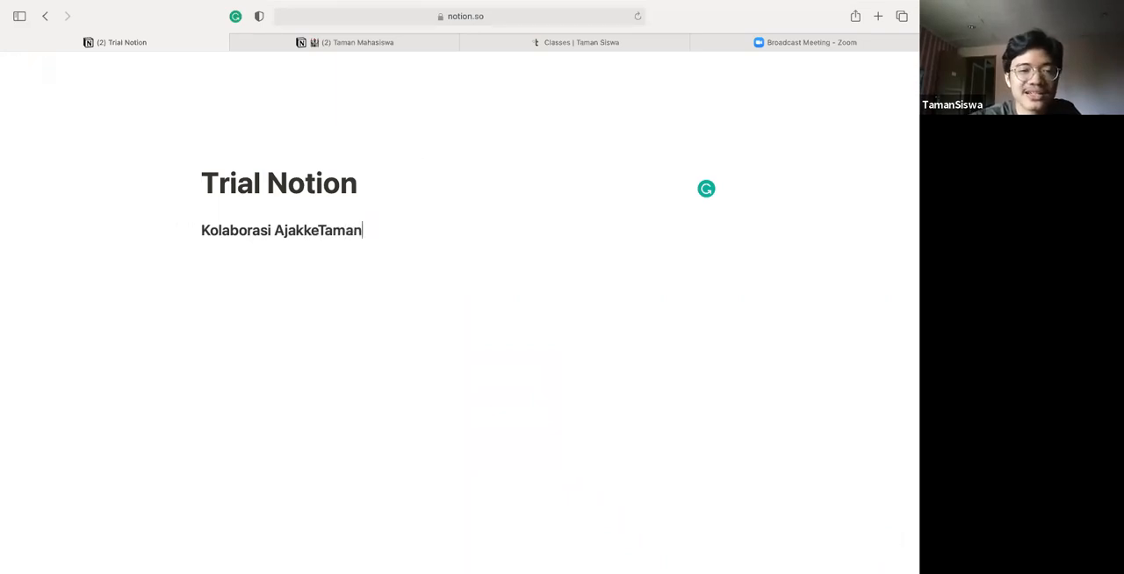
{"action": "key", "text": "Return"}
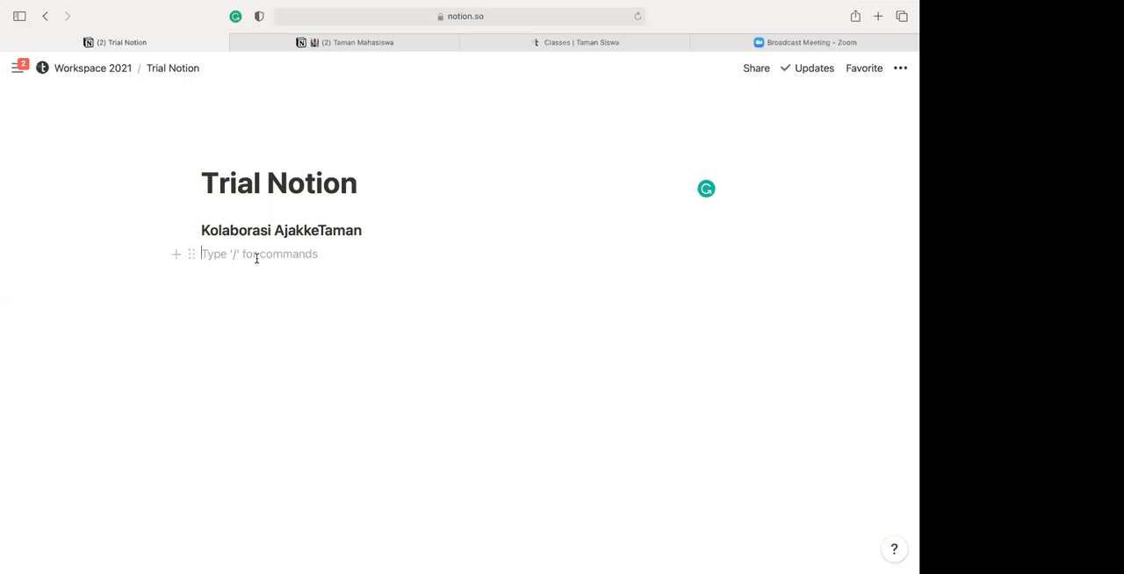
Insert the word "Target" at the beginning of the "Kolaborasi AjakkeTaman" heading
{"action": "key", "text": "Up"}
{"action": "type", "text": "Target"}
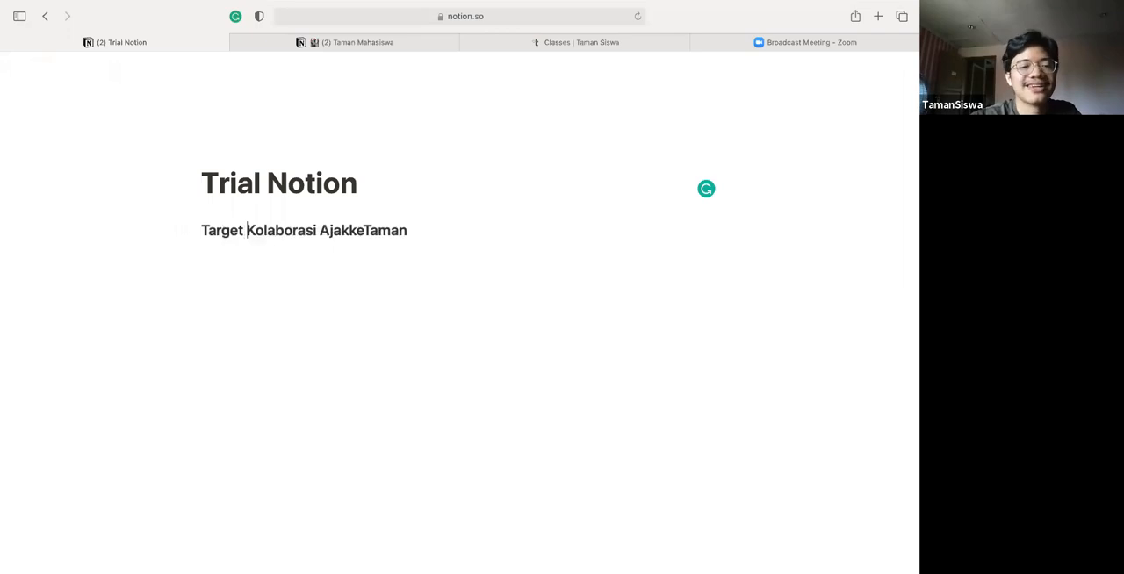
Start a numbered list under the heading with the item "Bikin talkshow tentang alumni"
{"action": "left_click", "coordinate": [236, 253]}
{"action": "type", "text": "1. B"}
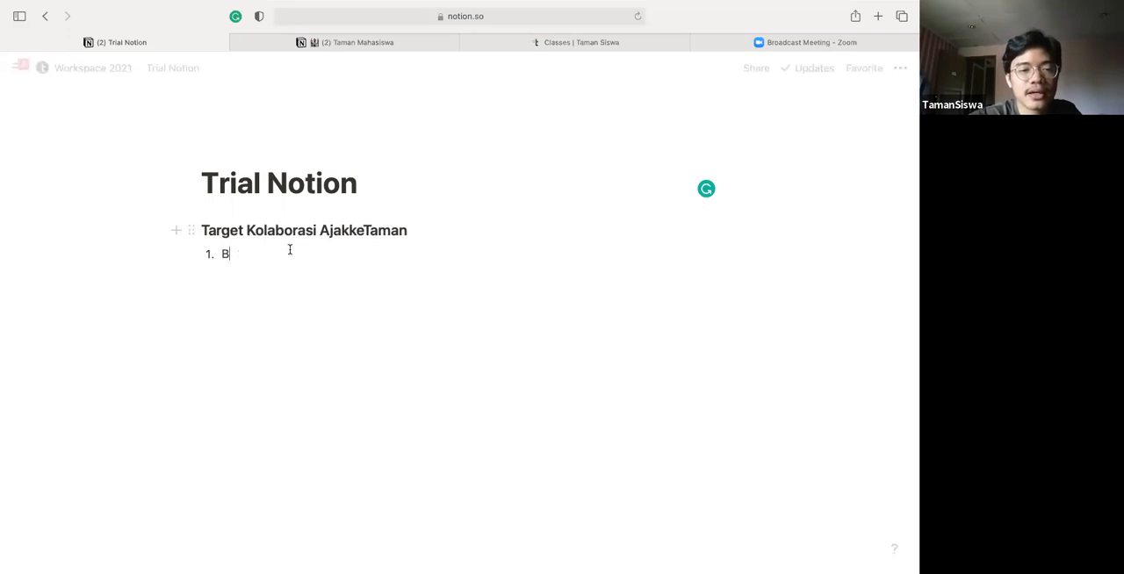
{"action": "type", "text": "ikin "}
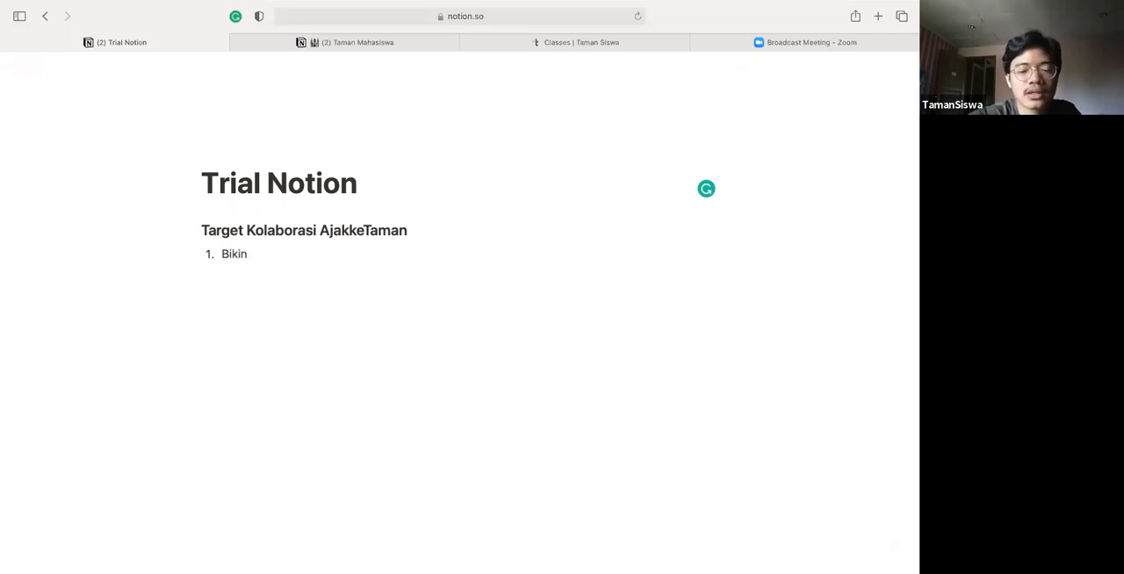
{"action": "type", "text": "t"}
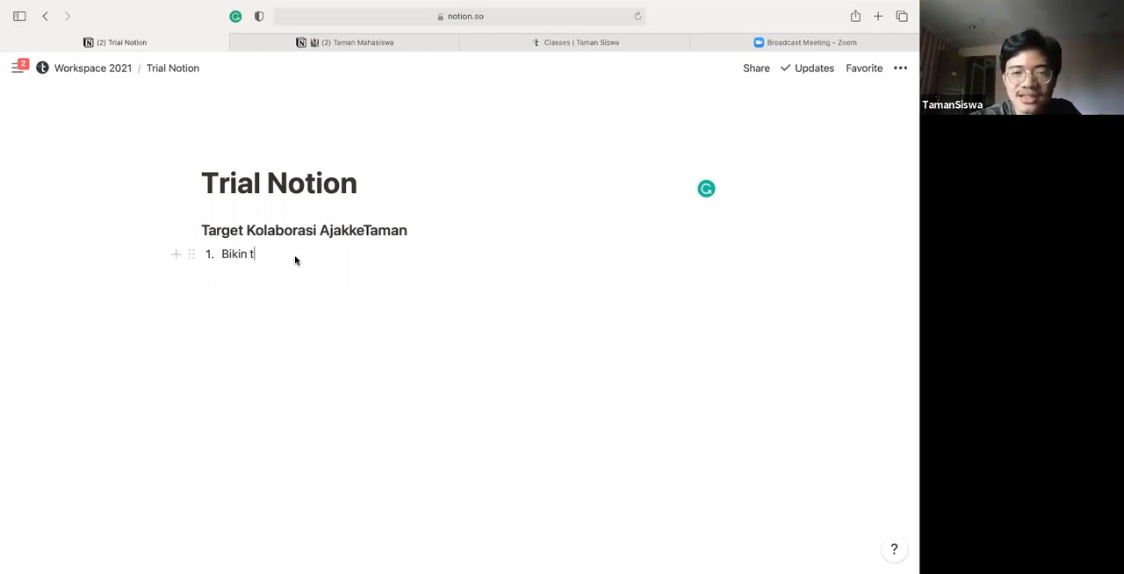
{"action": "type", "text": "al"}
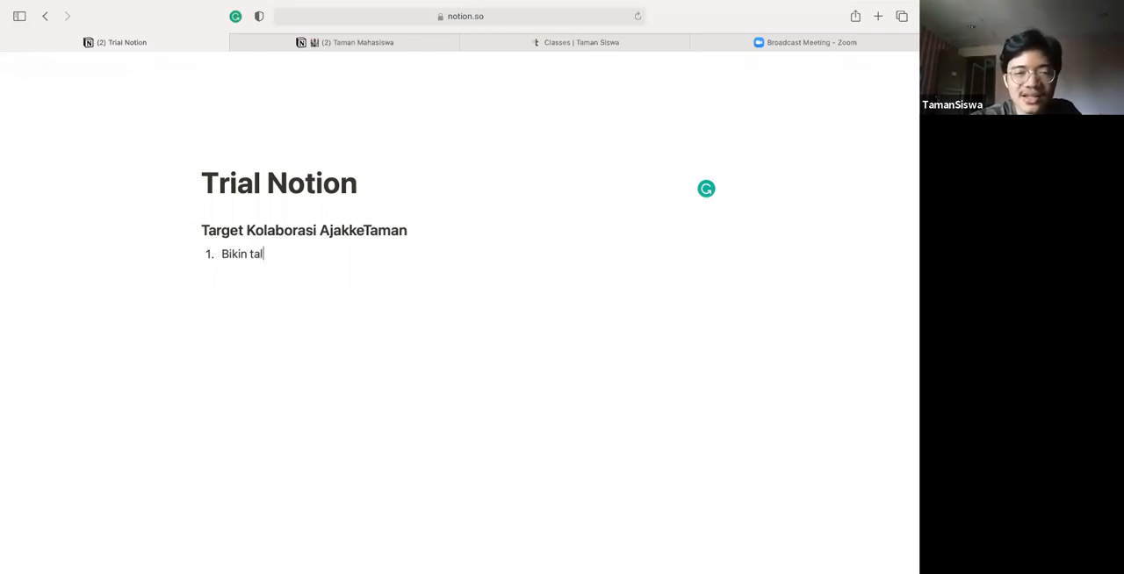
{"action": "type", "text": "kshow "}
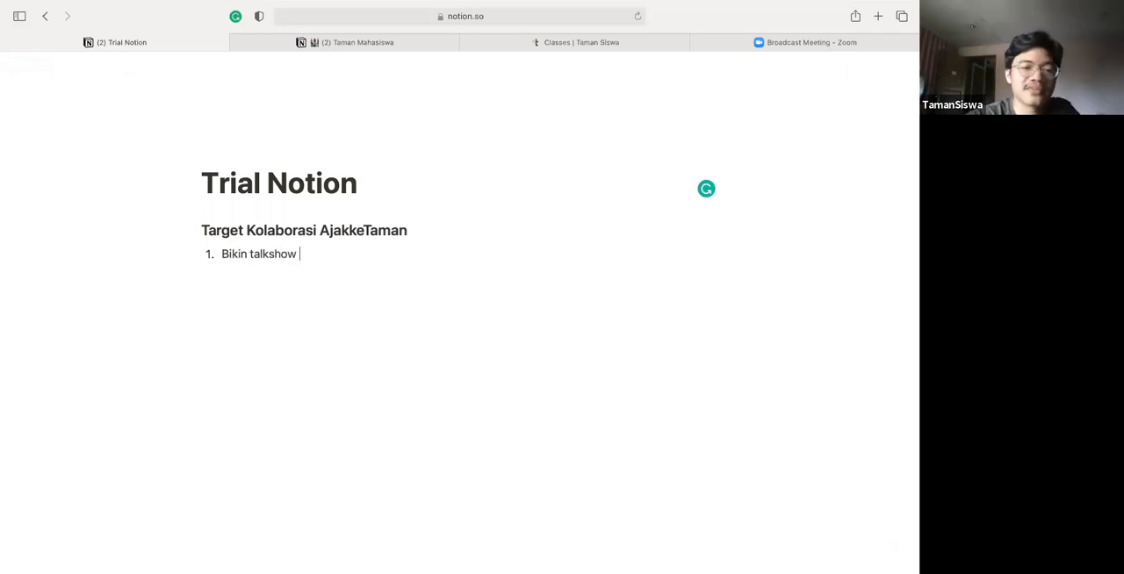
{"action": "type", "text": "tentang alumni"}
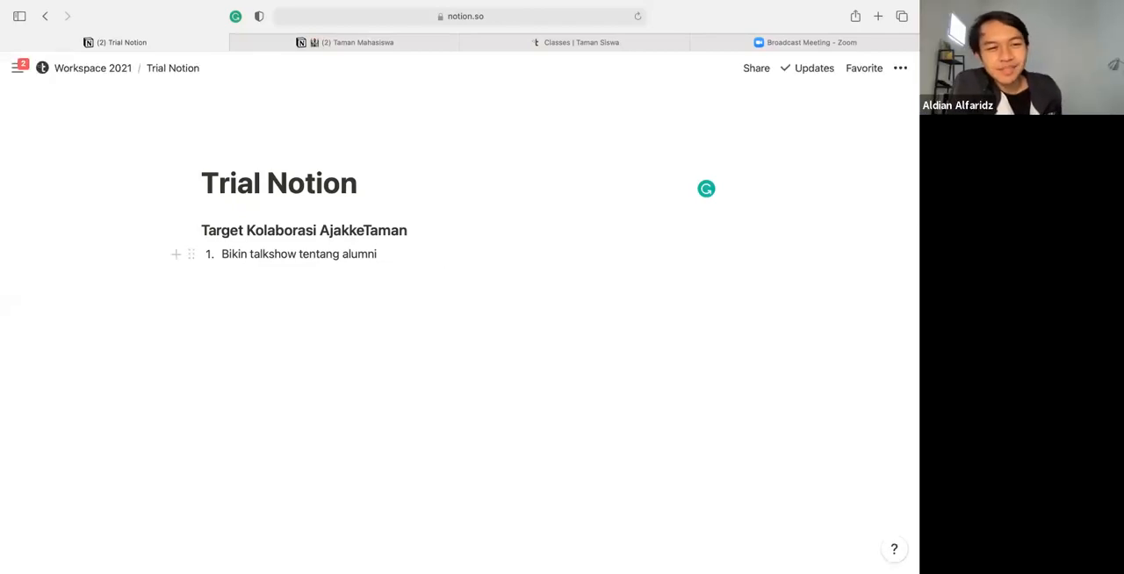
Complete the first numbered item by appending "SMA Bambu Apus"
{"action": "key", "text": "BackSpace"}
{"action": "key", "text": "BackSpace"}
{"action": "type", "text": "i SMA Bam"}
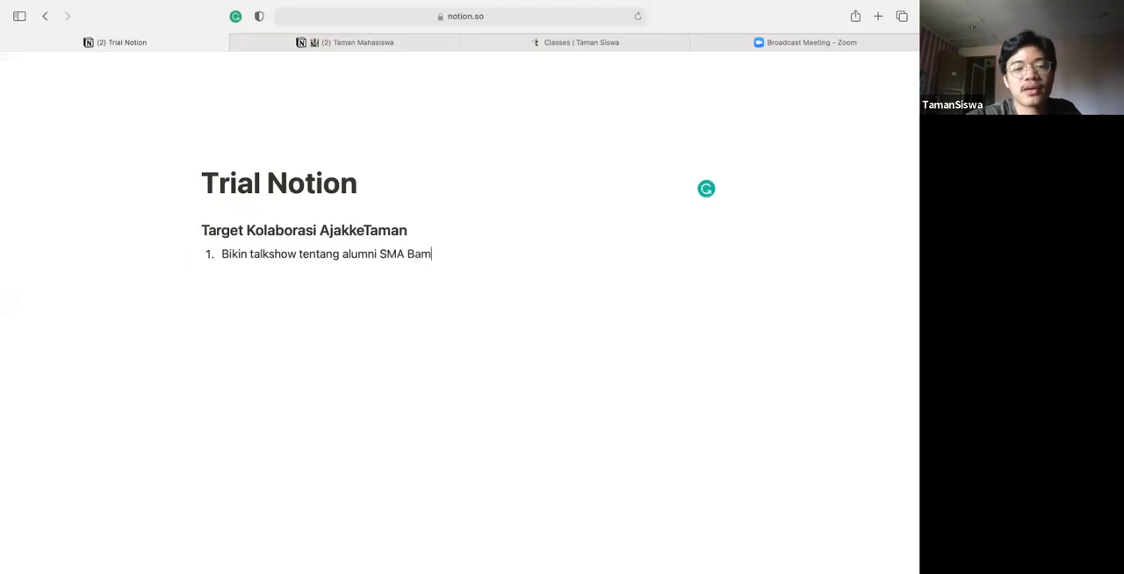
{"action": "type", "text": "bu Apius"}
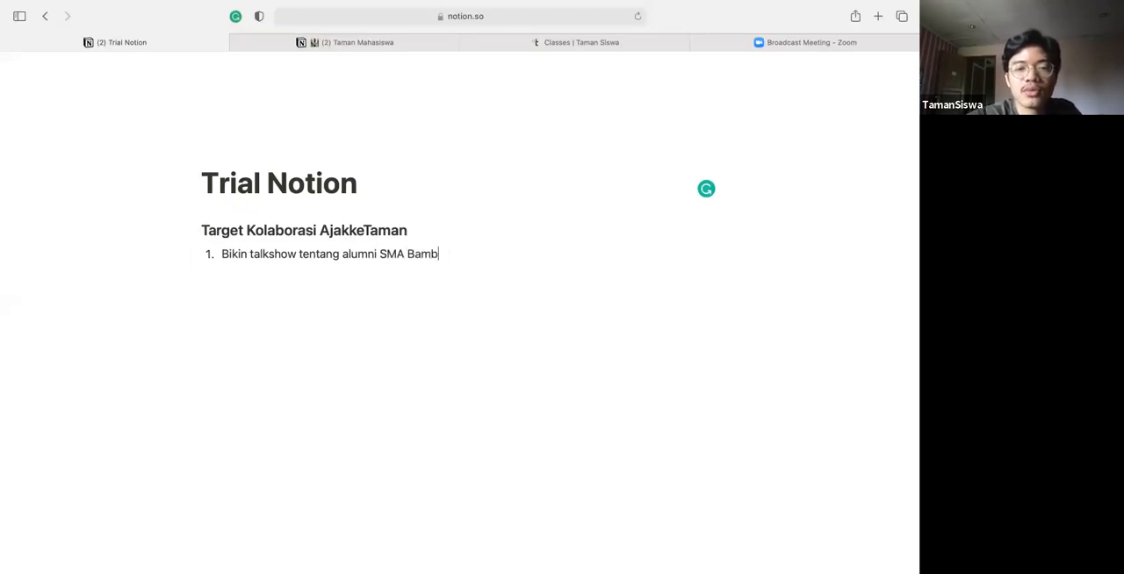
{"action": "key", "text": "BackSpace"}
{"action": "key", "text": "BackSpace"}
{"action": "key", "text": "BackSpace"}
{"action": "type", "text": "us"}
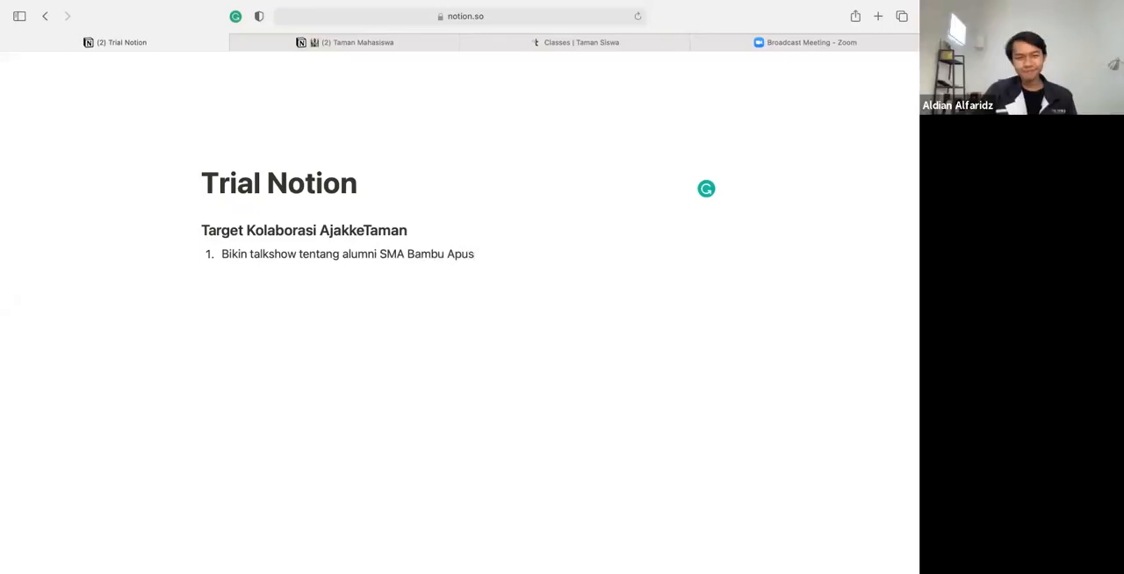
Add an indented bullet "Maudy Ayunda" nested under the first numbered item
{"action": "key", "text": "Return"}
{"action": "key", "text": "Tab"}
{"action": "key", "text": "shift+Tab"}
{"action": "key", "text": "BackSpace"}
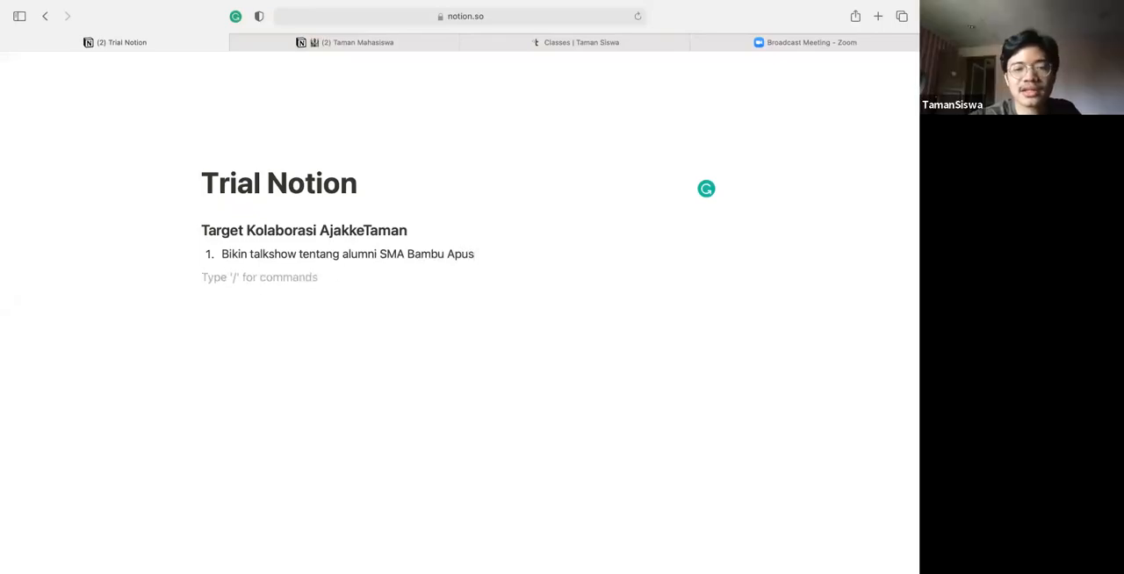
{"action": "key", "text": "Tab"}
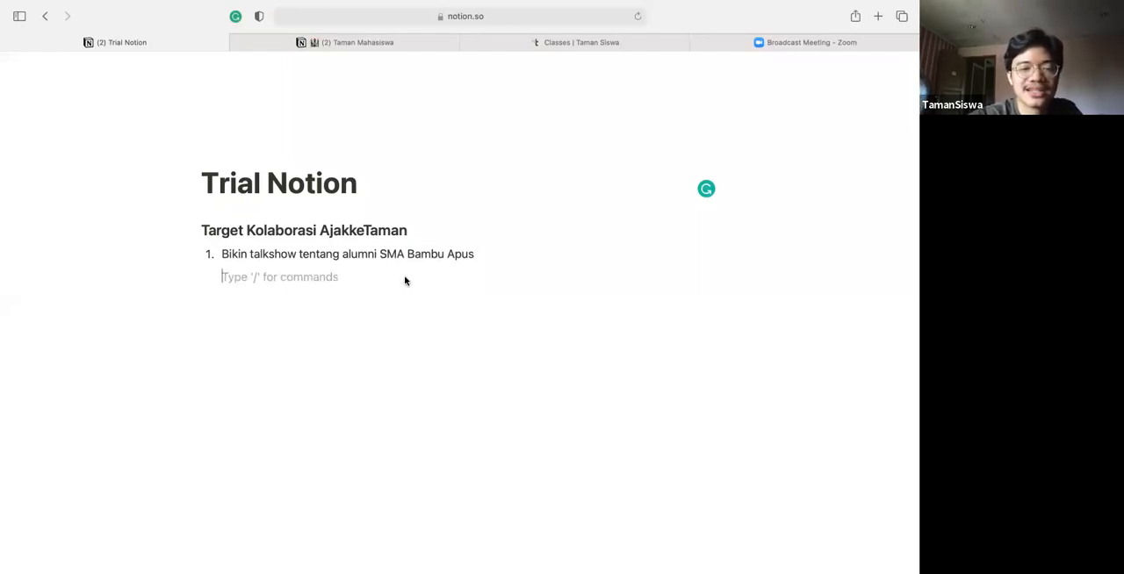
{"action": "type", "text": "- Maudy Ayunda"}
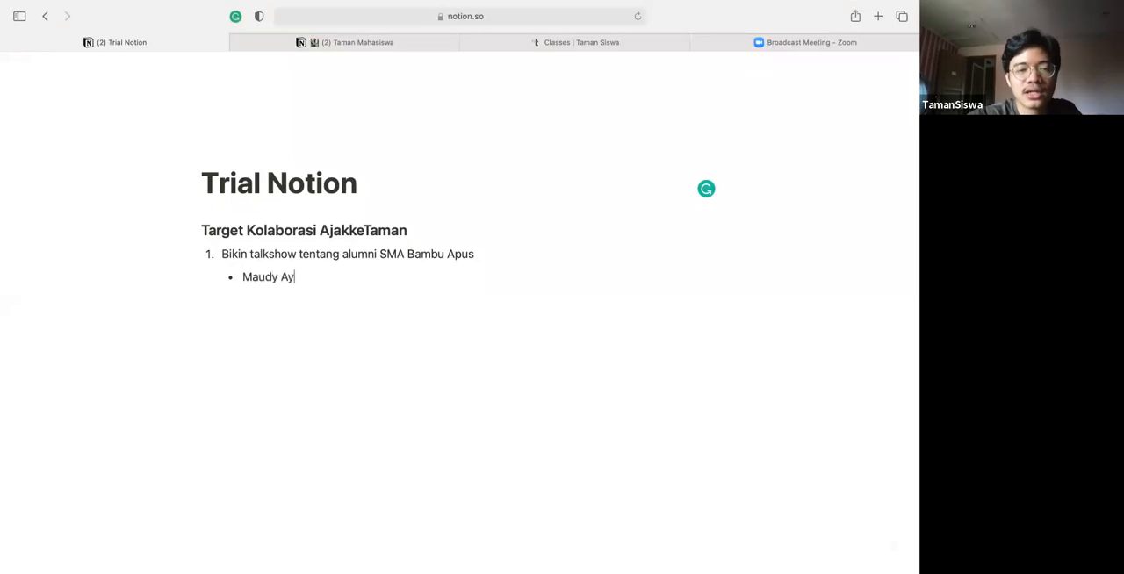
Add the nested bullets "Jerome", "Nadiem" and "Bu Susi", and end the list with an unindented empty line
{"action": "key", "text": "Return"}
{"action": "type", "text": "Jerome"}
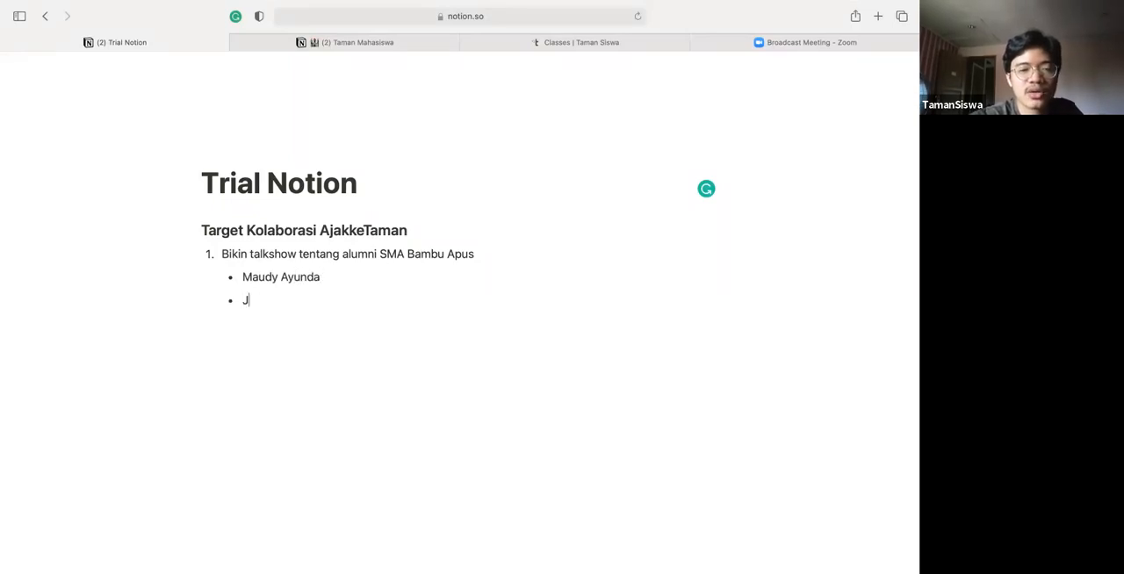
{"action": "key", "text": "Return"}
{"action": "type", "text": "Nadiem"}
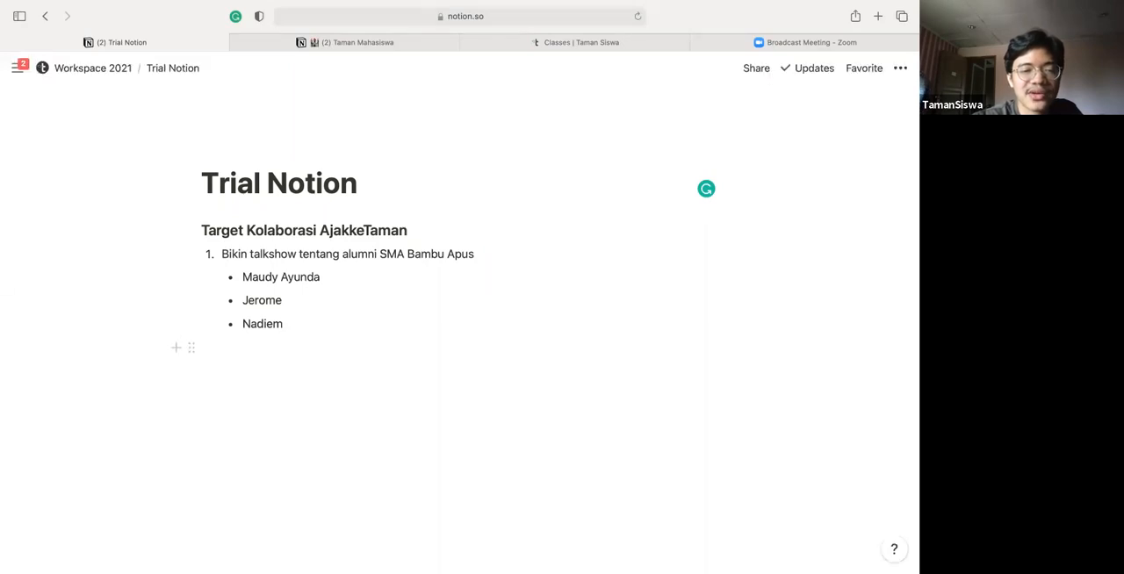
{"action": "key", "text": "Return"}
{"action": "type", "text": "Bu Susi"}
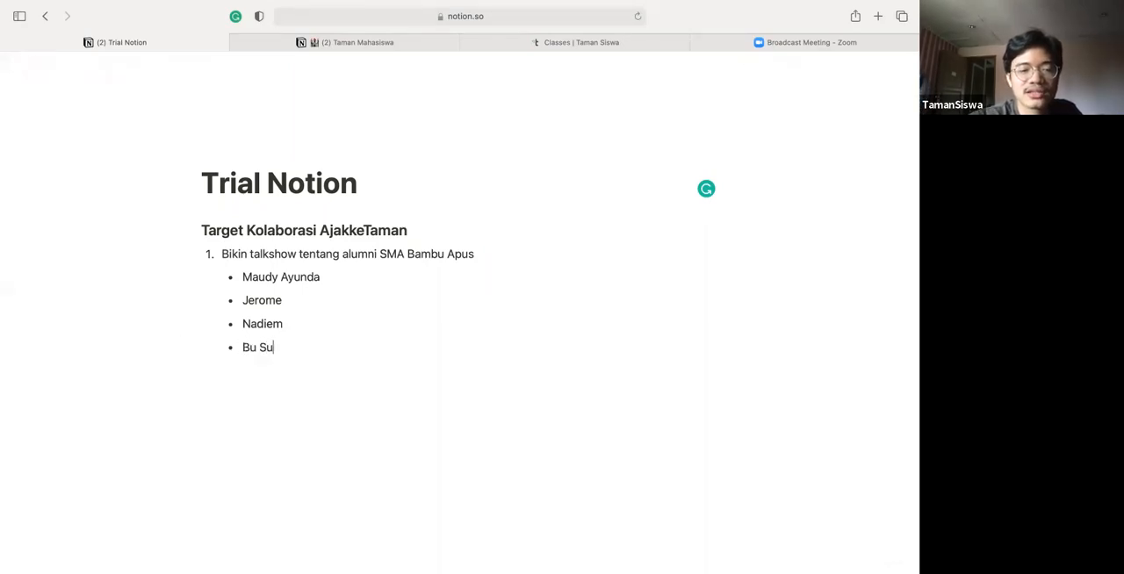
{"action": "key", "text": "Return"}
{"action": "key", "text": "Return"}
{"action": "key", "text": "shift+Tab"}
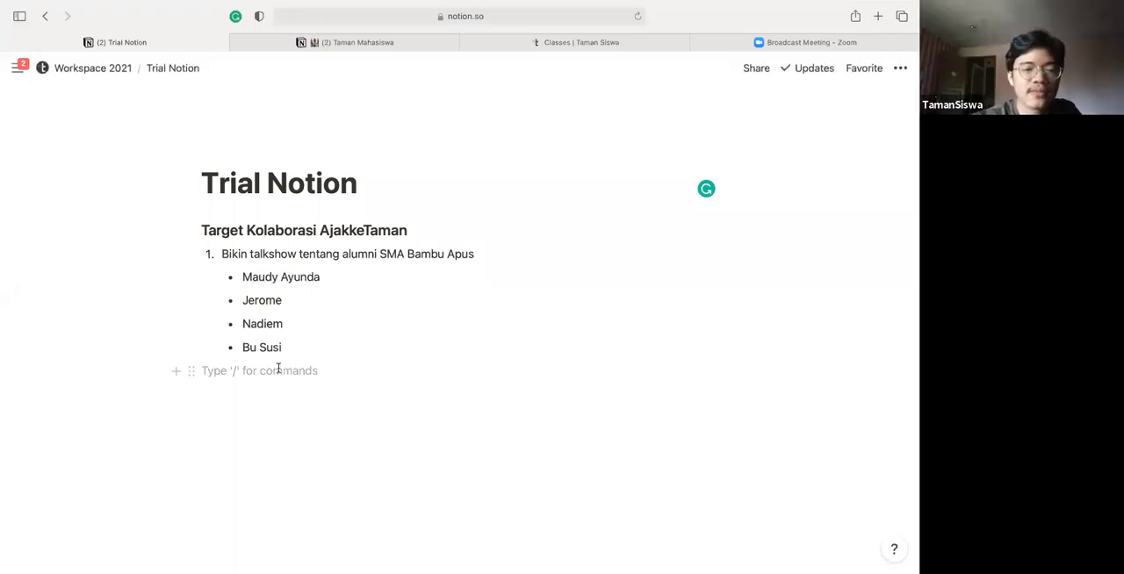
Insert an inline table database below the nested bullet list, leaving an empty line between them
{"action": "key", "text": "Return"}
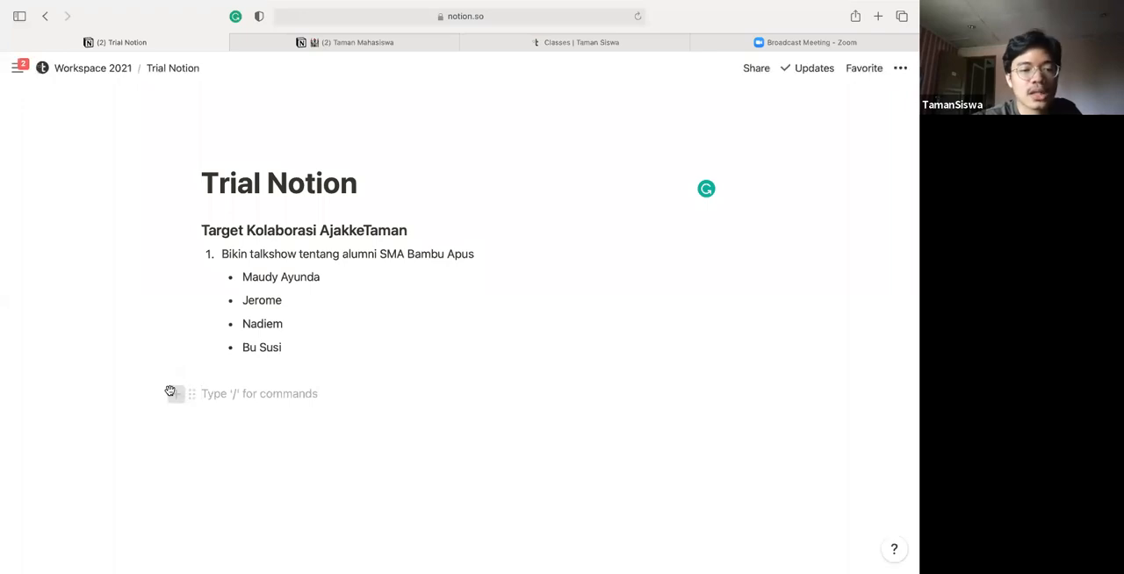
{"action": "type", "text": "/"}
{"action": "scroll", "coordinate": [331, 387], "scroll_direction": "down", "scroll_amount": 2}
{"action": "scroll", "coordinate": [333, 342], "scroll_direction": "up", "scroll_amount": 1}
{"action": "scroll", "coordinate": [333, 331], "scroll_direction": "down", "scroll_amount": 2}
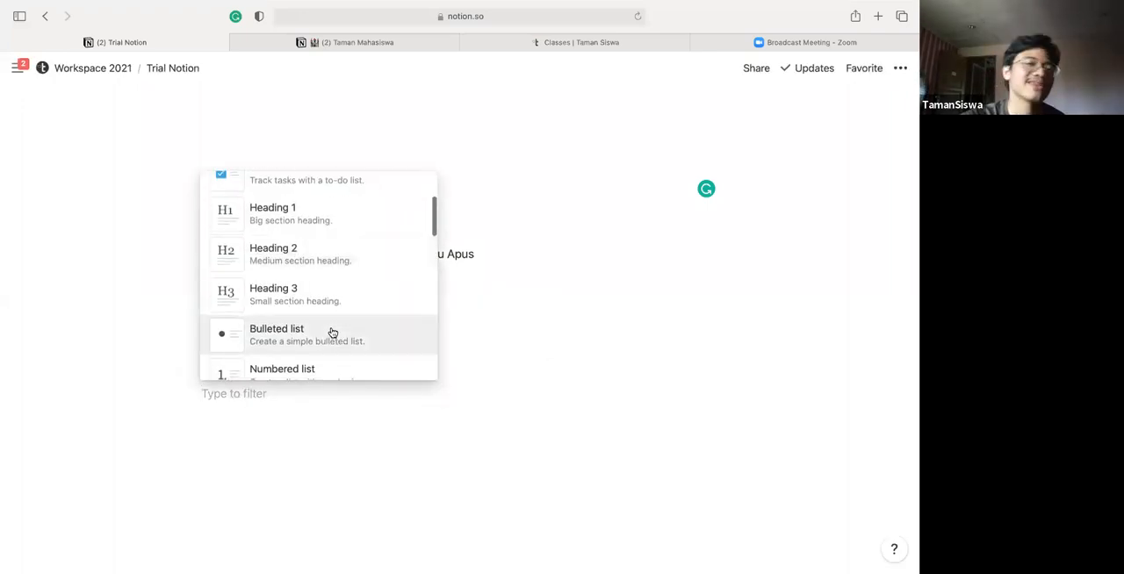
{"action": "scroll", "coordinate": [332, 332], "scroll_direction": "down", "scroll_amount": 2}
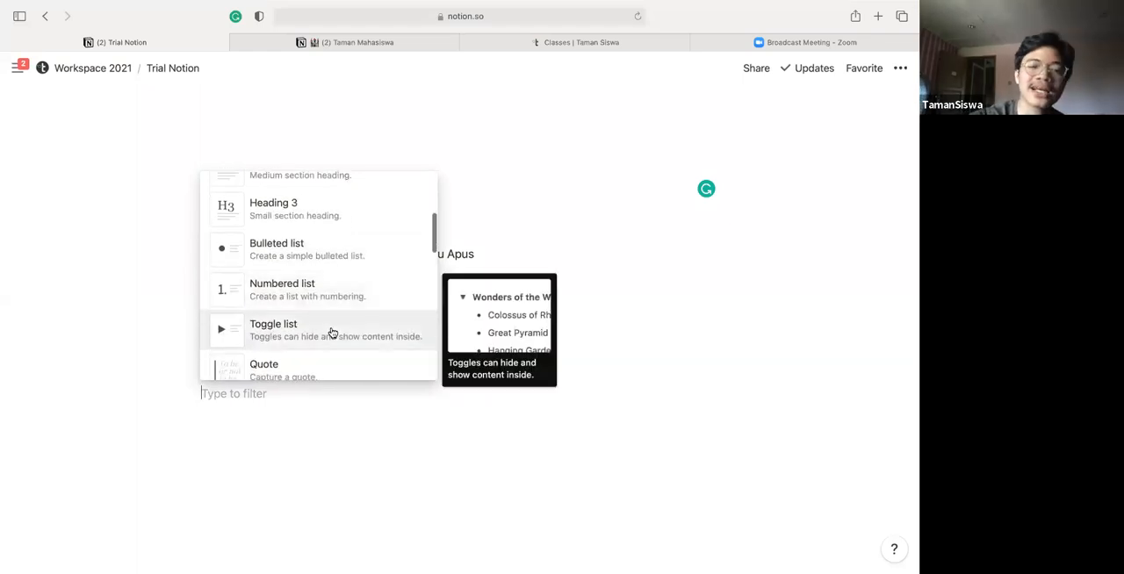
{"action": "scroll", "coordinate": [332, 332], "scroll_direction": "down", "scroll_amount": 6}
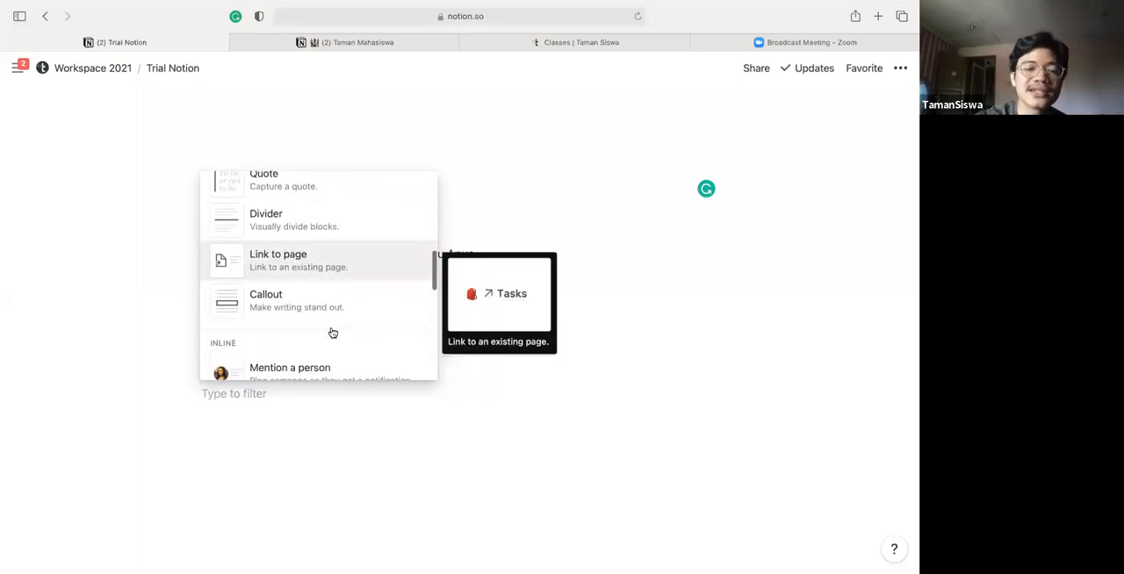
{"action": "scroll", "coordinate": [332, 332], "scroll_direction": "down", "scroll_amount": 4}
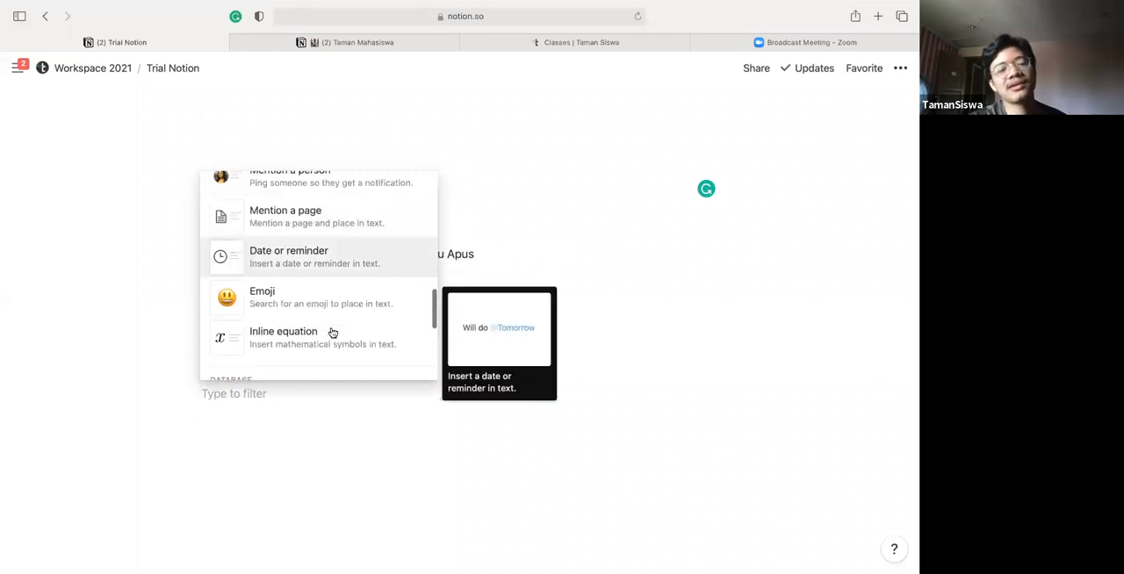
{"action": "scroll", "coordinate": [332, 332], "scroll_direction": "down", "scroll_amount": 3}
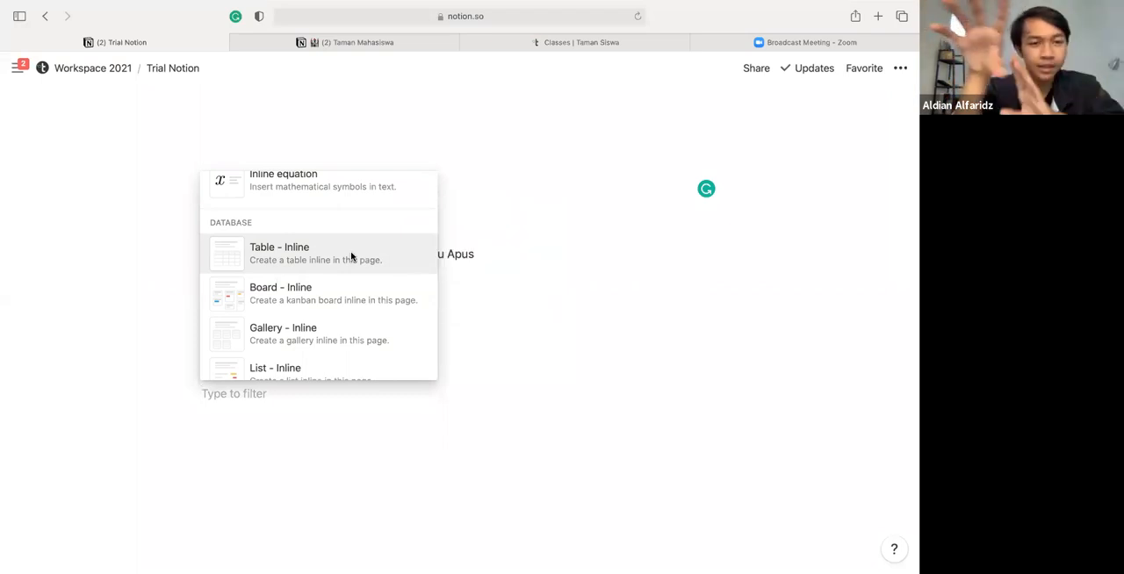
{"action": "left_click", "coordinate": [327, 252]}
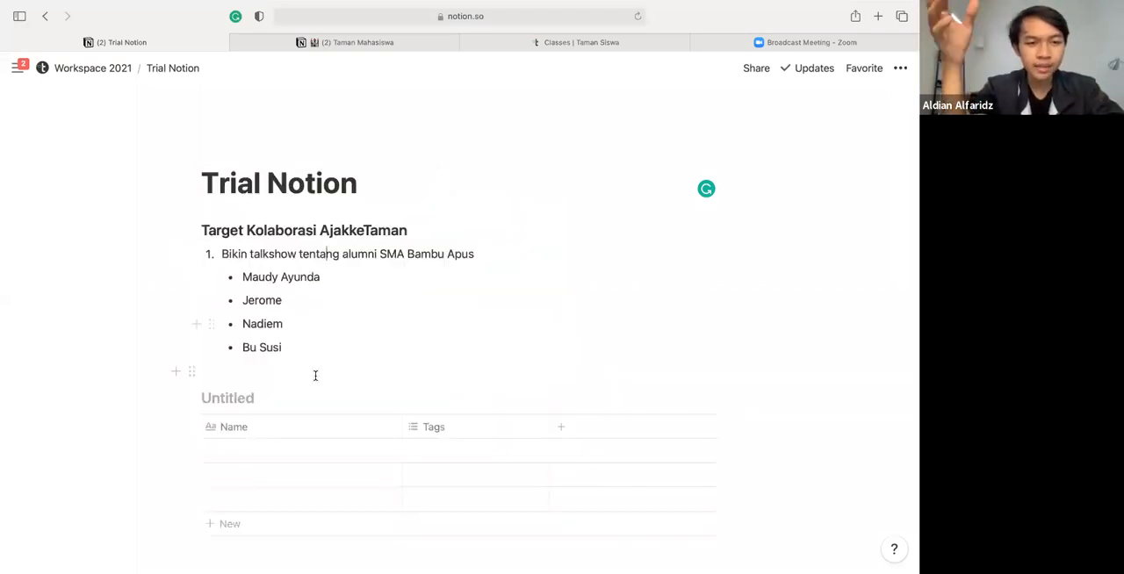
Title the new inline table "Tabel Konten"
{"action": "scroll", "coordinate": [439, 351], "scroll_direction": "down", "scroll_amount": 2}
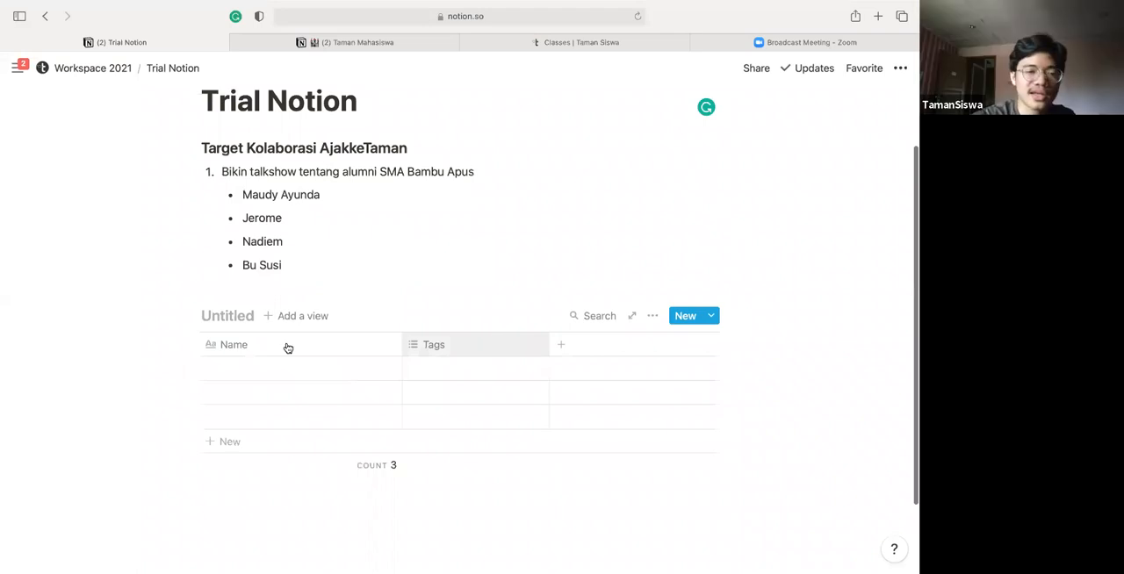
{"action": "left_click", "coordinate": [242, 316]}
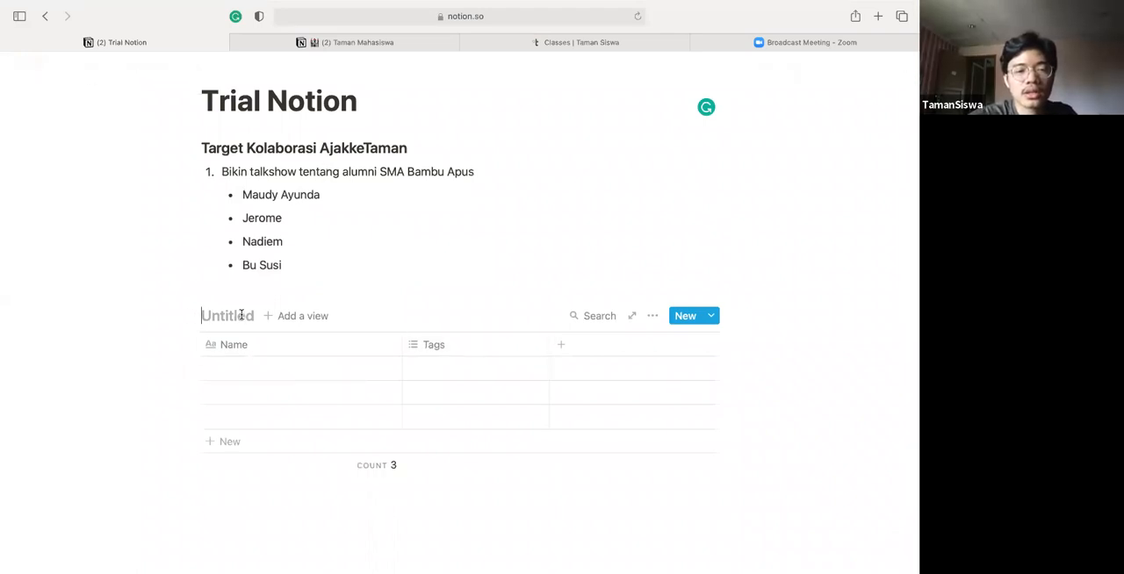
{"action": "type", "text": "Tabel Konten"}
{"action": "key", "text": "BackSpace"}
{"action": "key", "text": "BackSpace"}
{"action": "type", "text": "en"}
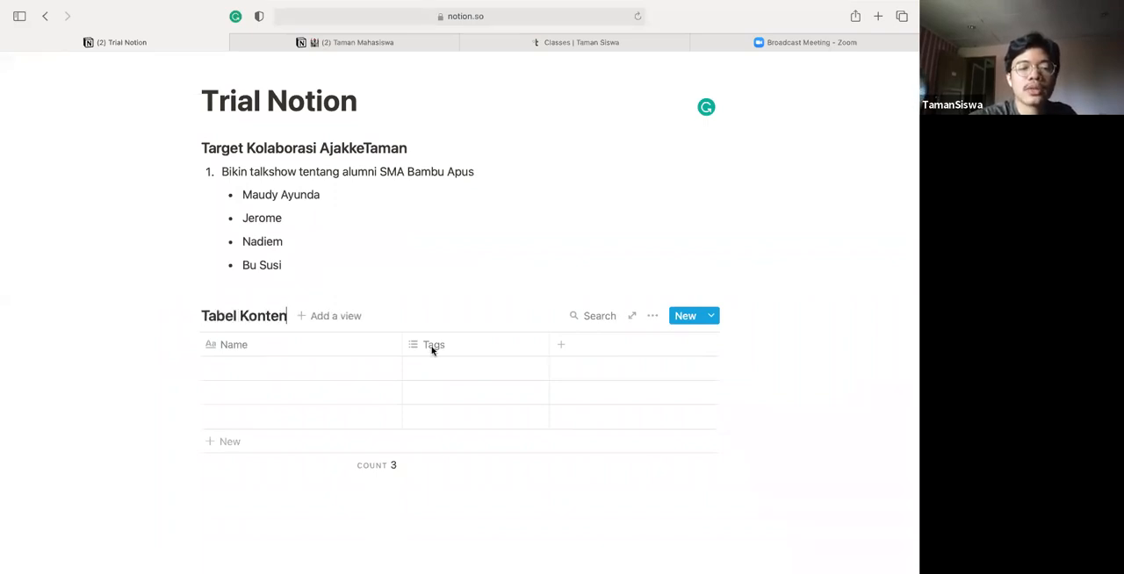
Rename the table's Tags column to "Status" and change its property type to Select
{"action": "left_click", "coordinate": [501, 343]}
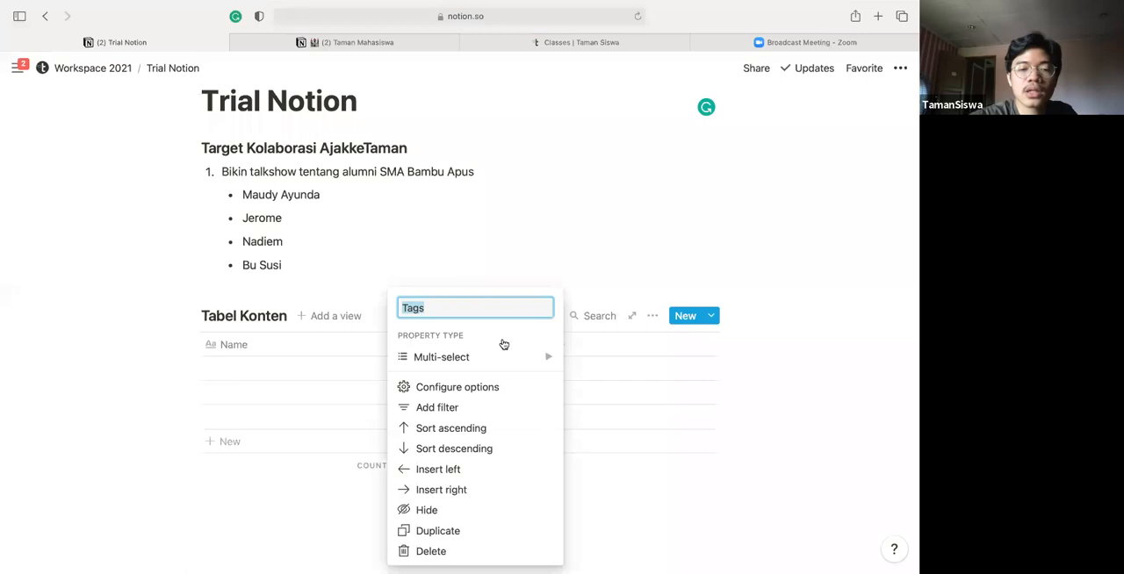
{"action": "type", "text": "Sta"}
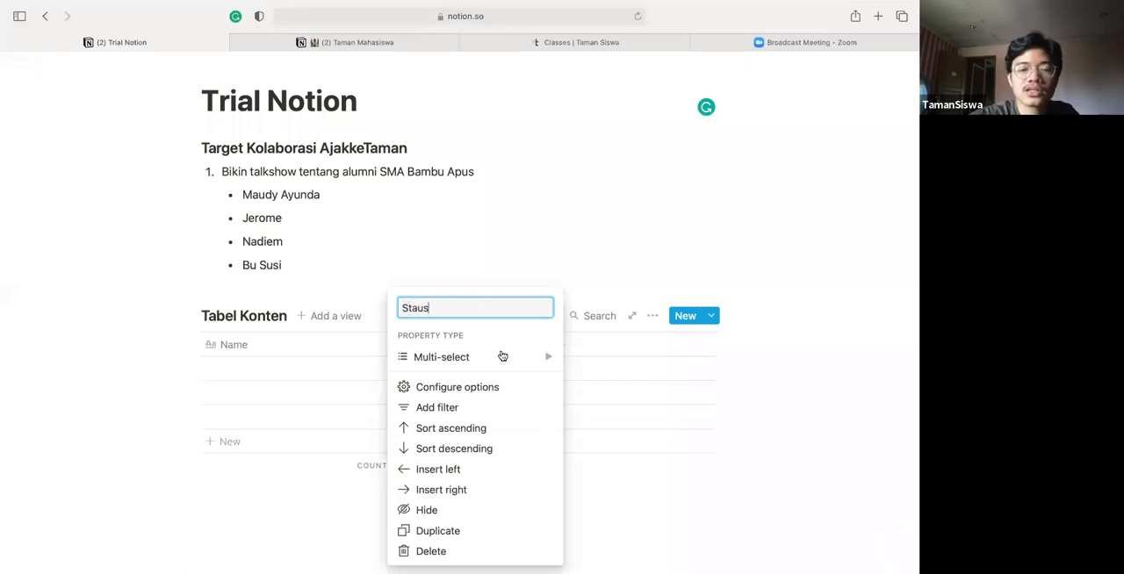
{"action": "mouse_move", "coordinate": [502, 356]}
{"action": "type", "text": "tus"}
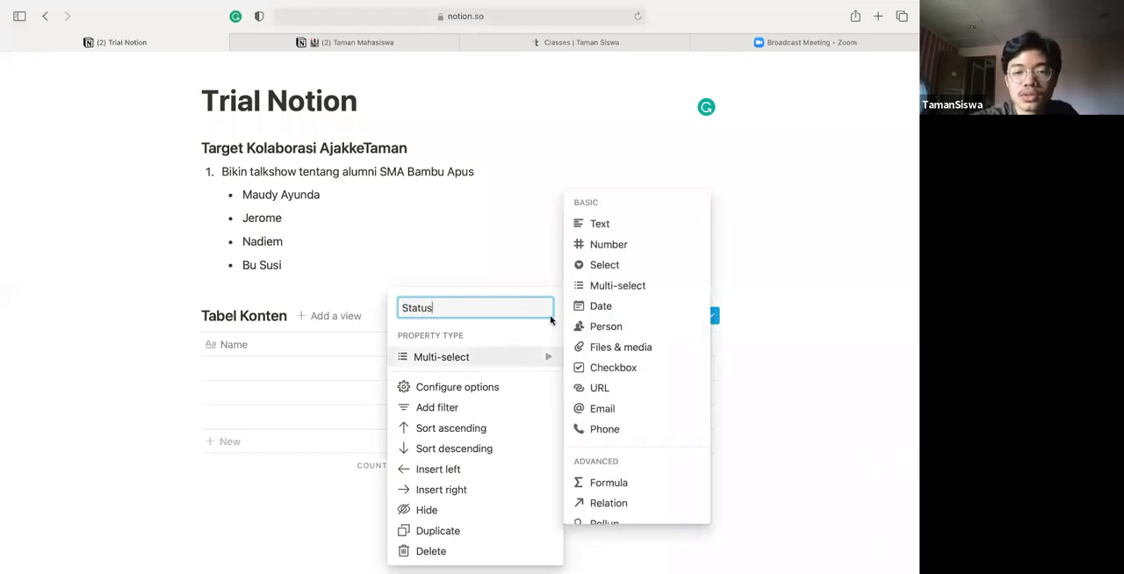
{"action": "left_click", "coordinate": [645, 266]}
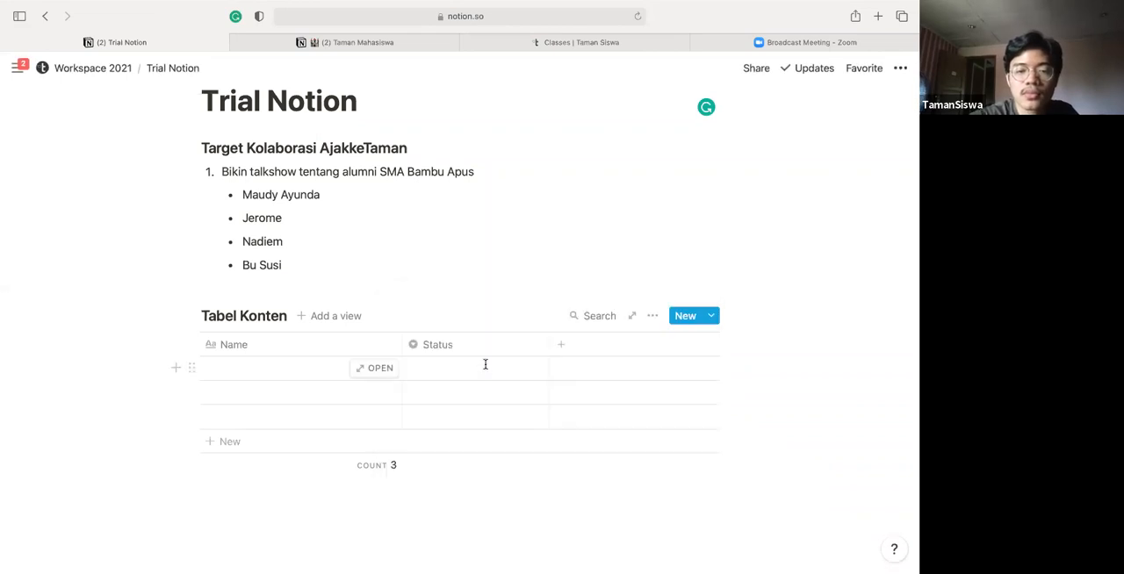
Create the Status options "Lagi ditulis" and "Lagi didesign" from the first row, assigning "Lagi didesign" to that row
{"action": "left_click", "coordinate": [485, 363]}
{"action": "type", "text": "Lagi ditu"}
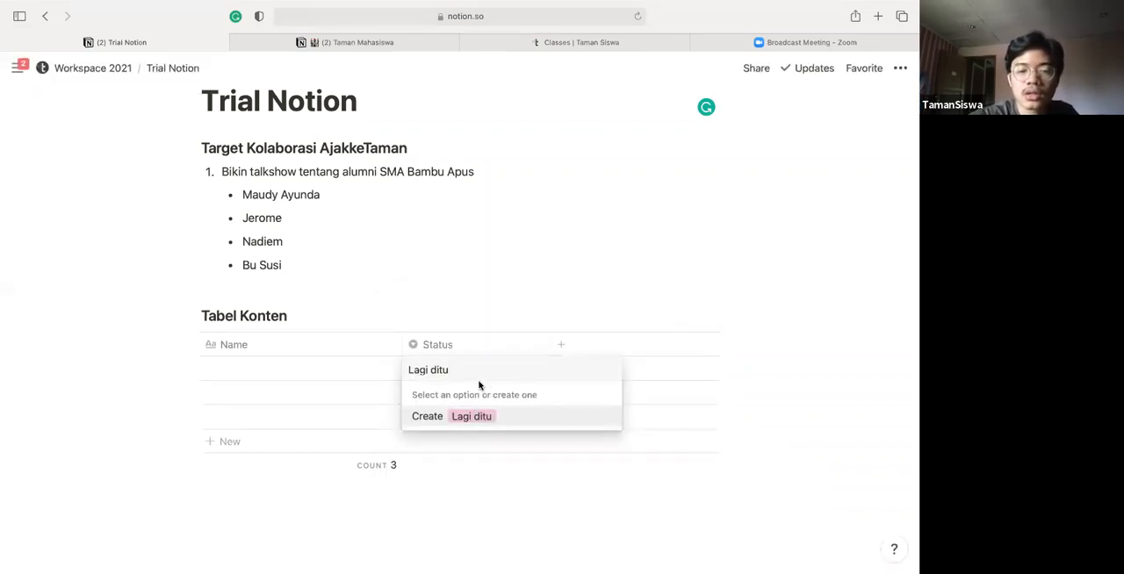
{"action": "type", "text": "lis"}
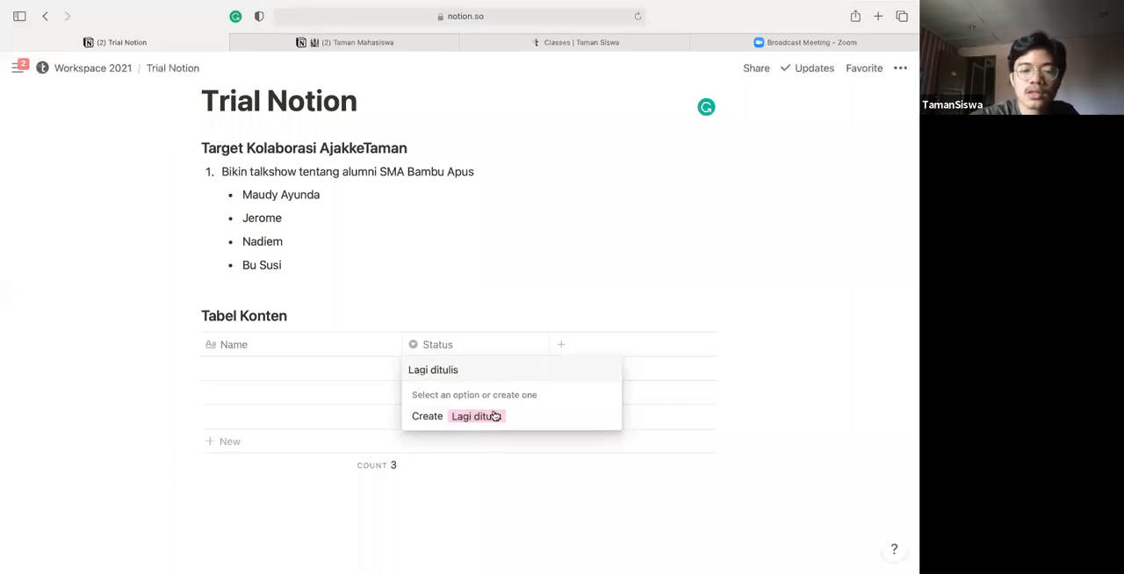
{"action": "left_click", "coordinate": [509, 378]}
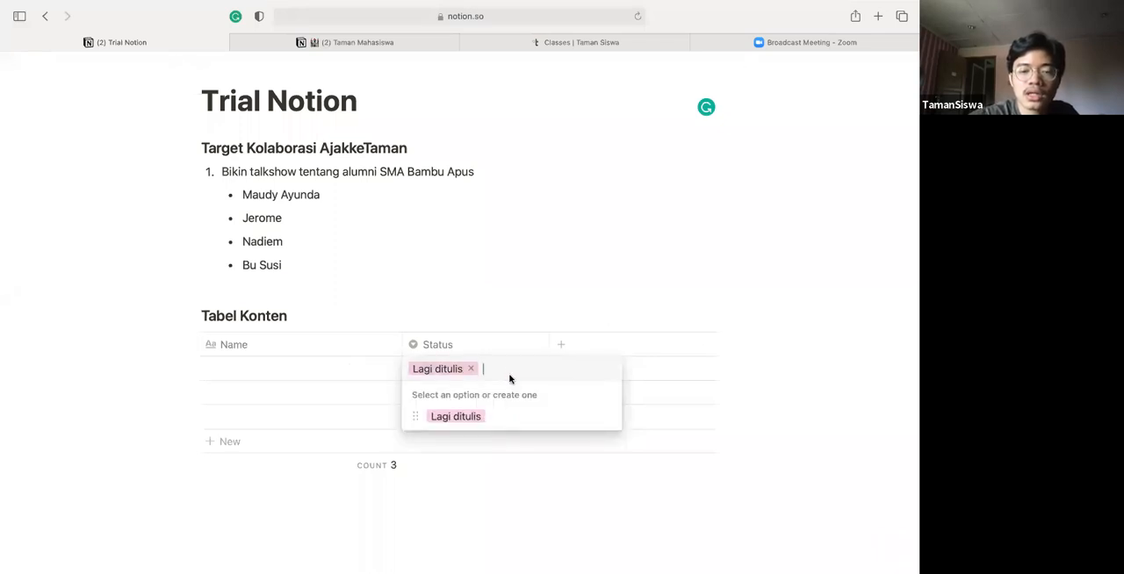
{"action": "type", "text": "Lagi didesign"}
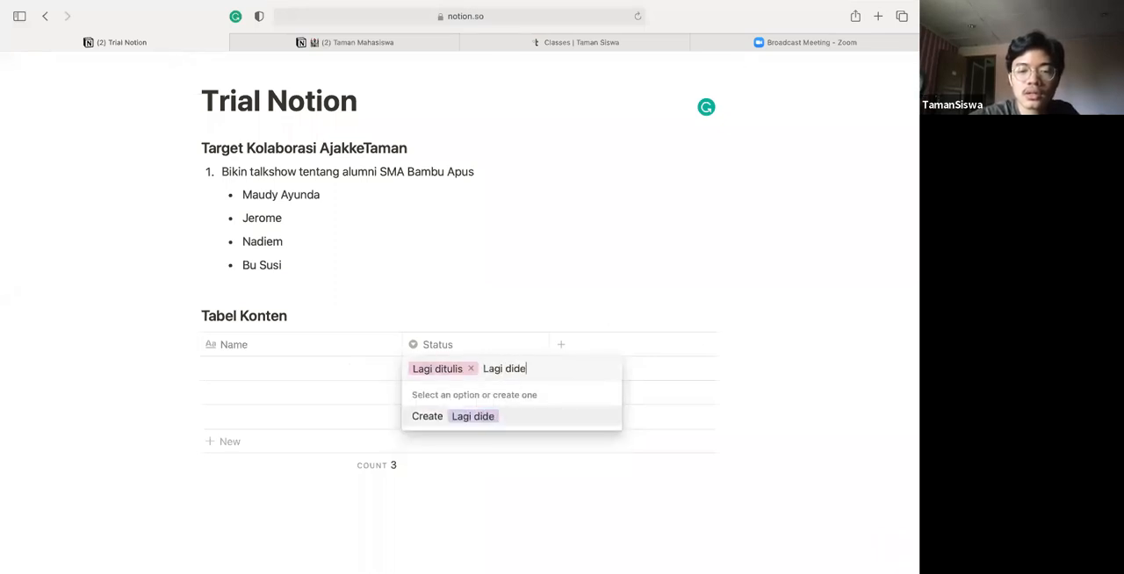
{"action": "key", "text": "Return"}
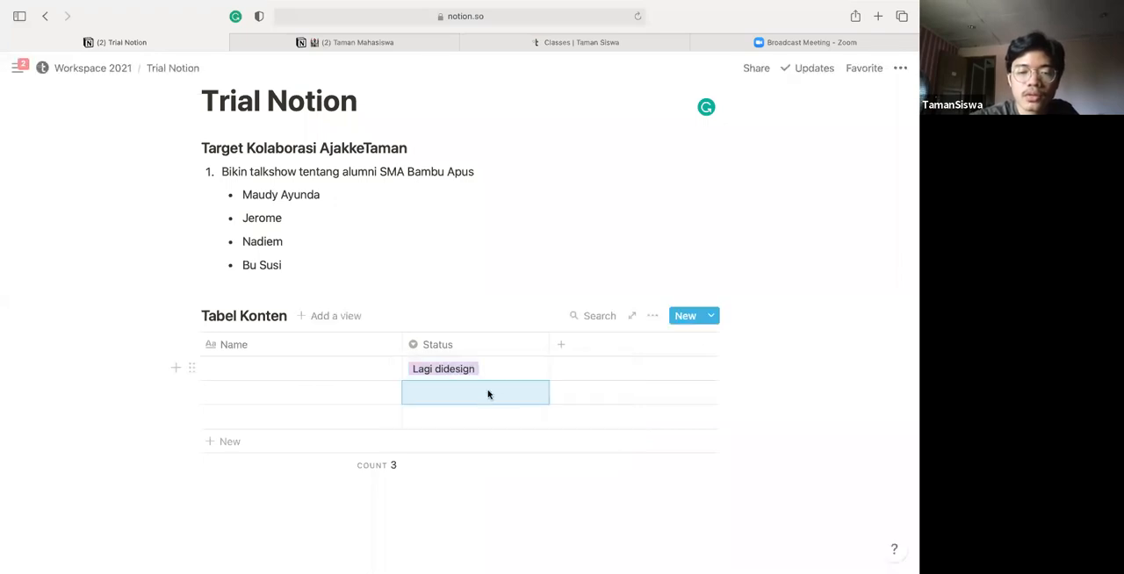
Set the second row's Status to a new option named "Posted"
{"action": "left_click", "coordinate": [488, 393]}
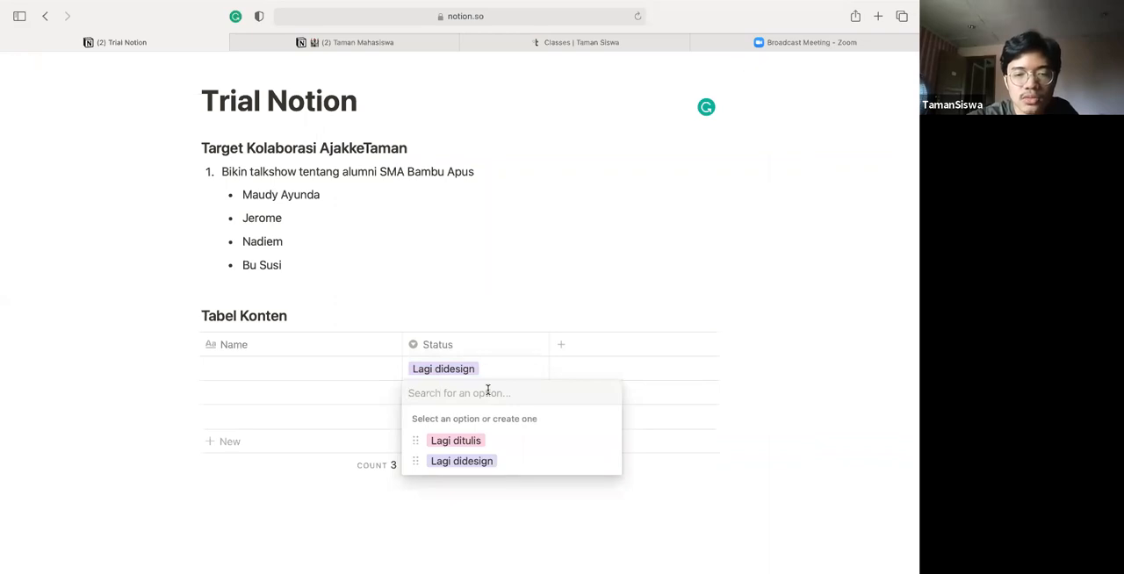
{"action": "type", "text": "Posted"}
{"action": "key", "text": "Return"}
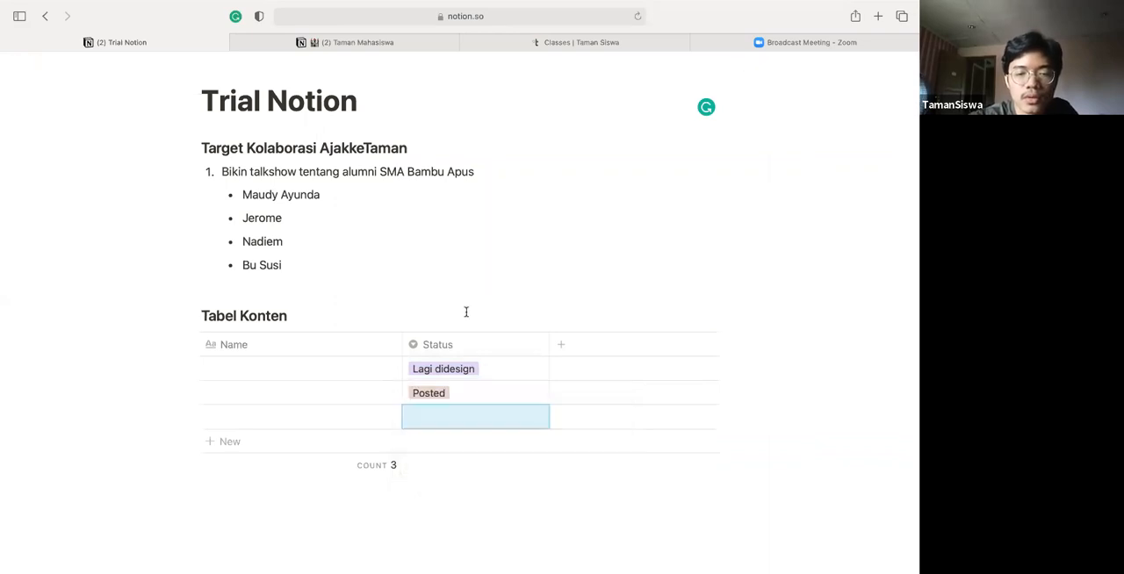
Move the Name column after Status and add a Person-type column named "PIC" at the end of the table
{"action": "left_click_drag", "start_coordinate": [349, 343], "coordinate": [474, 323]}
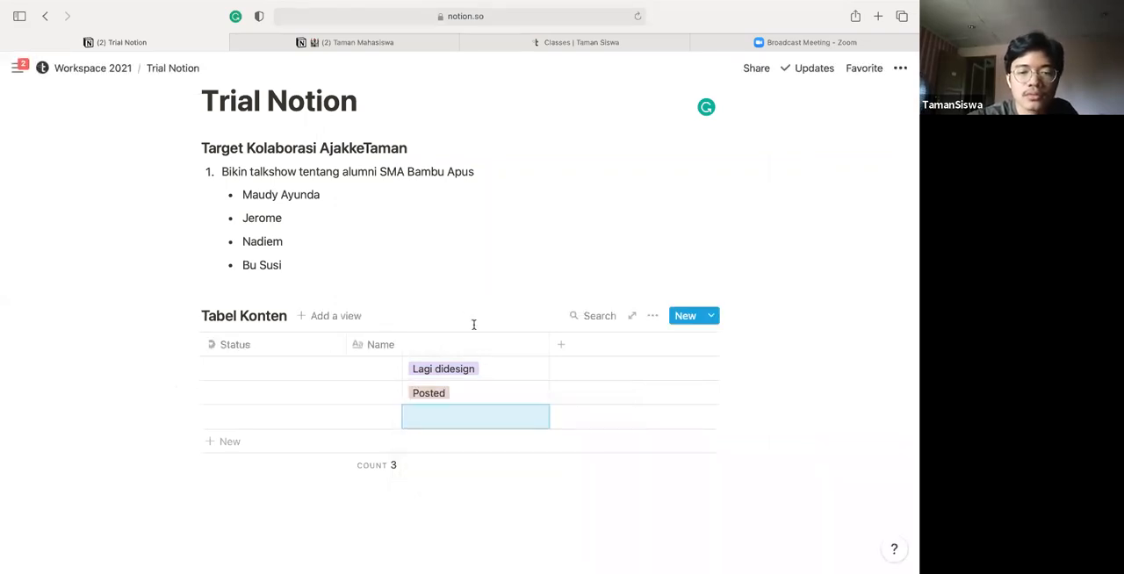
{"action": "left_click", "coordinate": [595, 351]}
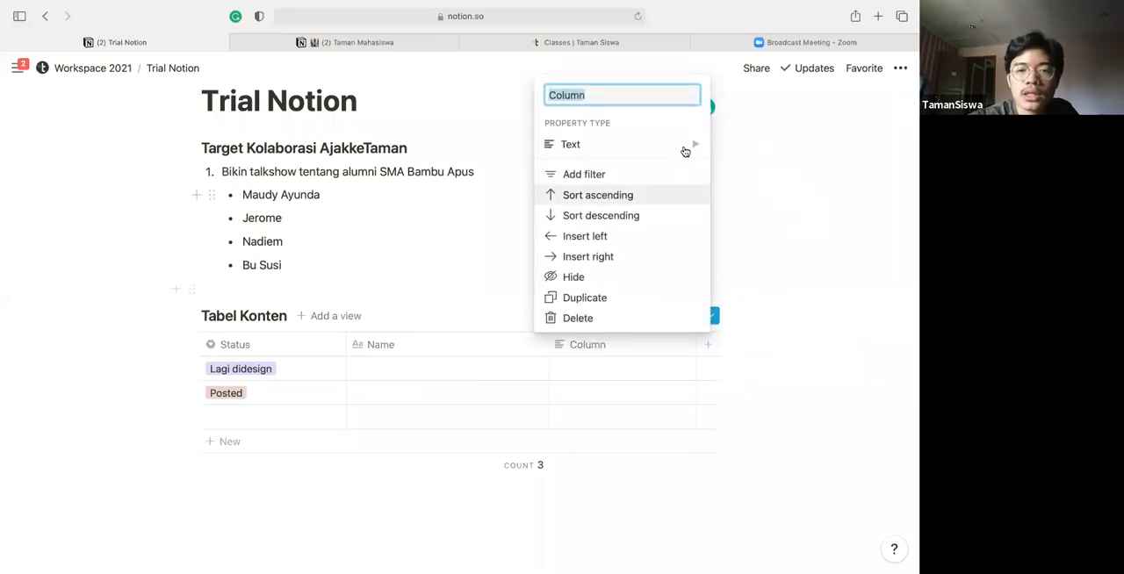
{"action": "mouse_move", "coordinate": [684, 151]}
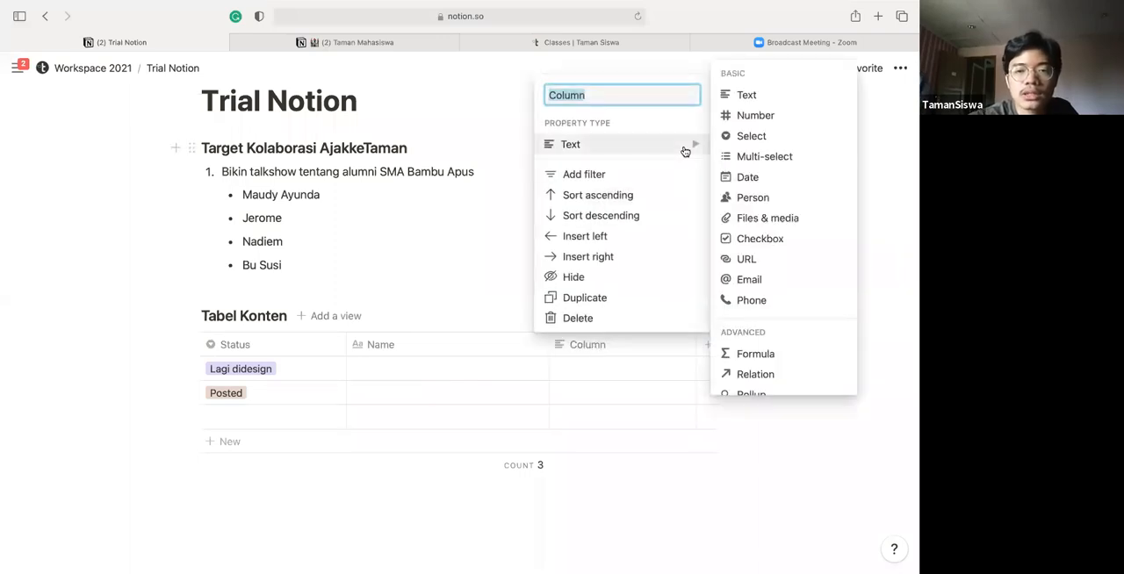
{"action": "left_click", "coordinate": [732, 200]}
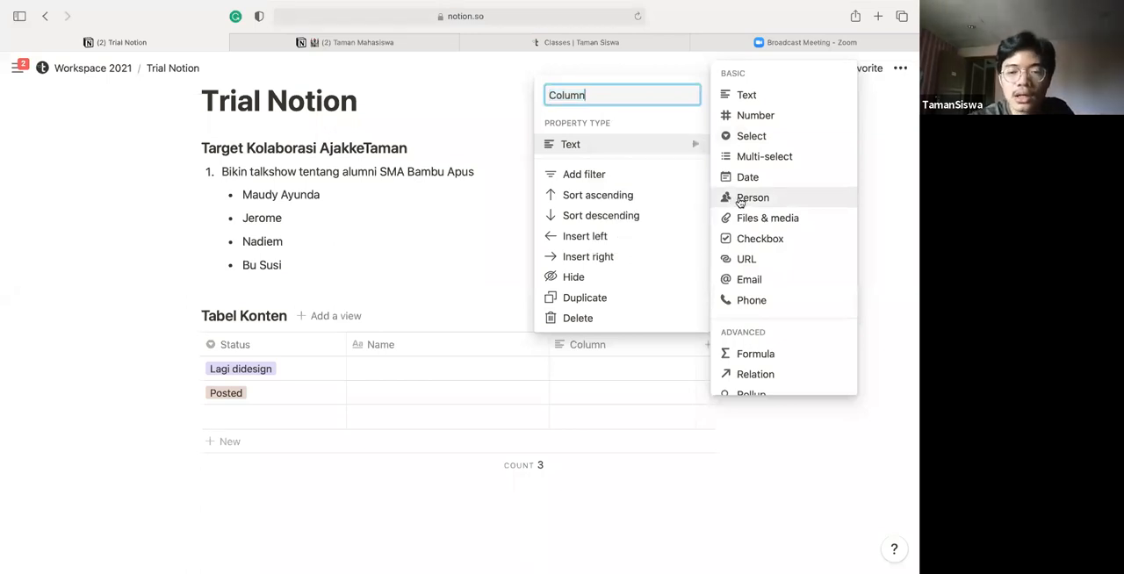
{"action": "left_click", "coordinate": [593, 346]}
{"action": "type", "text": "PIC"}
{"action": "key", "text": "Return"}
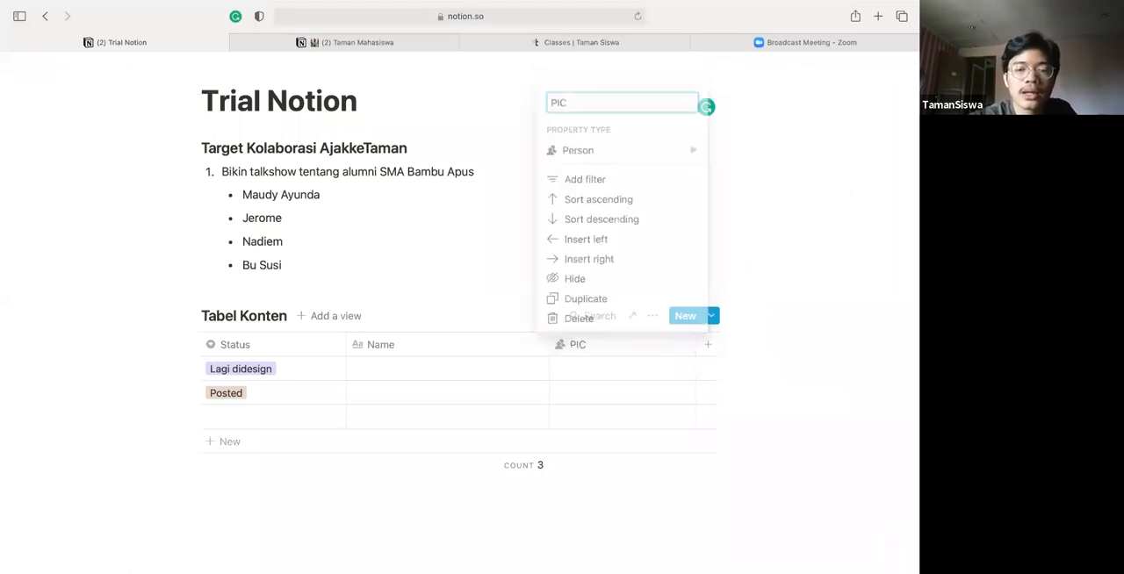
Narrow the Status, Name and PIC columns of the table slightly
{"action": "left_click_drag", "start_coordinate": [347, 344], "coordinate": [304, 343]}
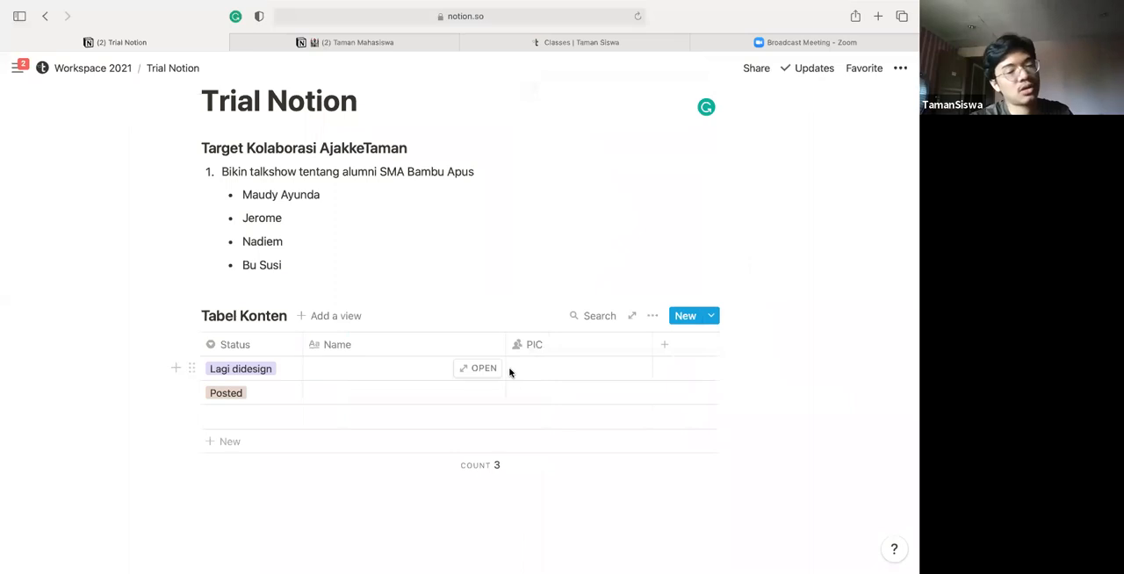
{"action": "left_click_drag", "start_coordinate": [506, 338], "coordinate": [498, 343]}
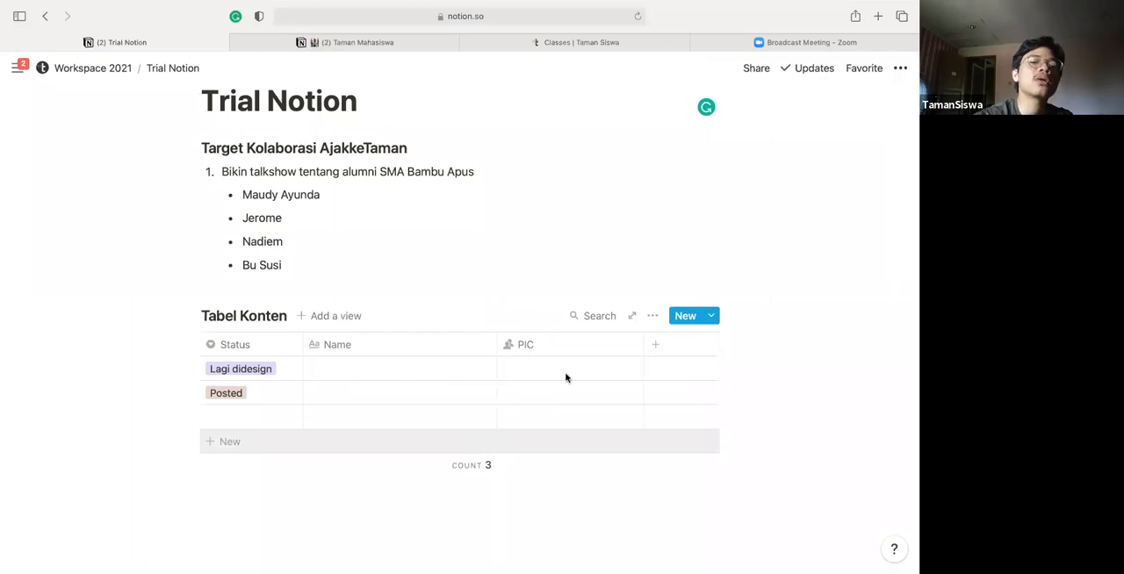
{"action": "left_click_drag", "start_coordinate": [642, 344], "coordinate": [624, 344]}
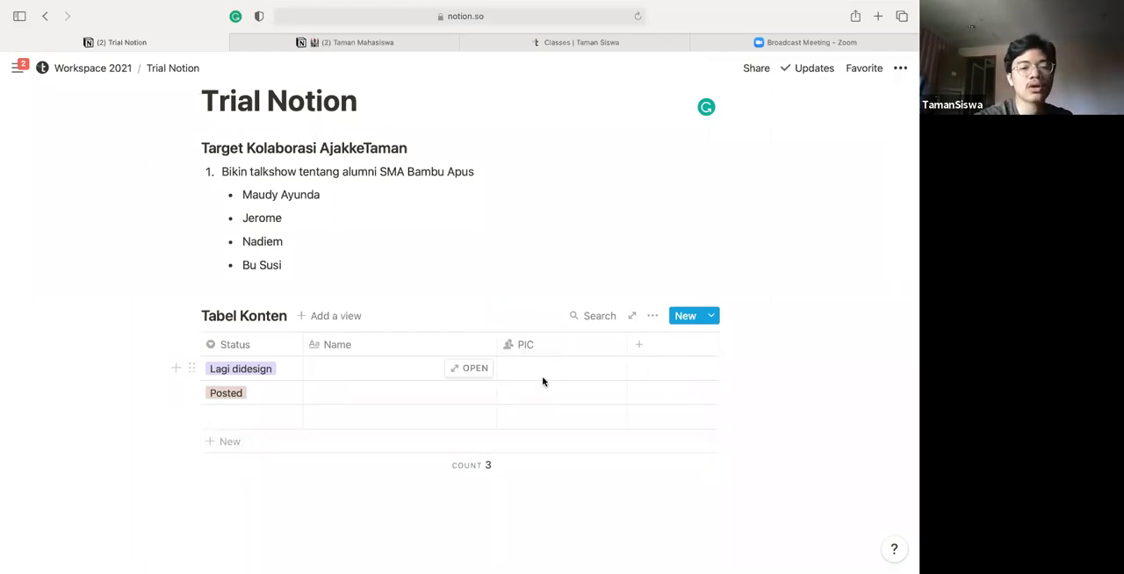
{"action": "left_click", "coordinate": [552, 352]}
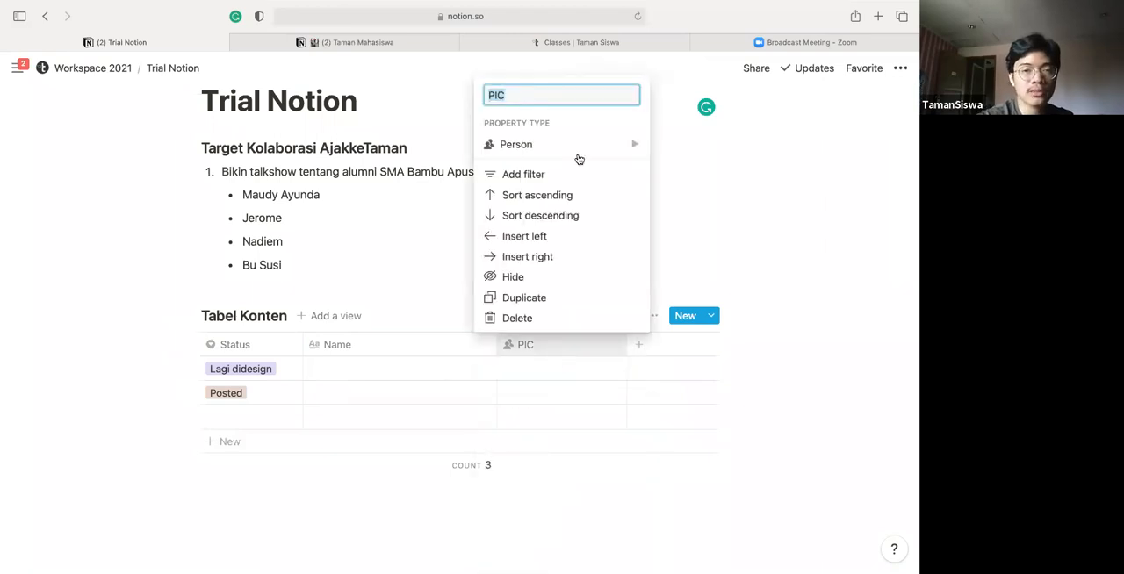
{"action": "mouse_move", "coordinate": [578, 157]}
{"action": "scroll", "coordinate": [681, 159], "scroll_direction": "down", "scroll_amount": 2}
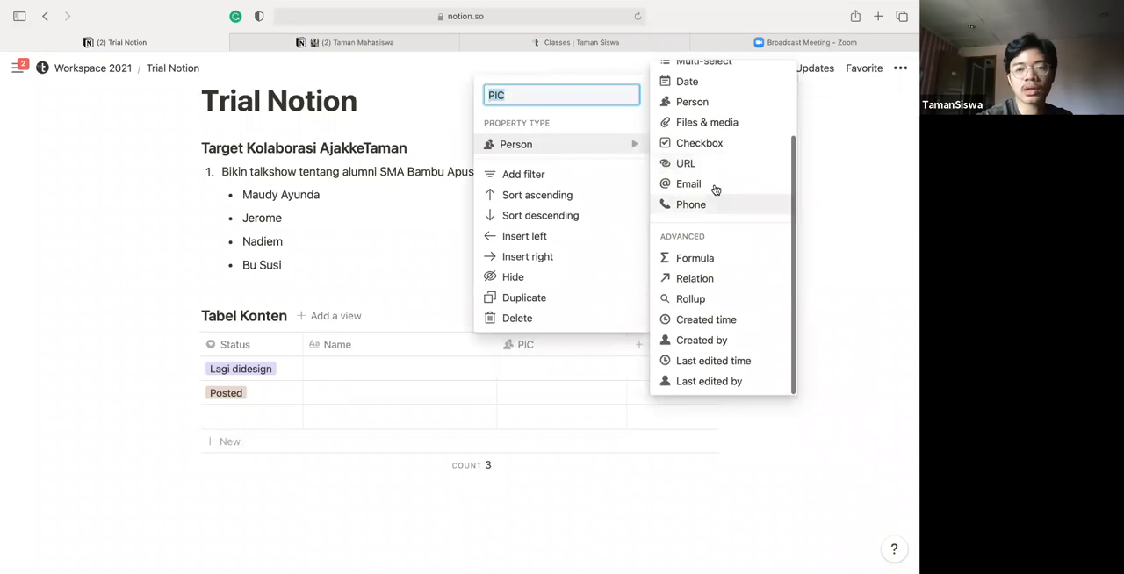
{"action": "scroll", "coordinate": [709, 171], "scroll_direction": "up", "scroll_amount": 1}
{"action": "left_click", "coordinate": [570, 377]}
Search for a team member in the first row's PIC cell and assign that person
{"action": "left_click", "coordinate": [570, 377]}
{"action": "type", "text": "azza"}
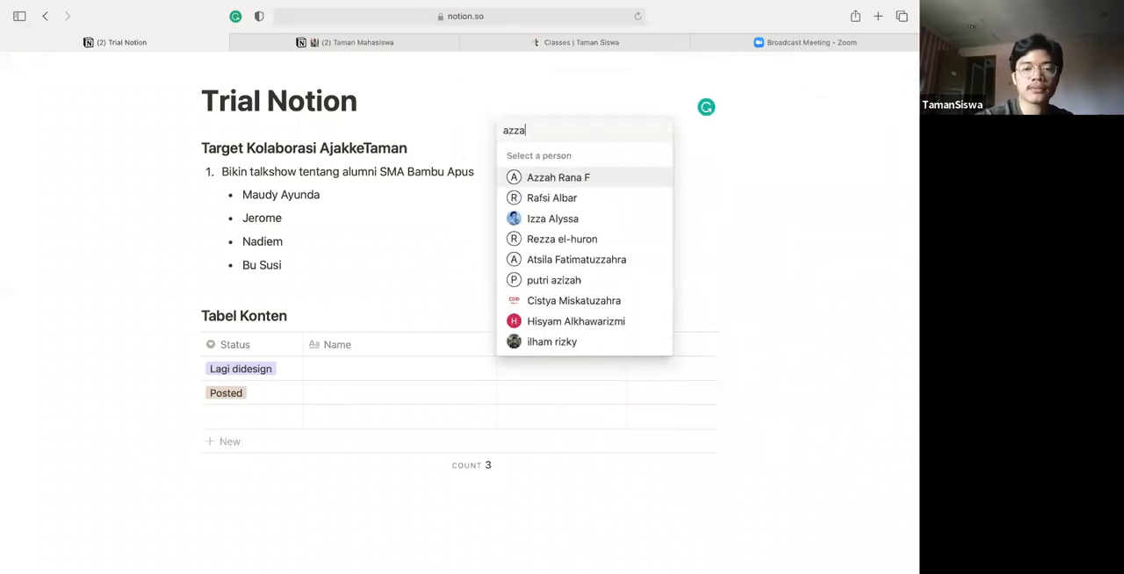
{"action": "key", "text": "Return"}
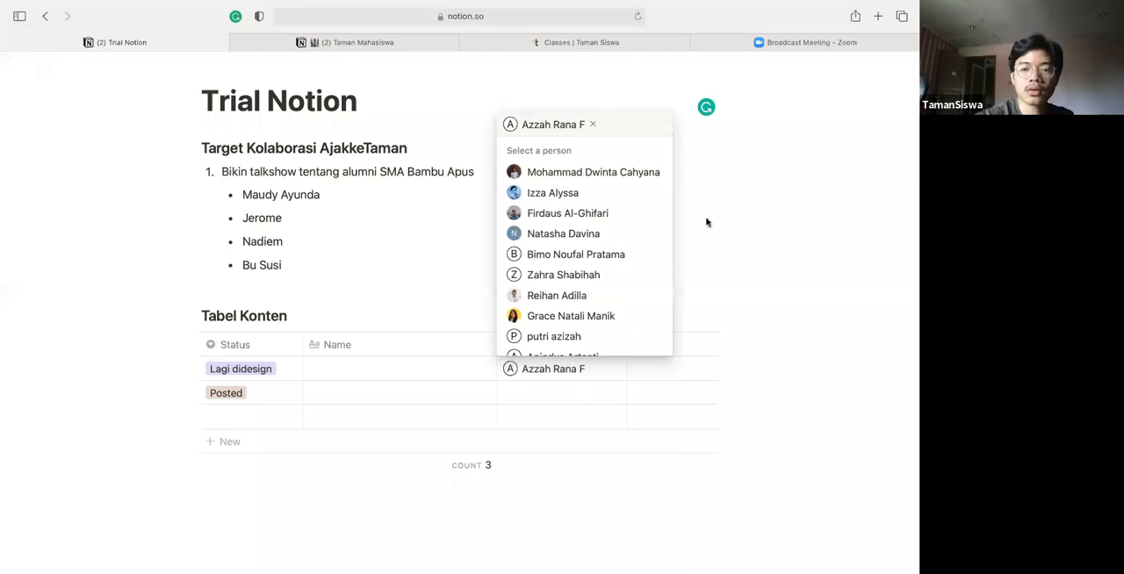
{"action": "left_click", "coordinate": [668, 350]}
Add a Date-type column named "Tanggal Post" to the table, place it between Name and PIC, and narrow it slightly
{"action": "left_click", "coordinate": [668, 350]}
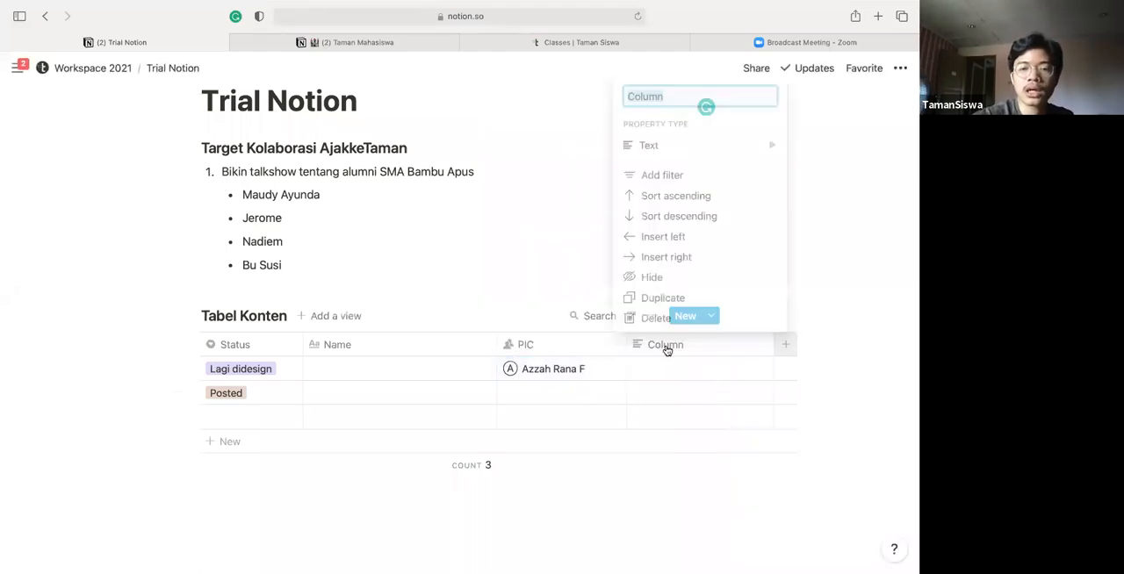
{"action": "type", "text": "Tanggal Post"}
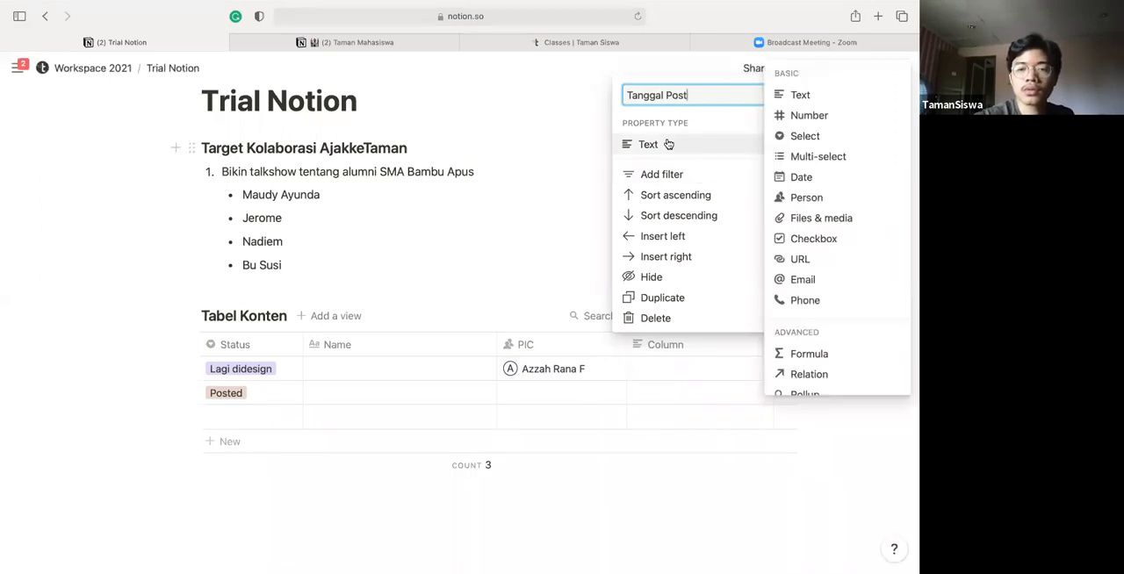
{"action": "left_click", "coordinate": [816, 182]}
{"action": "left_click_drag", "start_coordinate": [703, 354], "coordinate": [540, 356]}
{"action": "left_click_drag", "start_coordinate": [635, 343], "coordinate": [602, 344]}
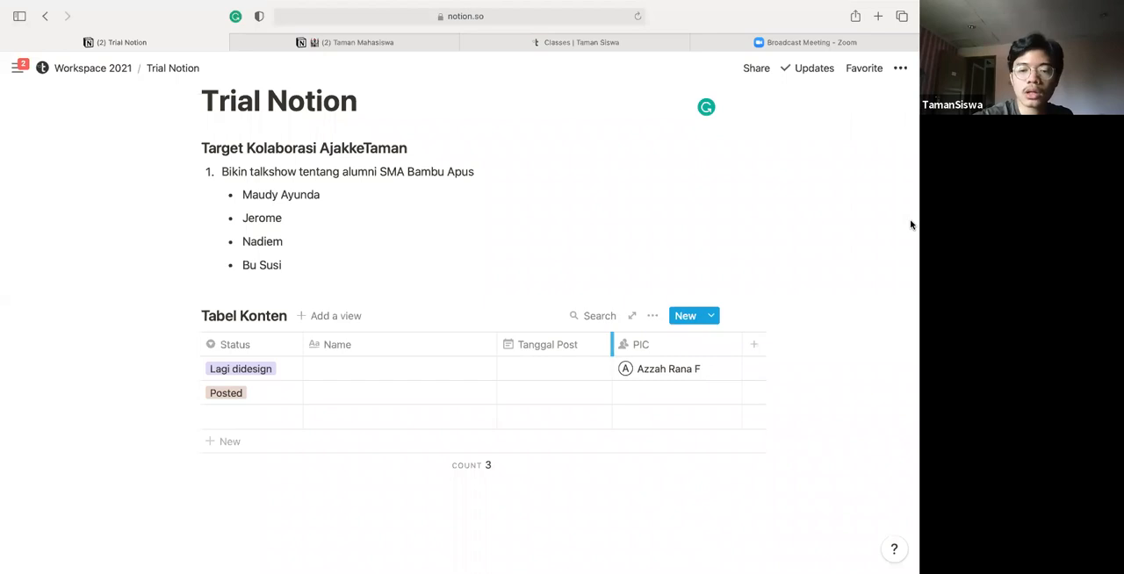
View the date options for the first row's Tanggal Post cell without setting a date
{"action": "left_click", "coordinate": [550, 369]}
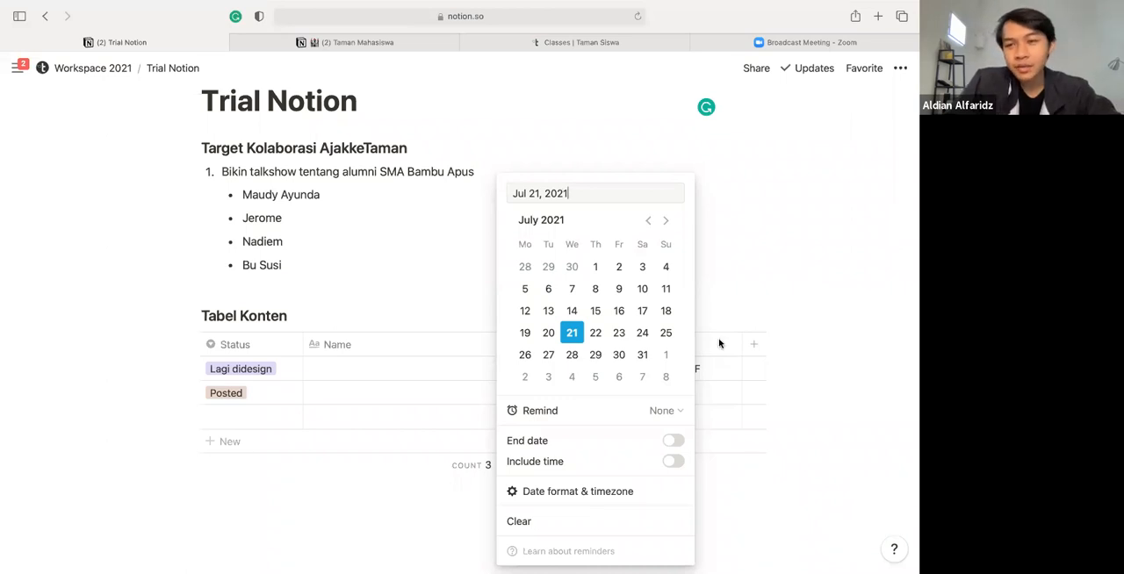
{"action": "key", "text": "Escape"}
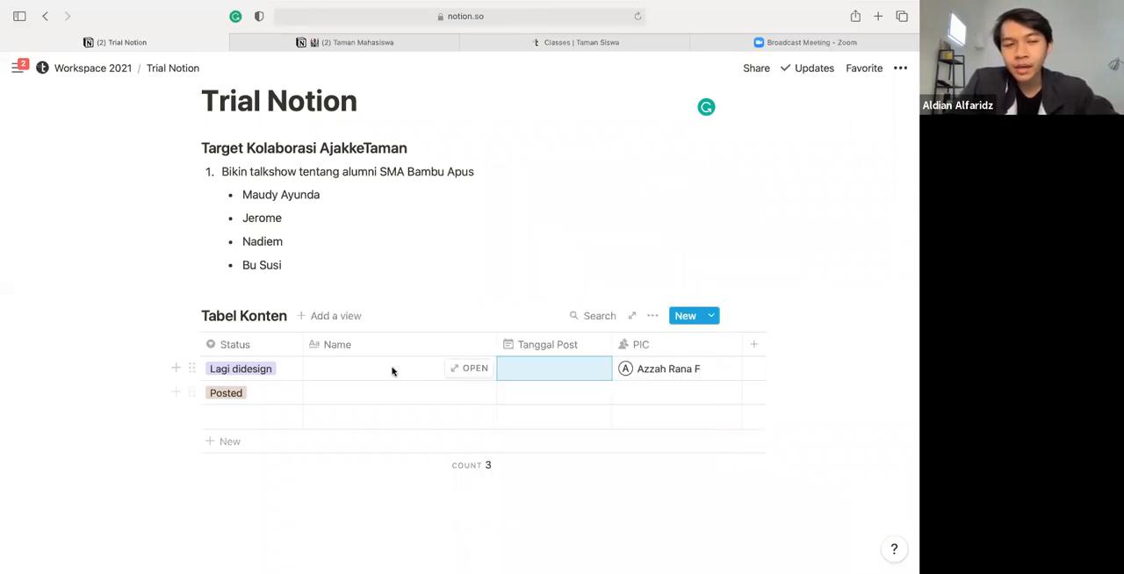
Enter "Introduction" as the Name of the table's first row
{"action": "left_click", "coordinate": [393, 370]}
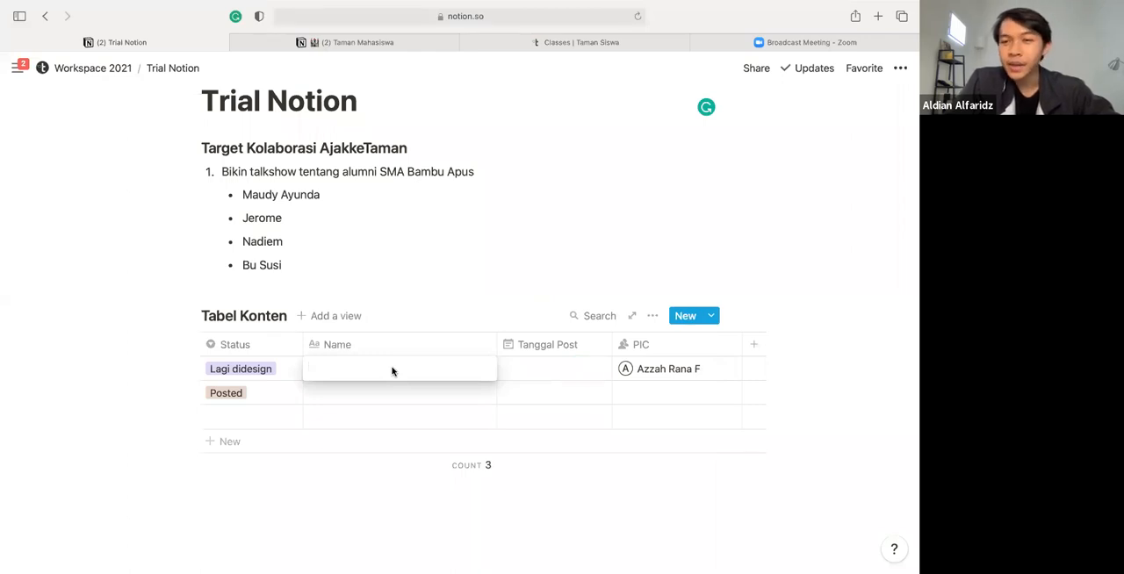
{"action": "type", "text": "Introduction"}
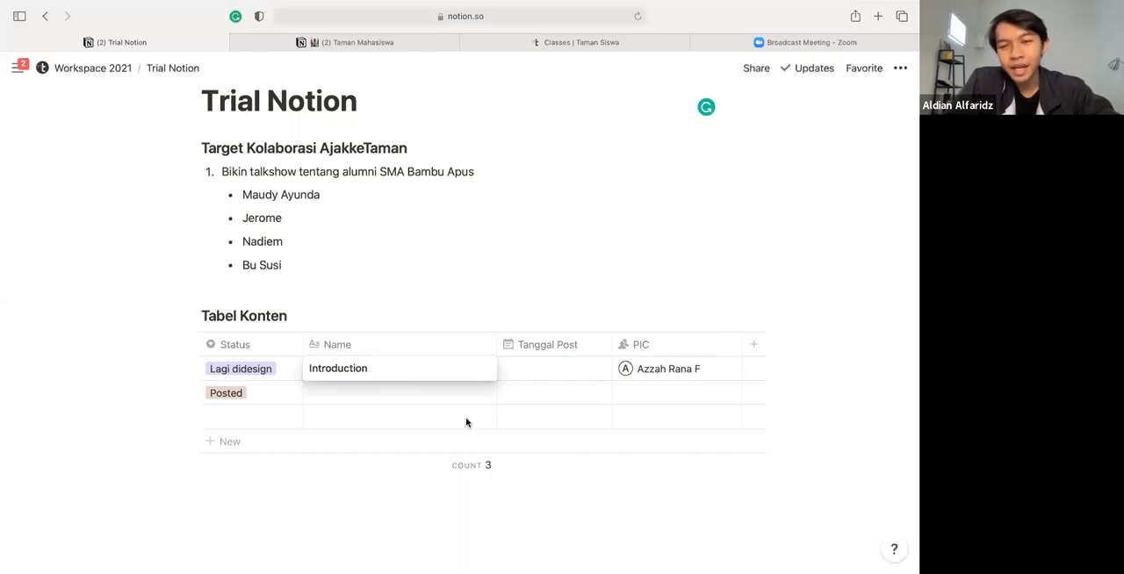
{"action": "key", "text": "Return"}
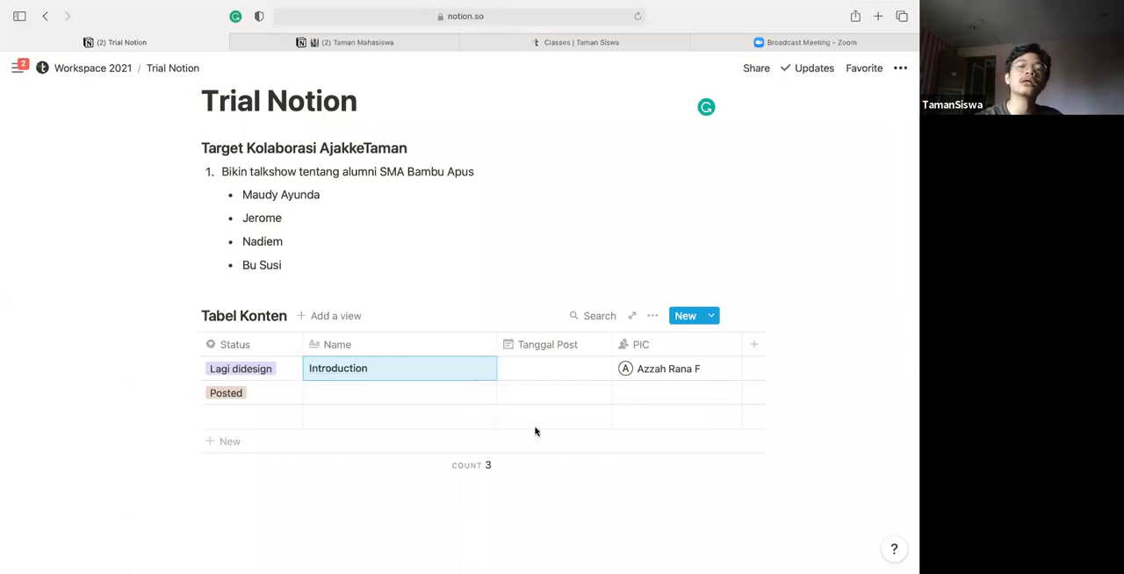
Narrow the Name and PIC columns of the table so it fits the page width
{"action": "left_click_drag", "start_coordinate": [496, 344], "coordinate": [445, 345]}
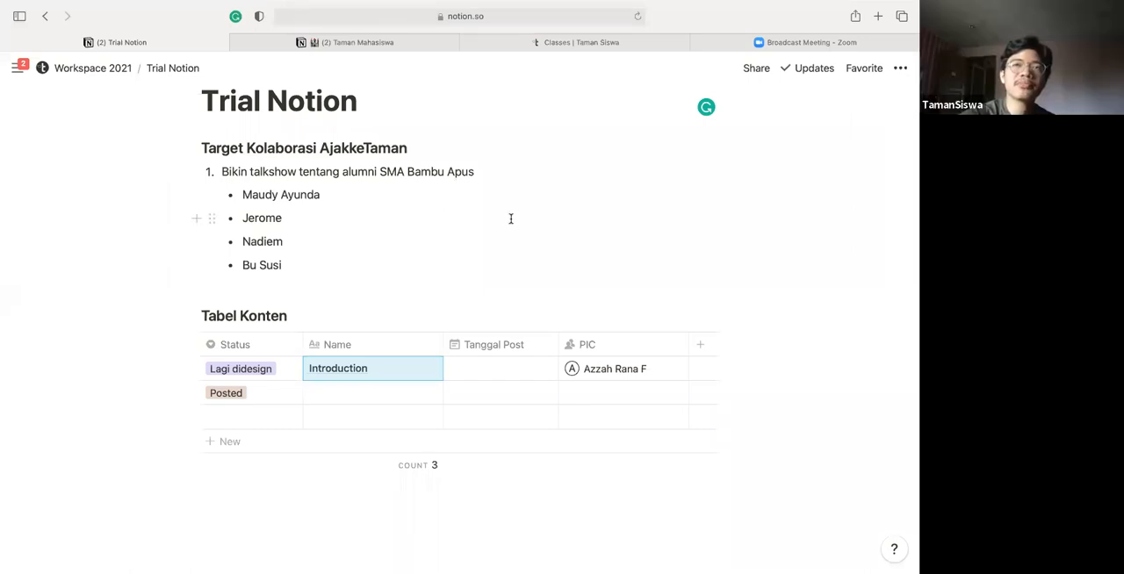
{"action": "left_click", "coordinate": [492, 253]}
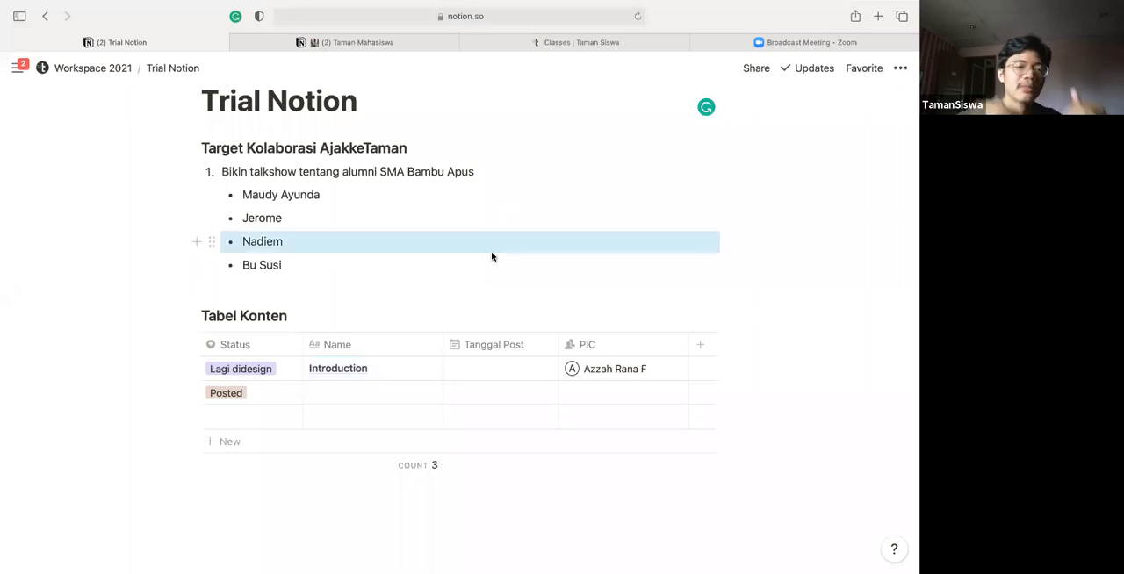
{"action": "left_click", "coordinate": [490, 236]}
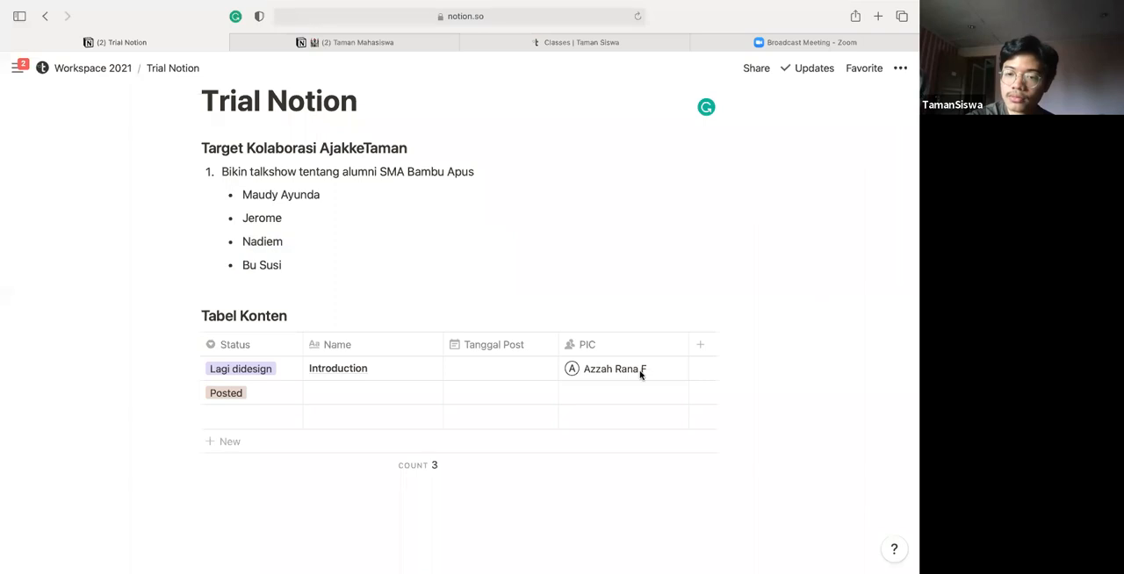
{"action": "left_click_drag", "start_coordinate": [674, 340], "coordinate": [660, 341]}
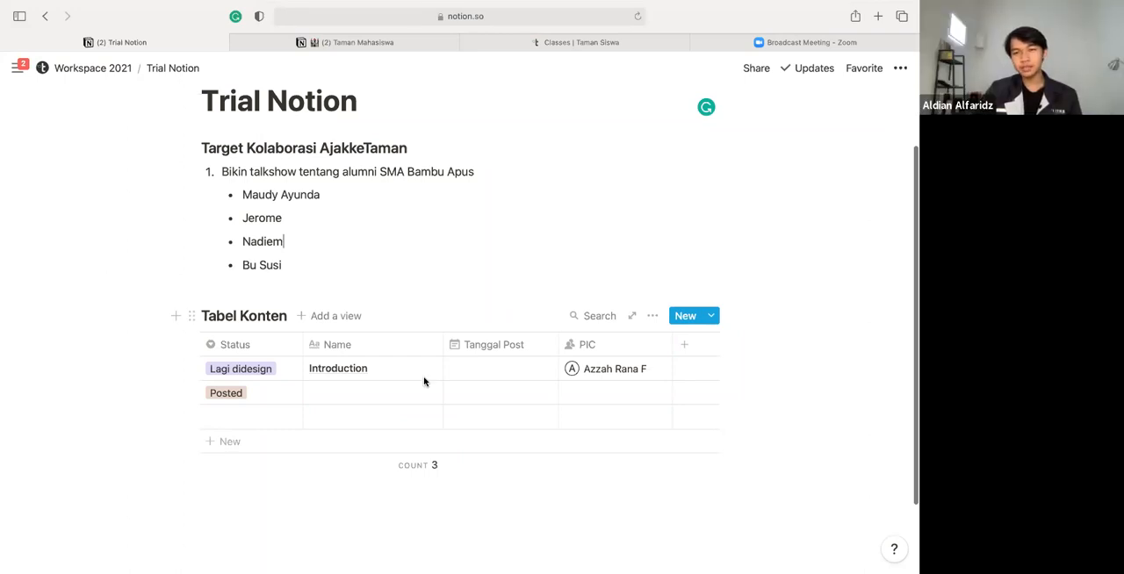
Open the Introduction row as a page and start its body as an empty page
{"action": "scroll", "coordinate": [424, 382], "scroll_direction": "down", "scroll_amount": 2}
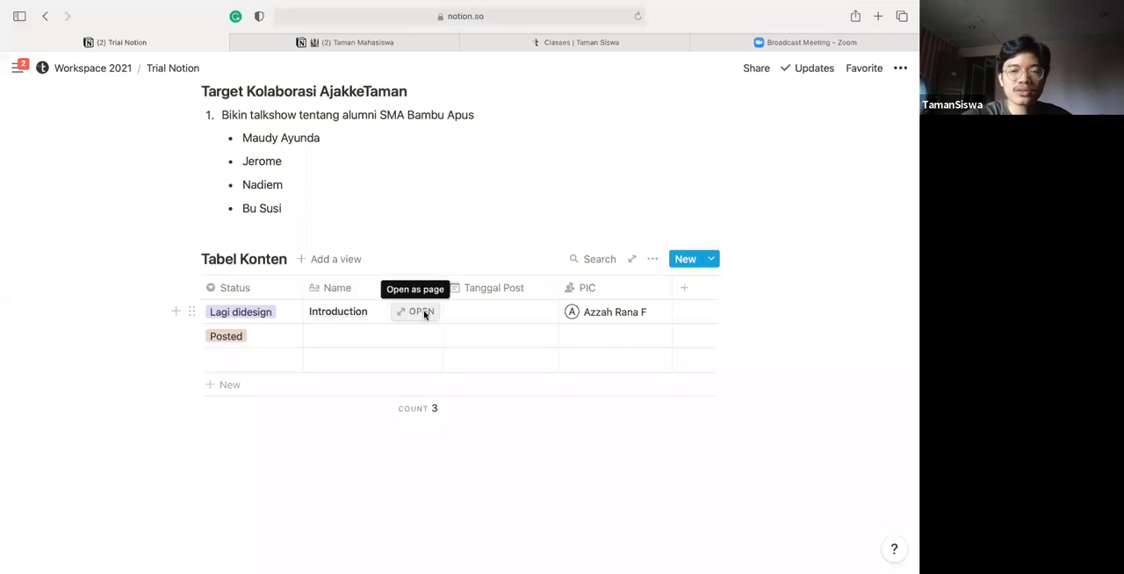
{"action": "left_click", "coordinate": [421, 312]}
{"action": "scroll", "coordinate": [424, 314], "scroll_direction": "down", "scroll_amount": 1}
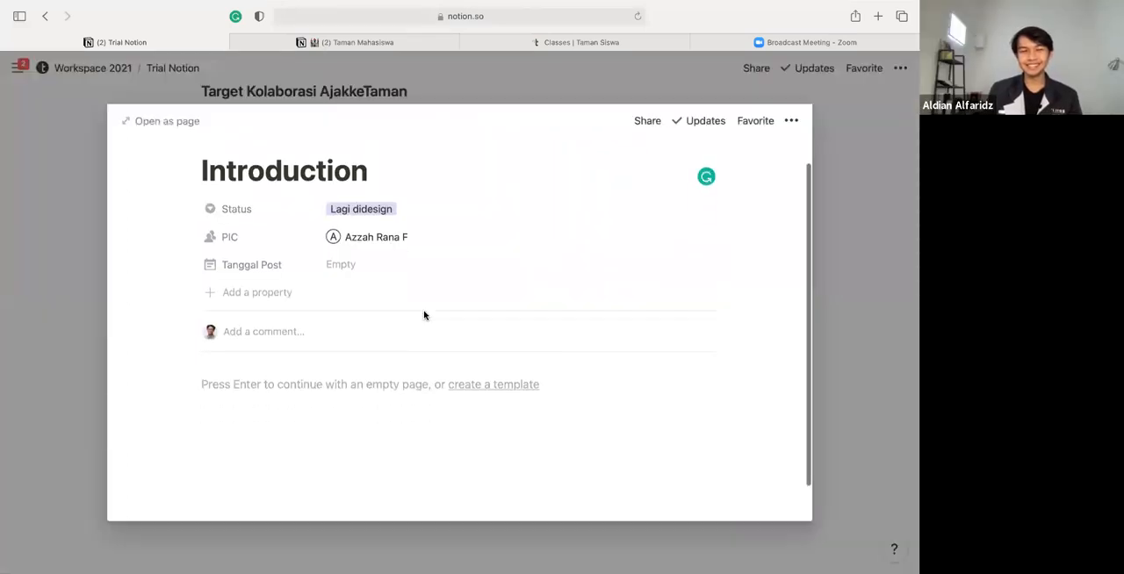
{"action": "scroll", "coordinate": [424, 315], "scroll_direction": "down", "scroll_amount": 1}
{"action": "scroll", "coordinate": [424, 315], "scroll_direction": "up", "scroll_amount": 2}
{"action": "scroll", "coordinate": [424, 316], "scroll_direction": "down", "scroll_amount": 1}
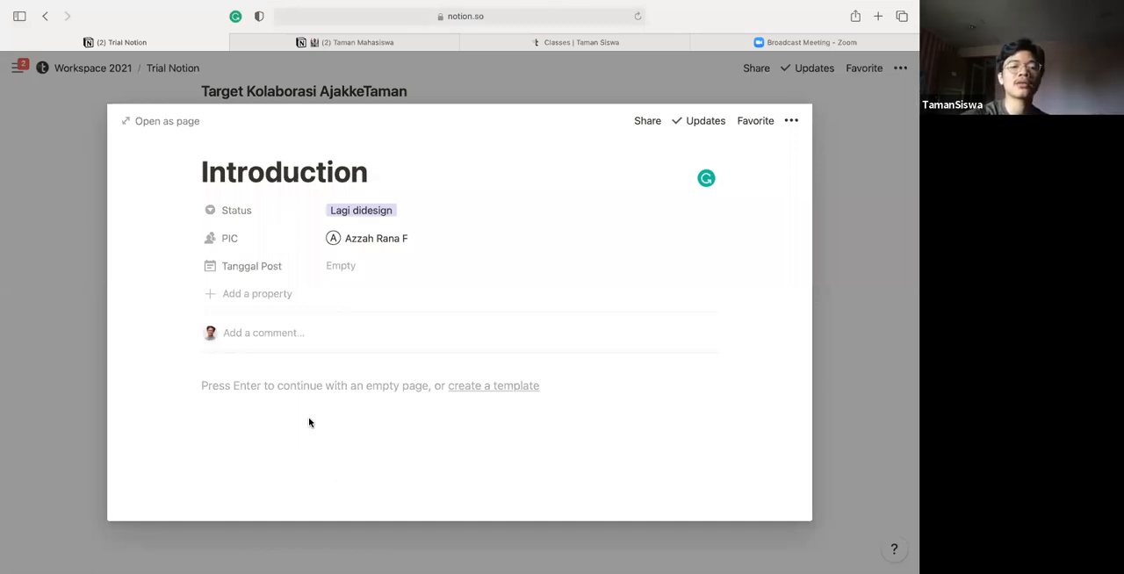
{"action": "key", "text": "Return"}
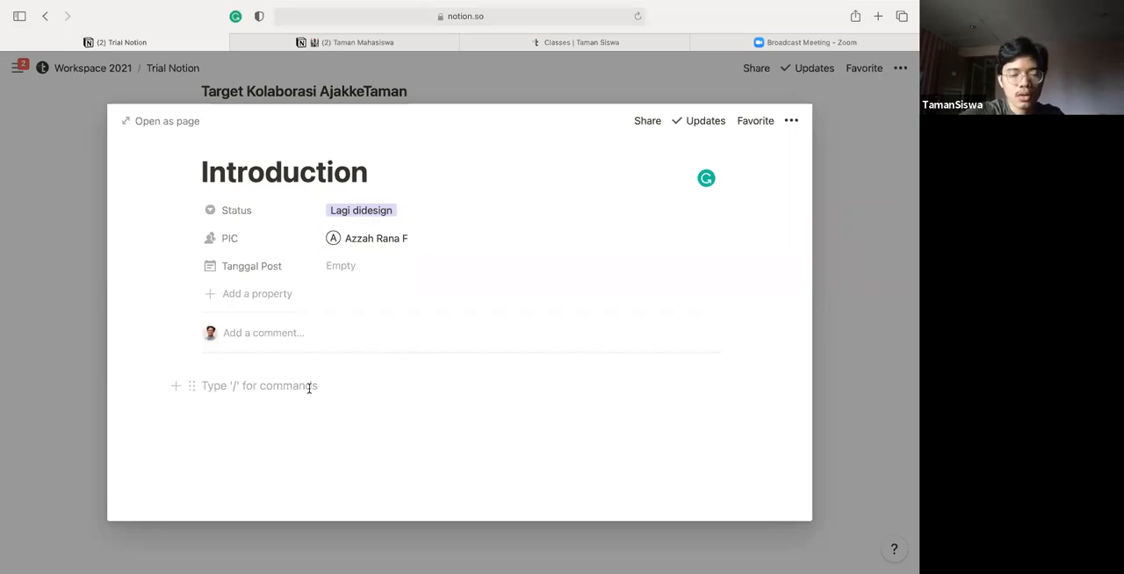
{"action": "scroll", "coordinate": [309, 393], "scroll_direction": "up", "scroll_amount": 2}
{"action": "scroll", "coordinate": [309, 393], "scroll_direction": "down", "scroll_amount": 2}
{"action": "scroll", "coordinate": [309, 388], "scroll_direction": "up", "scroll_amount": 2}
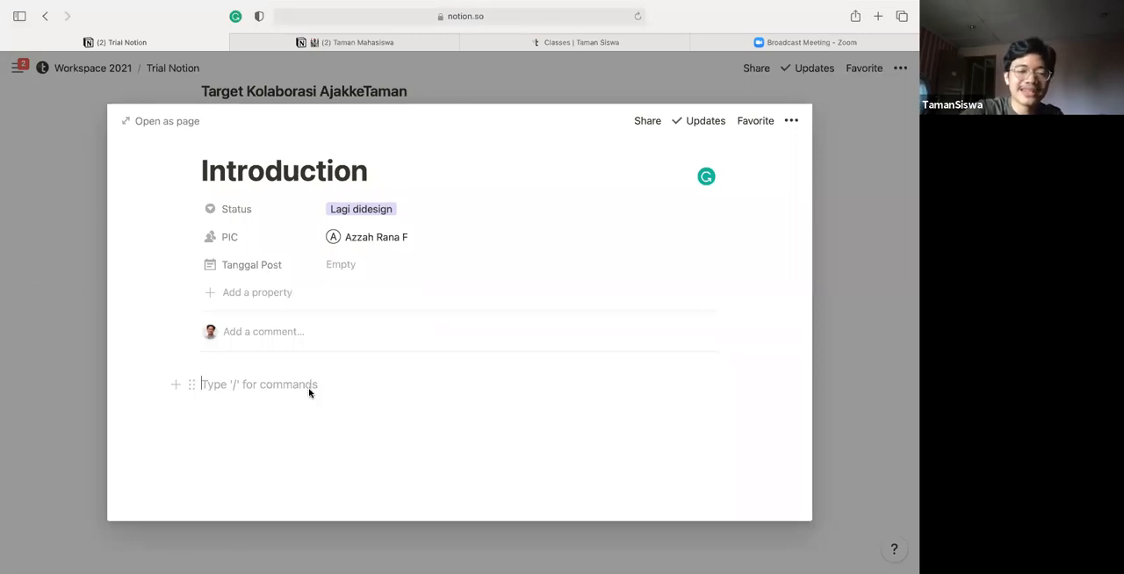
Write a numbered list with the items "Slide 1" and "Slide 2" in the page body, and return to the table
{"action": "type", "text": "1. "}
{"action": "type", "text": "Sl"}
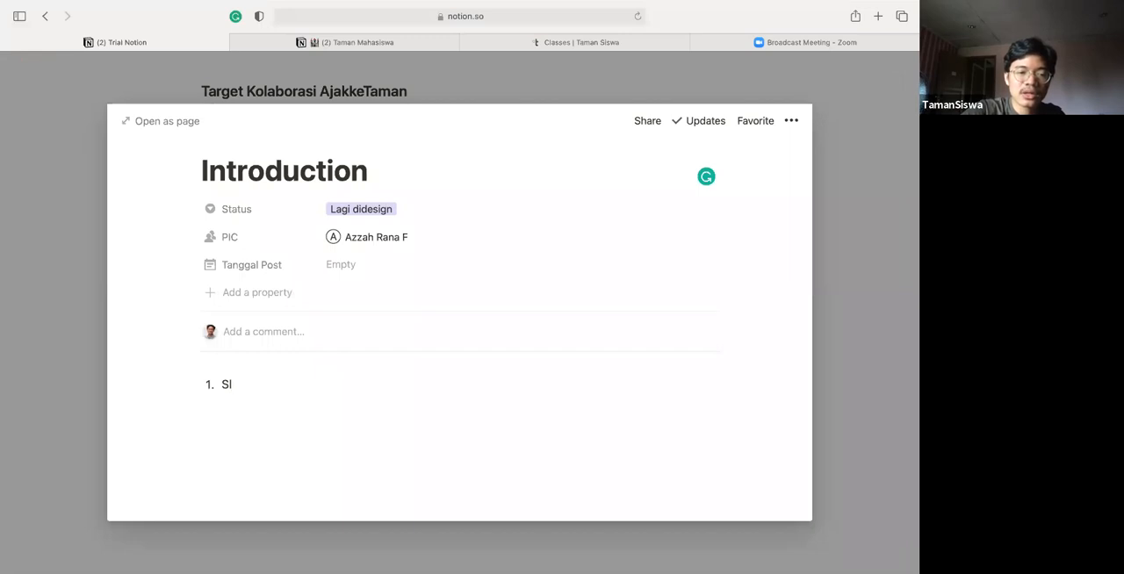
{"action": "type", "text": "ide"}
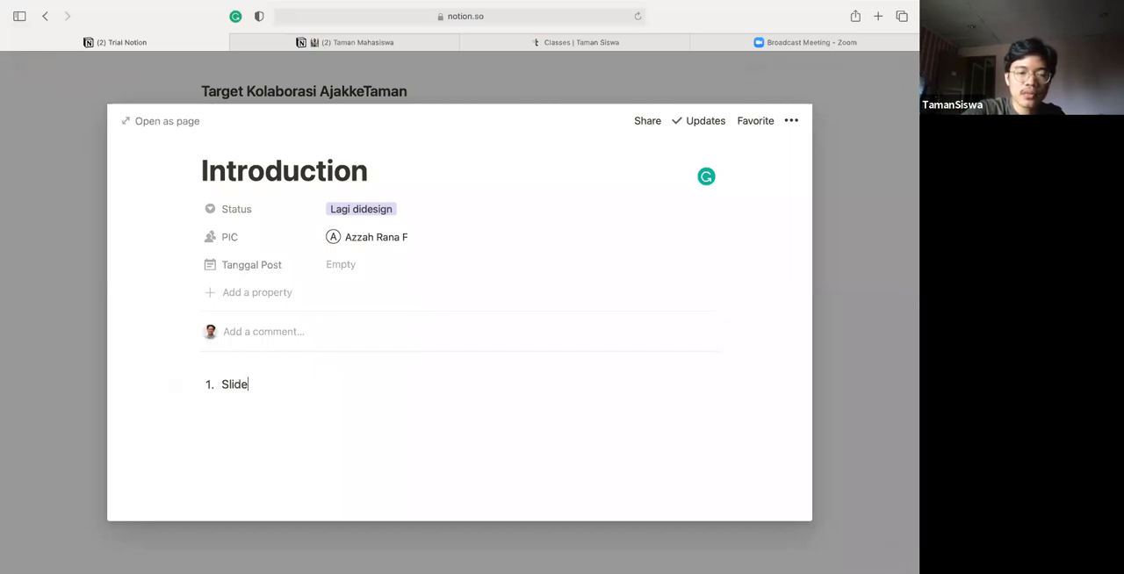
{"action": "type", "text": " 1"}
{"action": "key", "text": "Return"}
{"action": "type", "text": "Slide 2"}
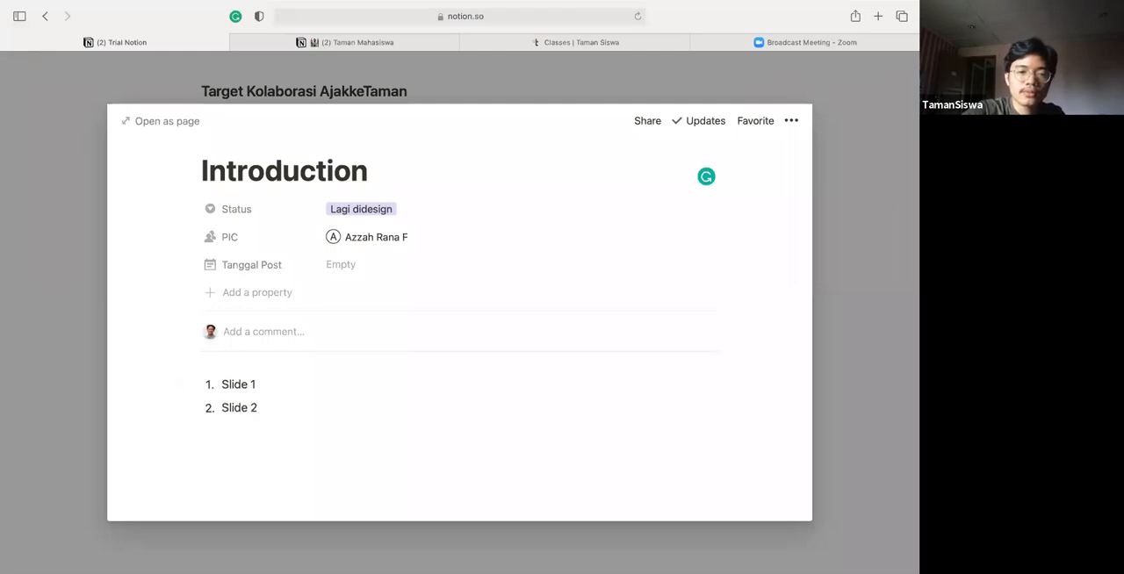
{"action": "scroll", "coordinate": [269, 395], "scroll_direction": "up", "scroll_amount": 1}
{"action": "scroll", "coordinate": [268, 380], "scroll_direction": "down", "scroll_amount": 1}
{"action": "scroll", "coordinate": [268, 380], "scroll_direction": "down", "scroll_amount": 1}
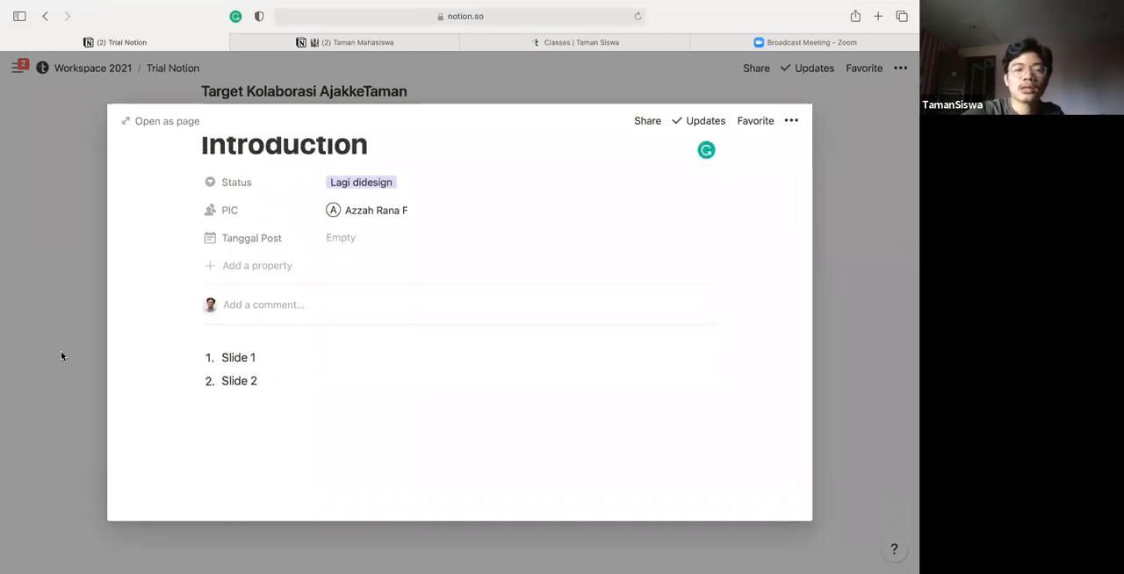
{"action": "left_click", "coordinate": [60, 356]}
Examine the available basic and inline block types on a new line below the table, and clear the command text
{"action": "left_click", "coordinate": [250, 461]}
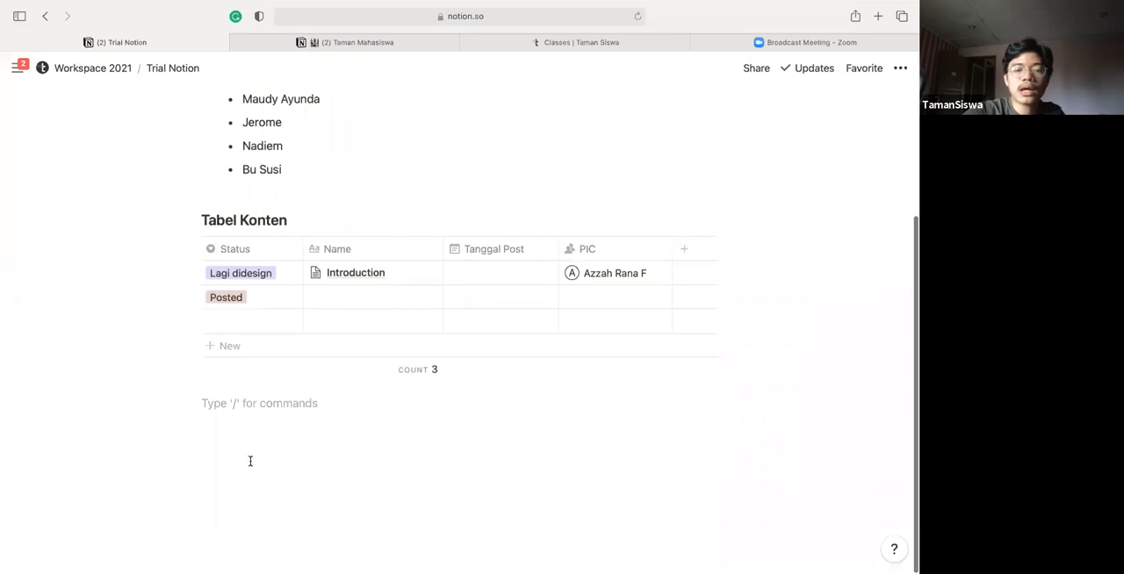
{"action": "type", "text": "/"}
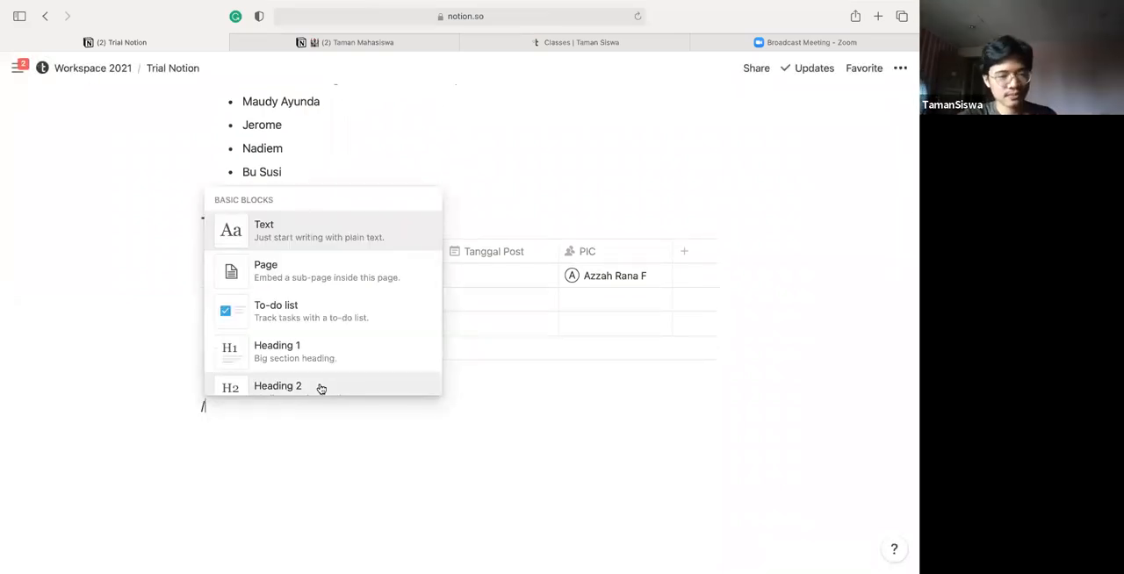
{"action": "scroll", "coordinate": [322, 389], "scroll_direction": "down", "scroll_amount": 2}
{"action": "scroll", "coordinate": [321, 389], "scroll_direction": "down", "scroll_amount": 1}
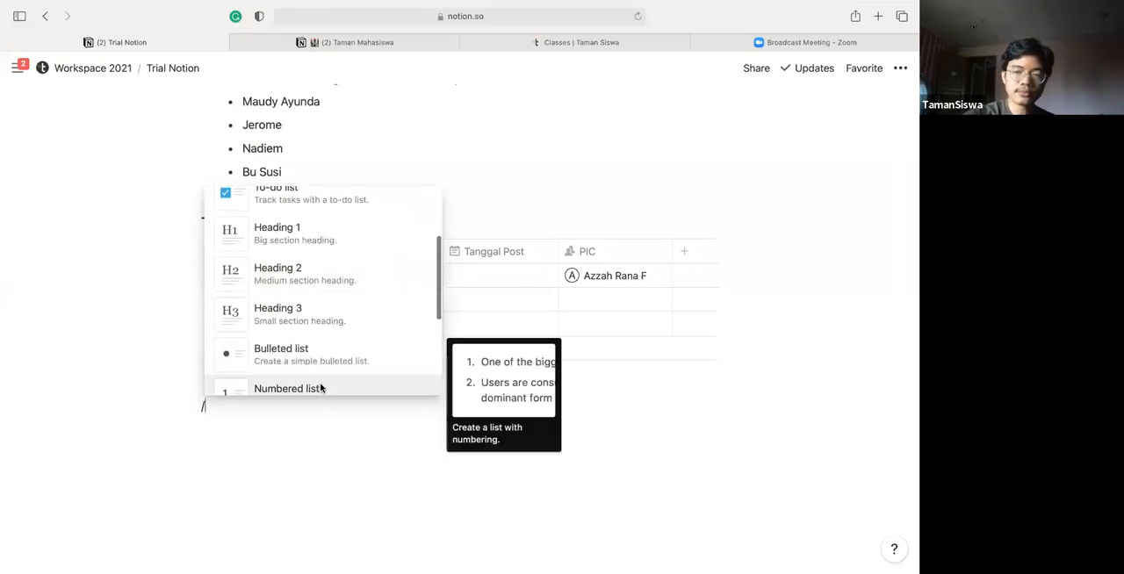
{"action": "scroll", "coordinate": [321, 389], "scroll_direction": "down", "scroll_amount": 1}
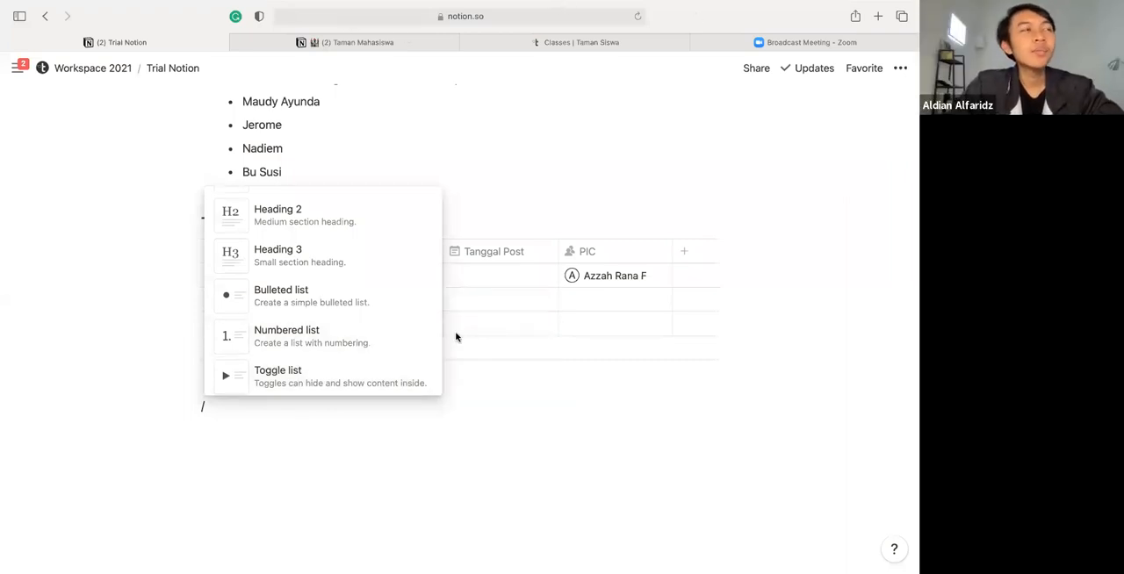
{"action": "scroll", "coordinate": [344, 301], "scroll_direction": "down", "scroll_amount": 3}
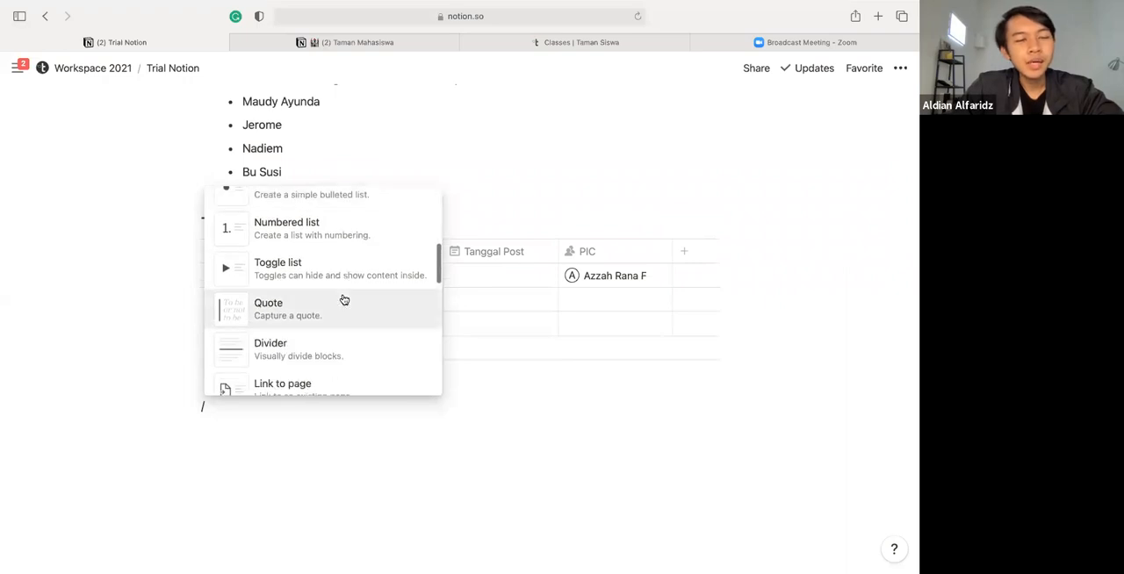
{"action": "scroll", "coordinate": [344, 300], "scroll_direction": "down", "scroll_amount": 3}
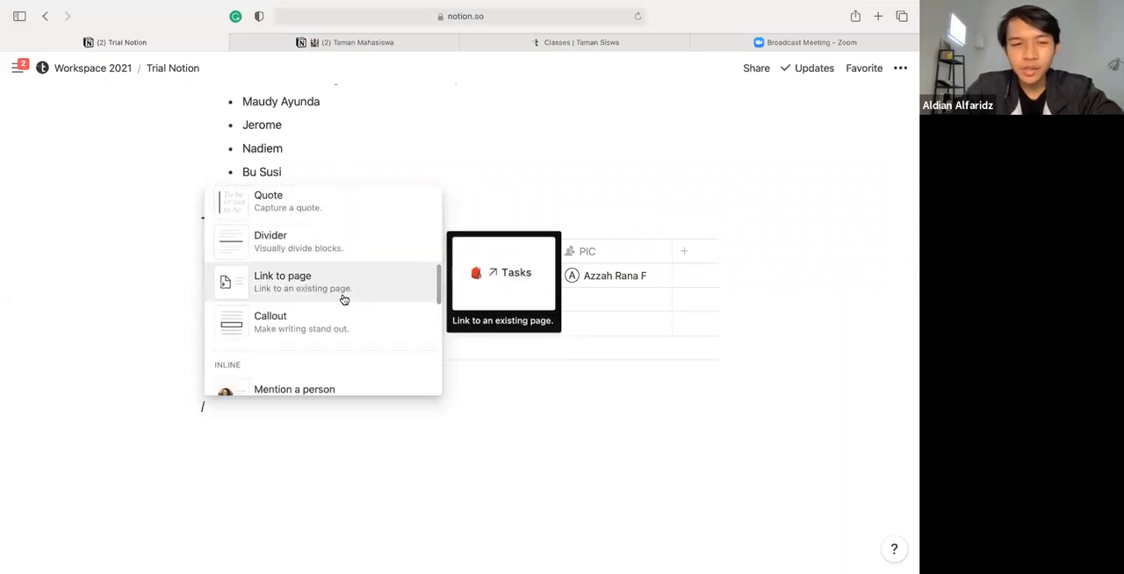
{"action": "scroll", "coordinate": [344, 300], "scroll_direction": "down", "scroll_amount": 1}
{"action": "scroll", "coordinate": [343, 300], "scroll_direction": "down", "scroll_amount": 4}
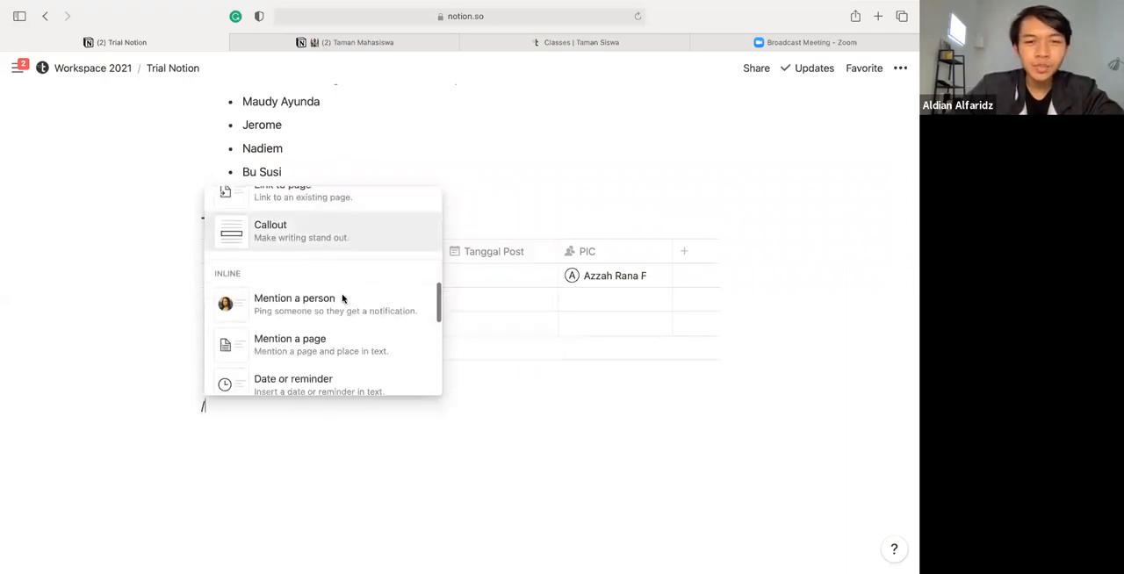
{"action": "scroll", "coordinate": [343, 301], "scroll_direction": "up", "scroll_amount": 1}
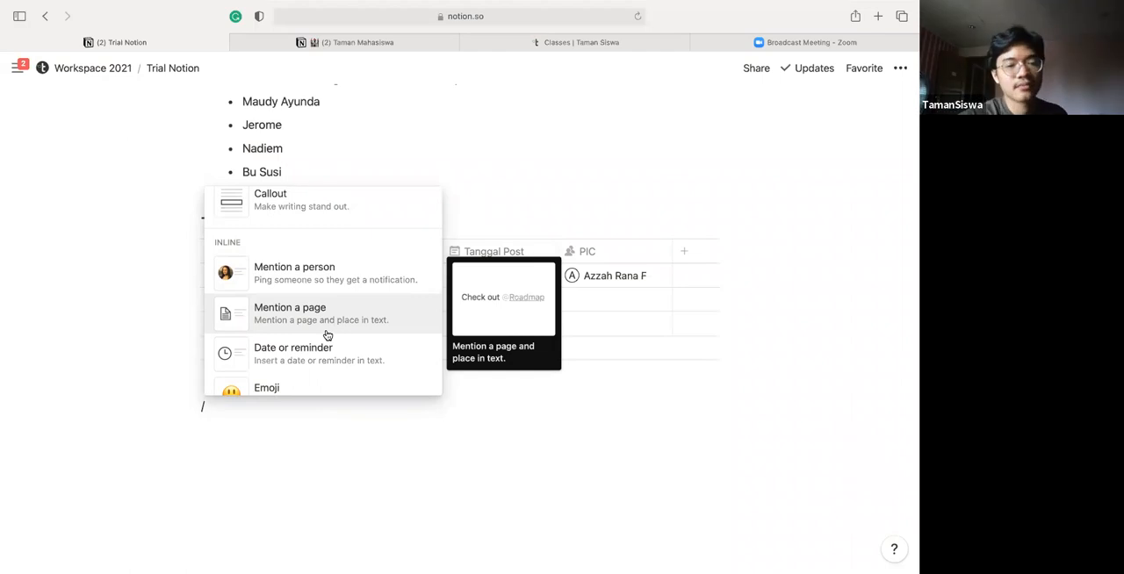
{"action": "scroll", "coordinate": [327, 336], "scroll_direction": "down", "scroll_amount": 1}
{"action": "scroll", "coordinate": [326, 336], "scroll_direction": "down", "scroll_amount": 2}
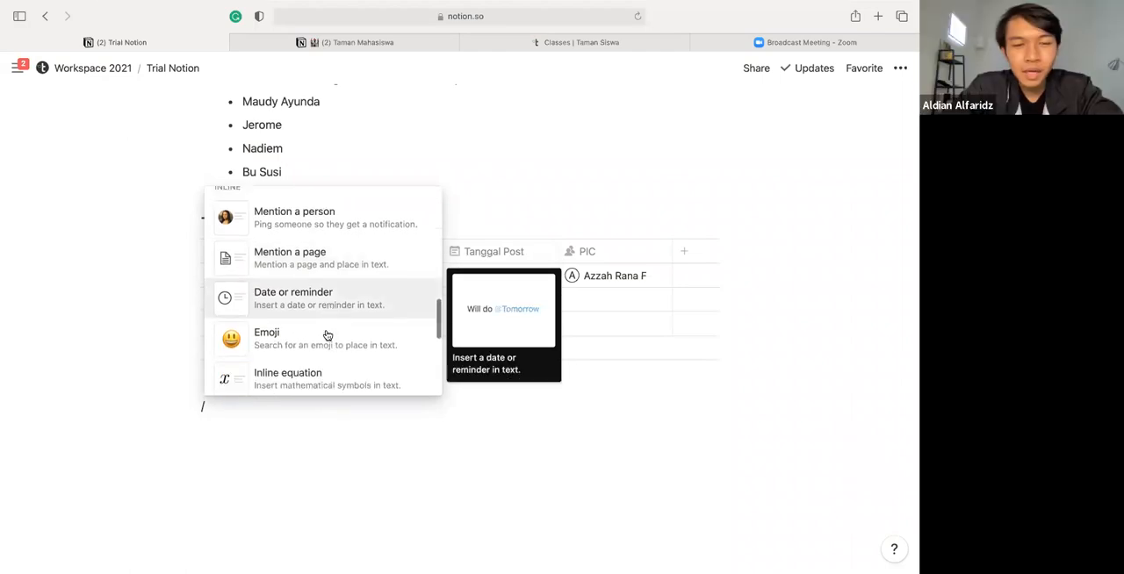
{"action": "scroll", "coordinate": [326, 335], "scroll_direction": "up", "scroll_amount": 3}
{"action": "scroll", "coordinate": [327, 336], "scroll_direction": "up", "scroll_amount": 5}
{"action": "scroll", "coordinate": [327, 336], "scroll_direction": "down", "scroll_amount": 4}
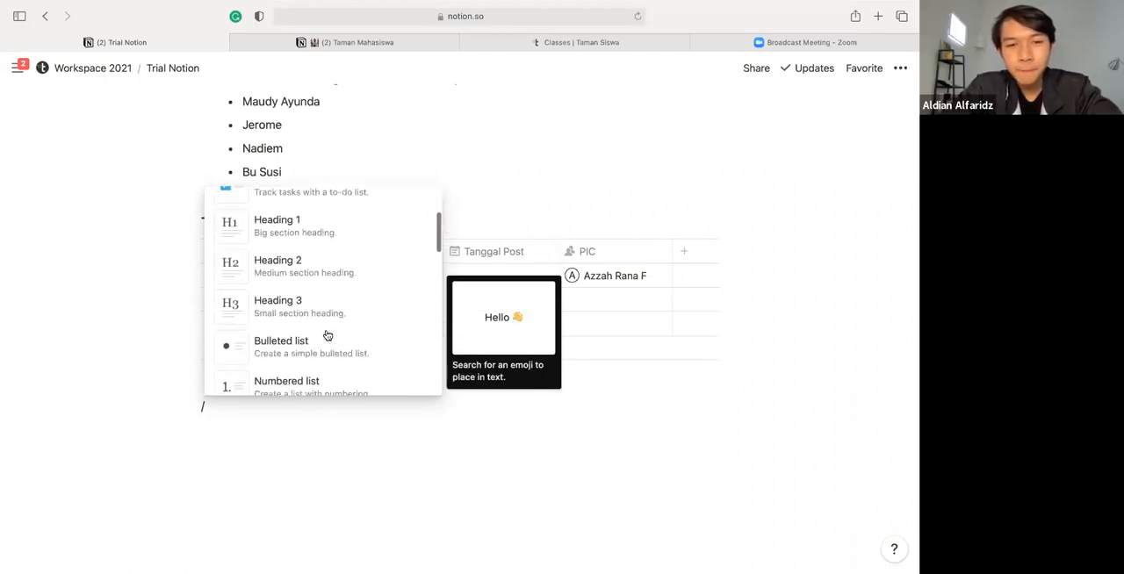
{"action": "scroll", "coordinate": [327, 335], "scroll_direction": "down", "scroll_amount": 4}
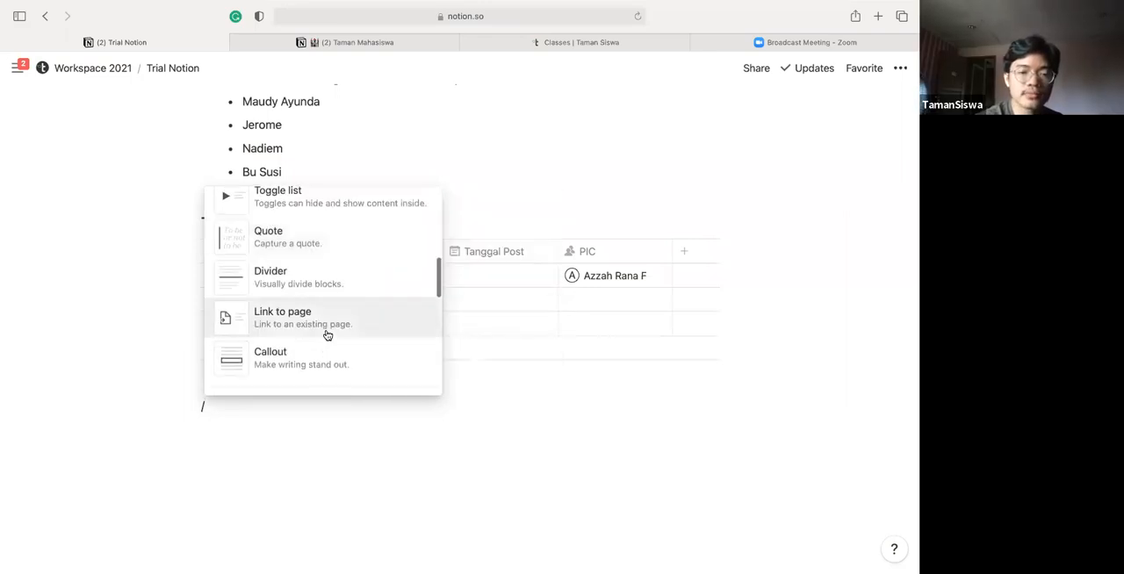
{"action": "left_click", "coordinate": [382, 471]}
{"action": "left_click", "coordinate": [247, 405]}
{"action": "key", "text": "BackSpace"}
{"action": "key", "text": "BackSpace"}
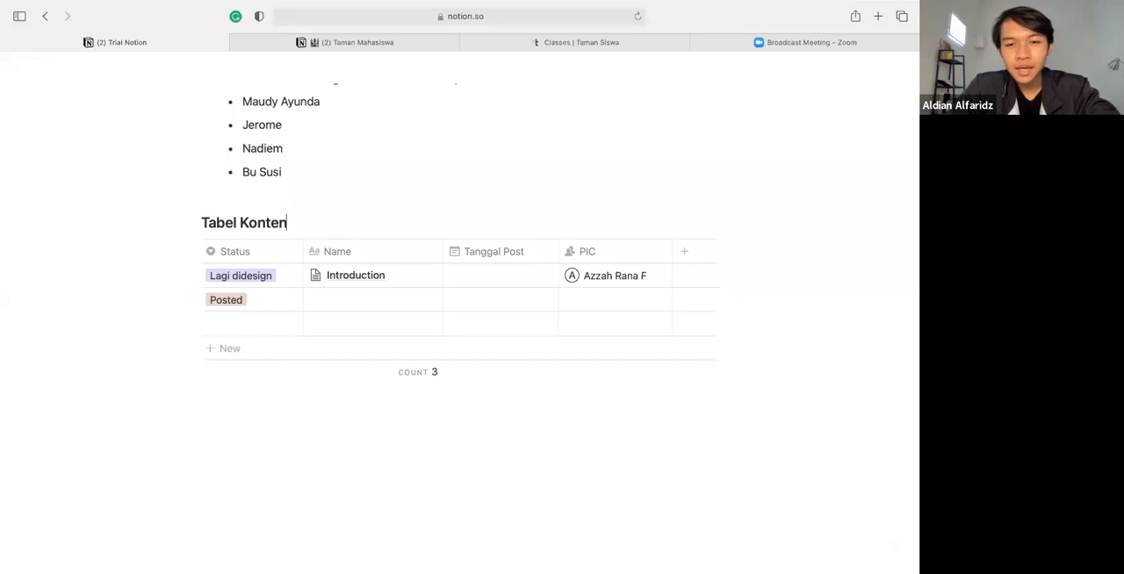
Set the Tanggal Post dates of the first three table rows to July 21, July 23 and July 8, 2021
{"action": "left_click", "coordinate": [497, 276]}
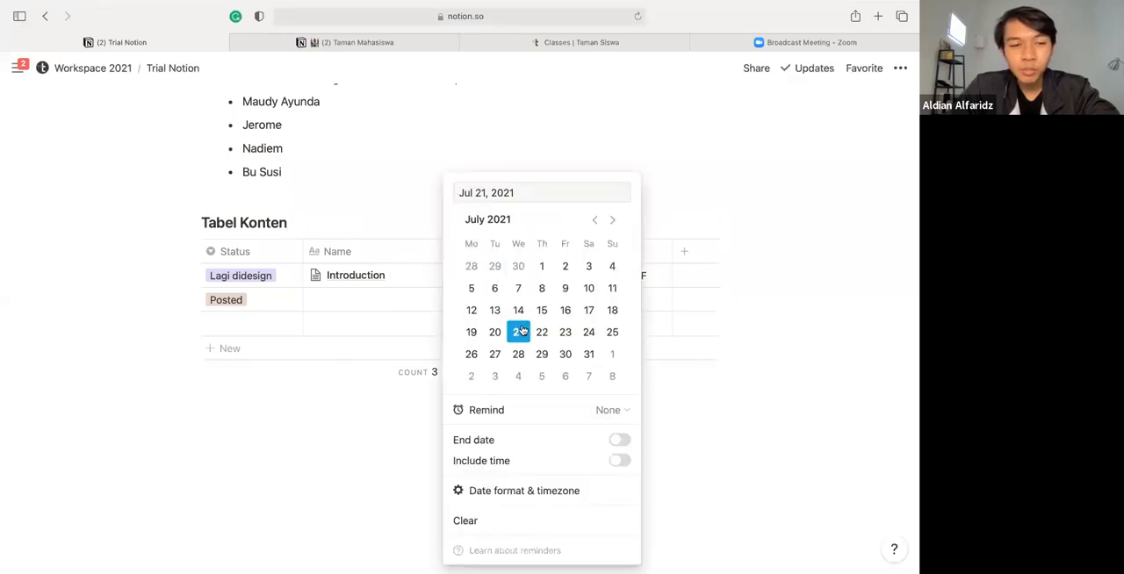
{"action": "left_click", "coordinate": [423, 318]}
{"action": "left_click", "coordinate": [497, 276]}
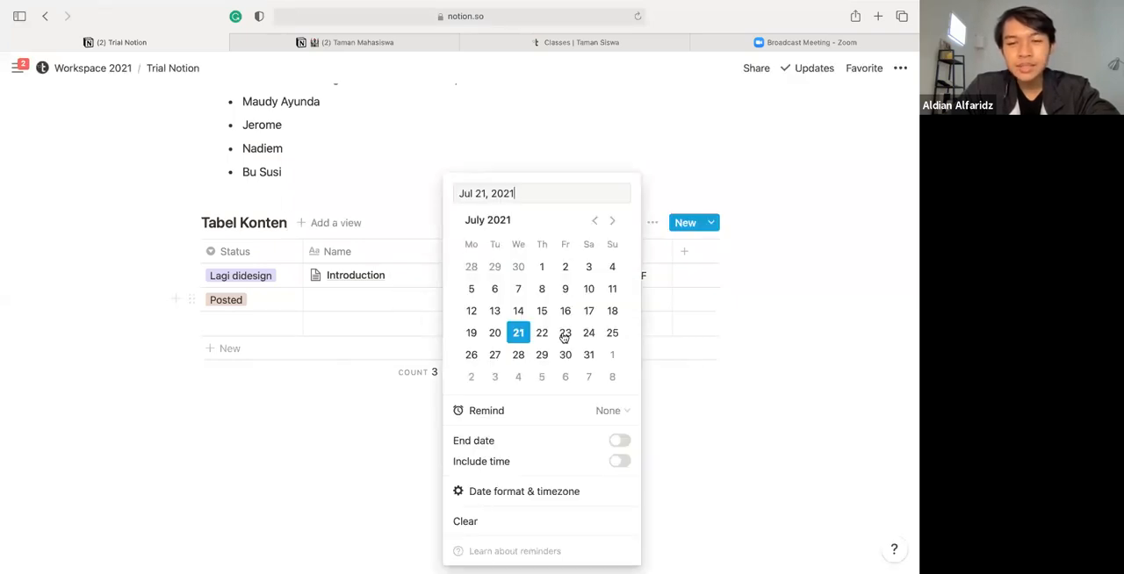
{"action": "left_click", "coordinate": [565, 334]}
{"action": "key", "text": "Escape"}
{"action": "left_click", "coordinate": [478, 275]}
{"action": "left_click", "coordinate": [542, 288]}
{"action": "key", "text": "Escape"}
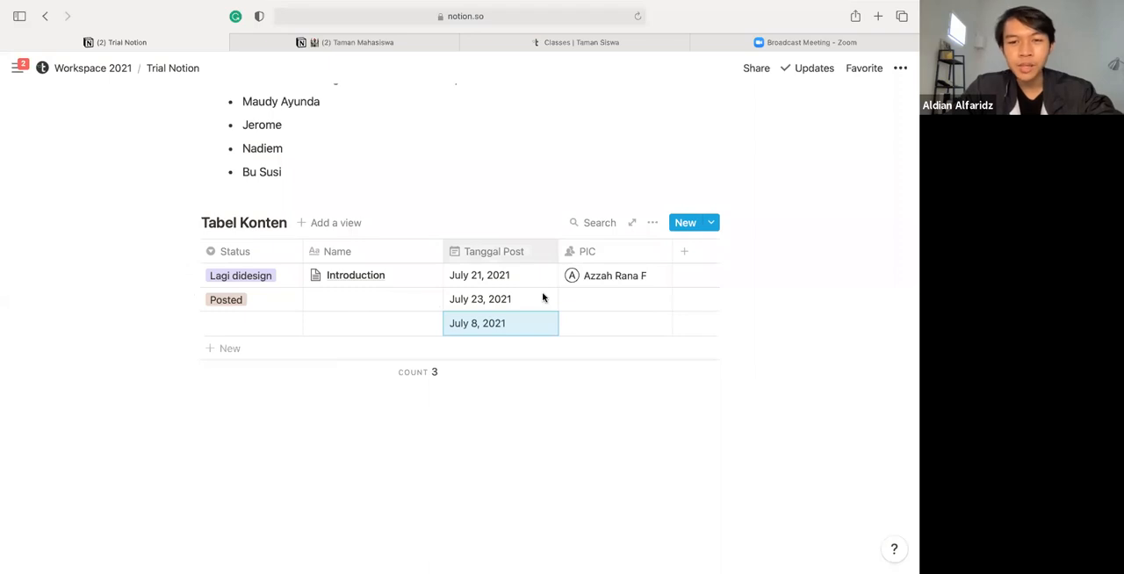
Add three rows to the table and set Tanggal Post of the first two new rows to July 30 and July 31, 2021
{"action": "left_click", "coordinate": [494, 351]}
{"action": "key", "text": "Return"}
{"action": "key", "text": "Return"}
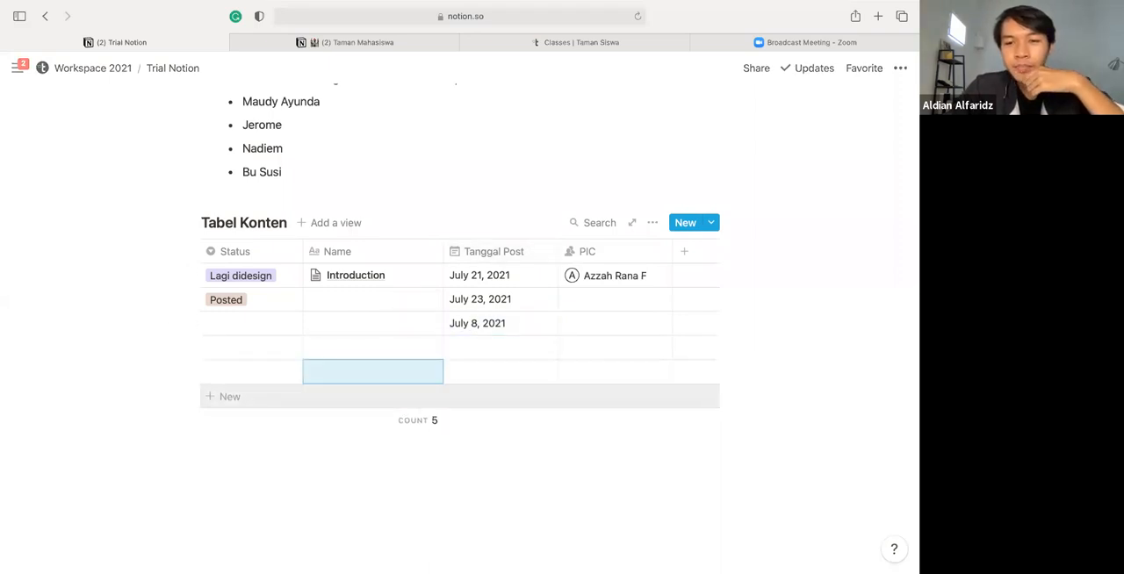
{"action": "left_click", "coordinate": [468, 348]}
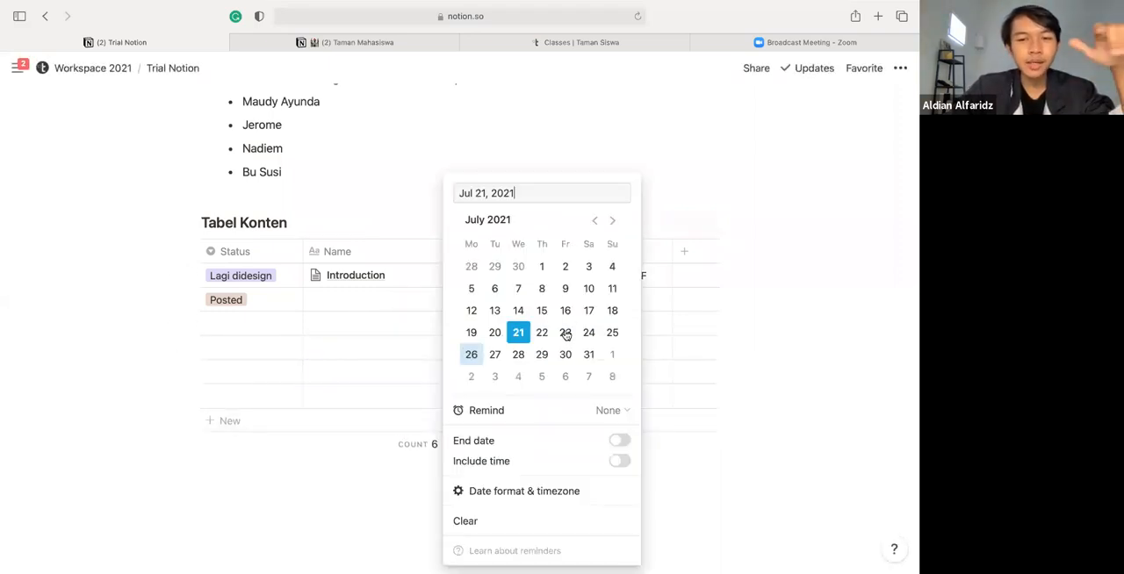
{"action": "left_click", "coordinate": [565, 354]}
{"action": "left_click", "coordinate": [386, 352]}
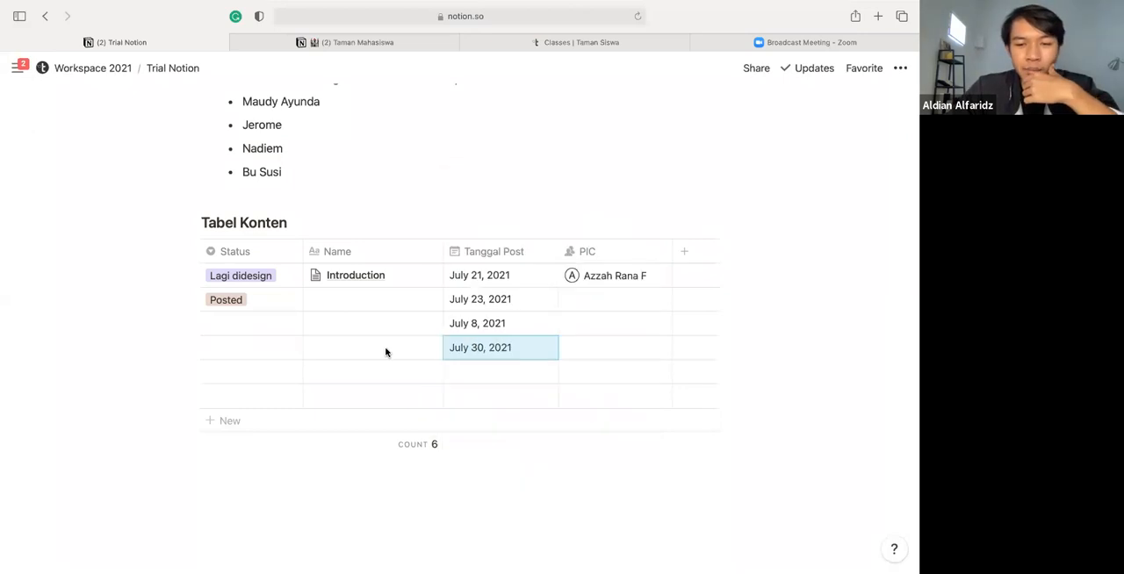
{"action": "left_click", "coordinate": [476, 376]}
{"action": "left_click", "coordinate": [588, 353]}
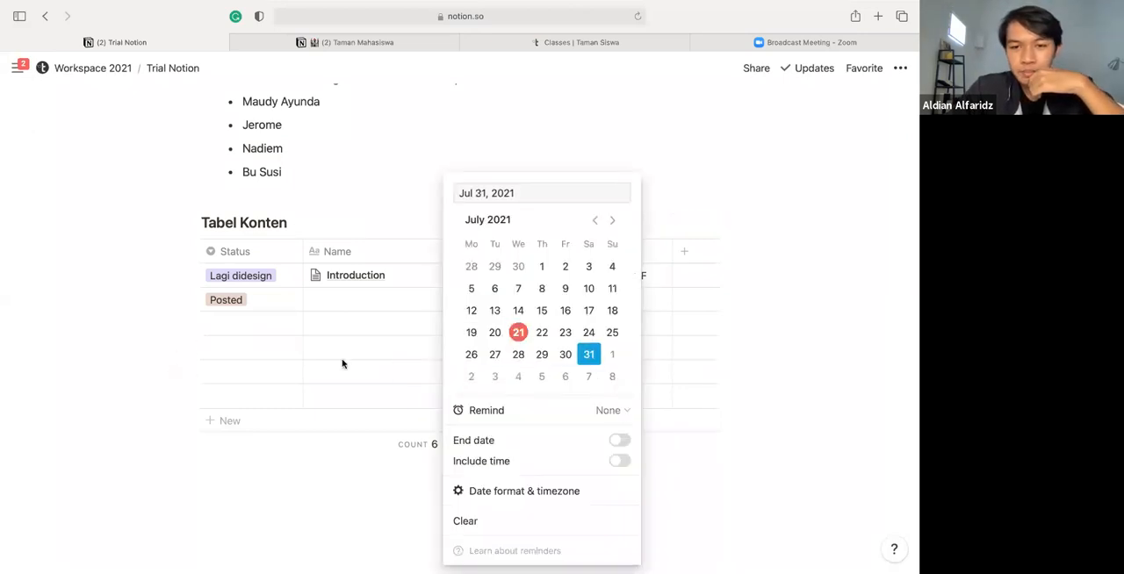
{"action": "left_click", "coordinate": [342, 364]}
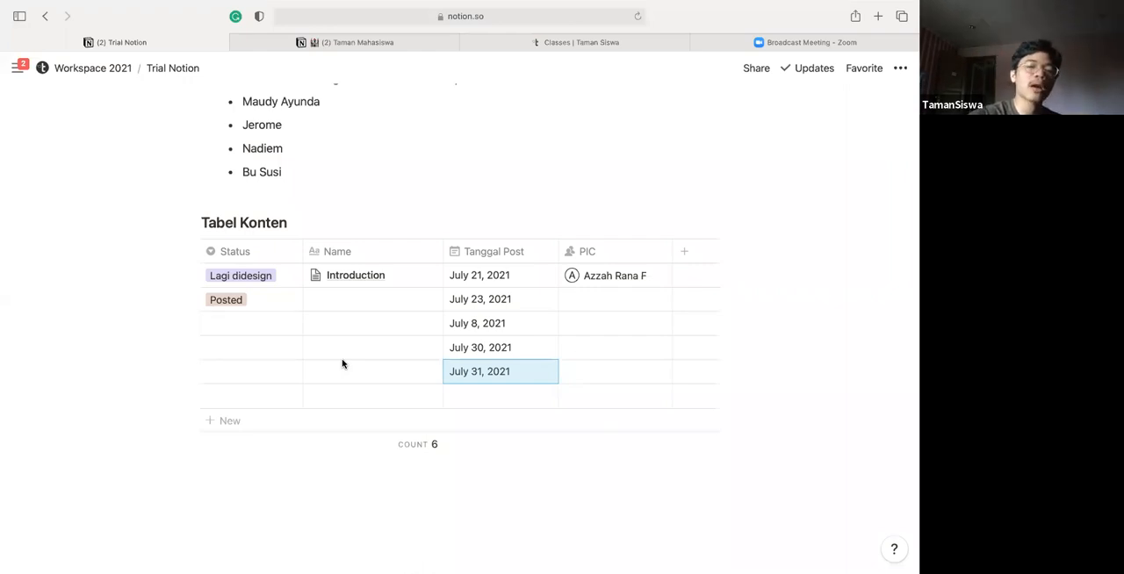
Add a sort to the table by Tanggal Post in ascending order
{"action": "mouse_move", "coordinate": [433, 267]}
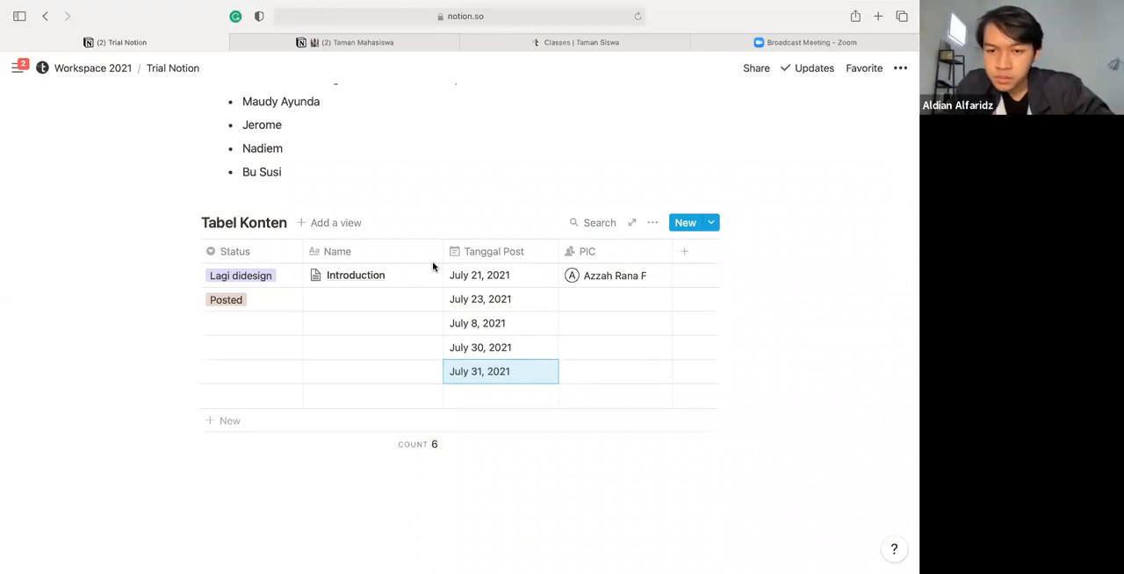
{"action": "left_click", "coordinate": [653, 225]}
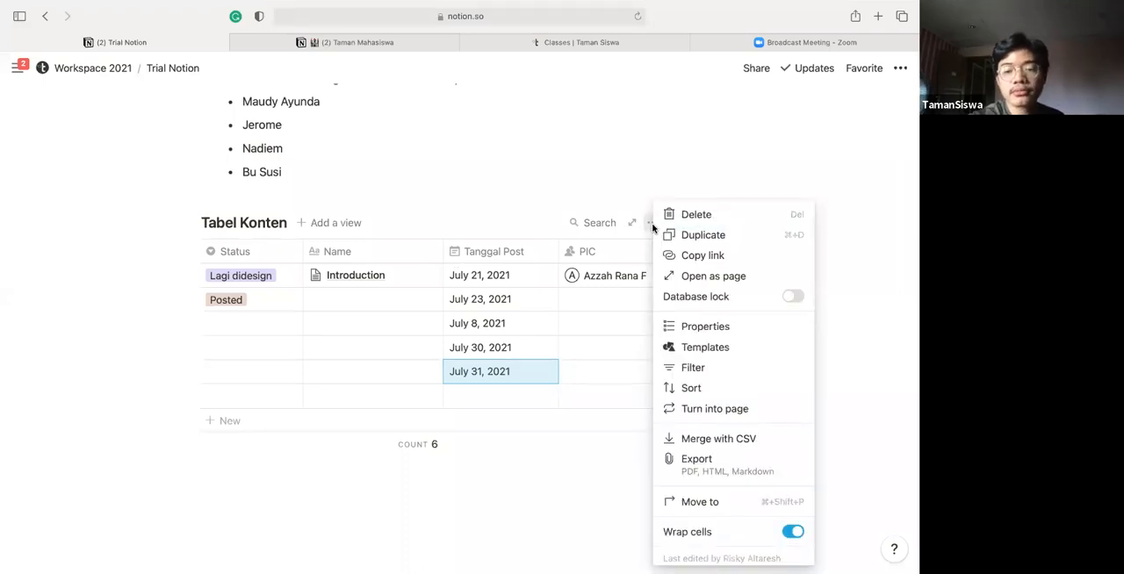
{"action": "left_click", "coordinate": [705, 388]}
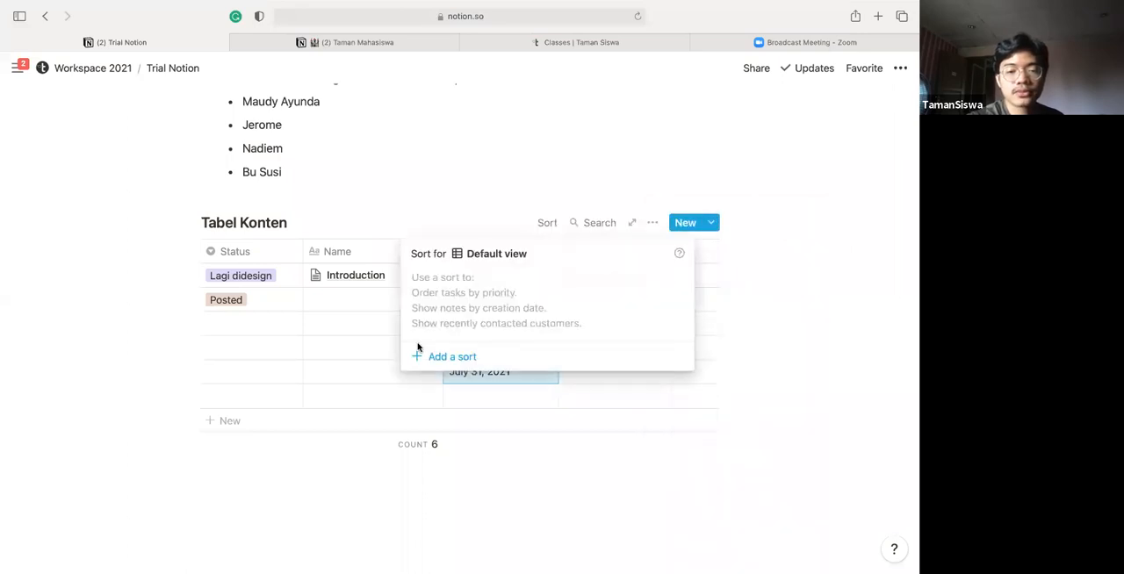
{"action": "left_click", "coordinate": [446, 356]}
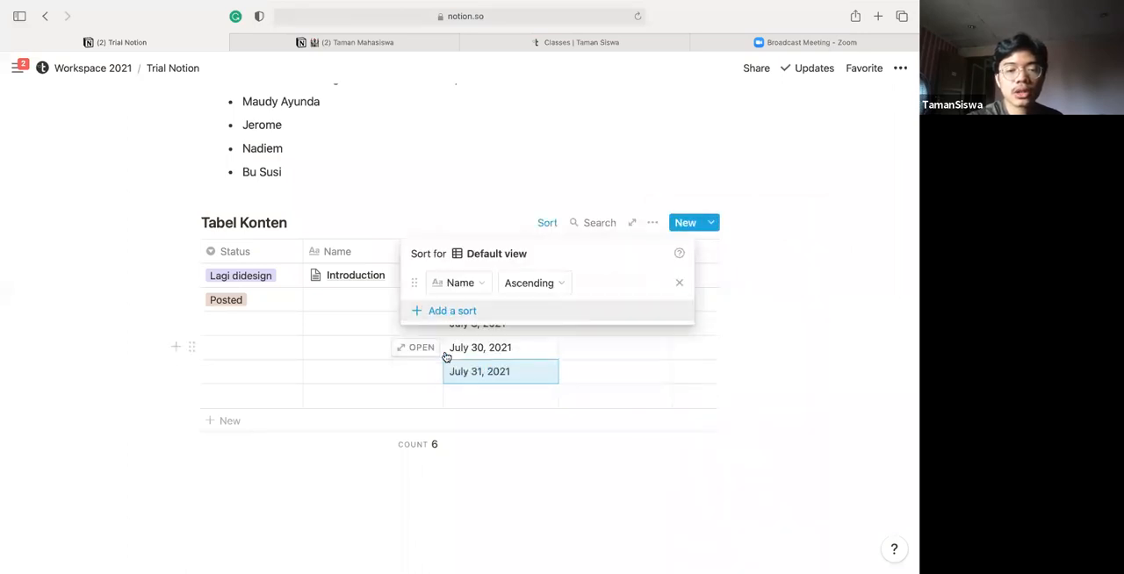
{"action": "left_click", "coordinate": [474, 284]}
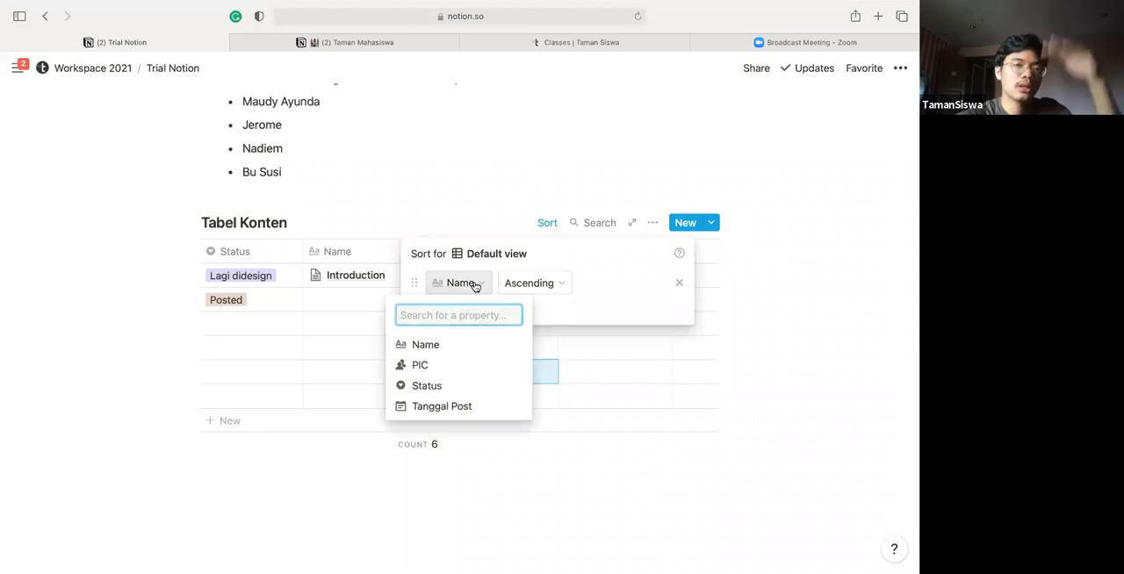
{"action": "left_click", "coordinate": [451, 404]}
{"action": "left_click", "coordinate": [452, 404]}
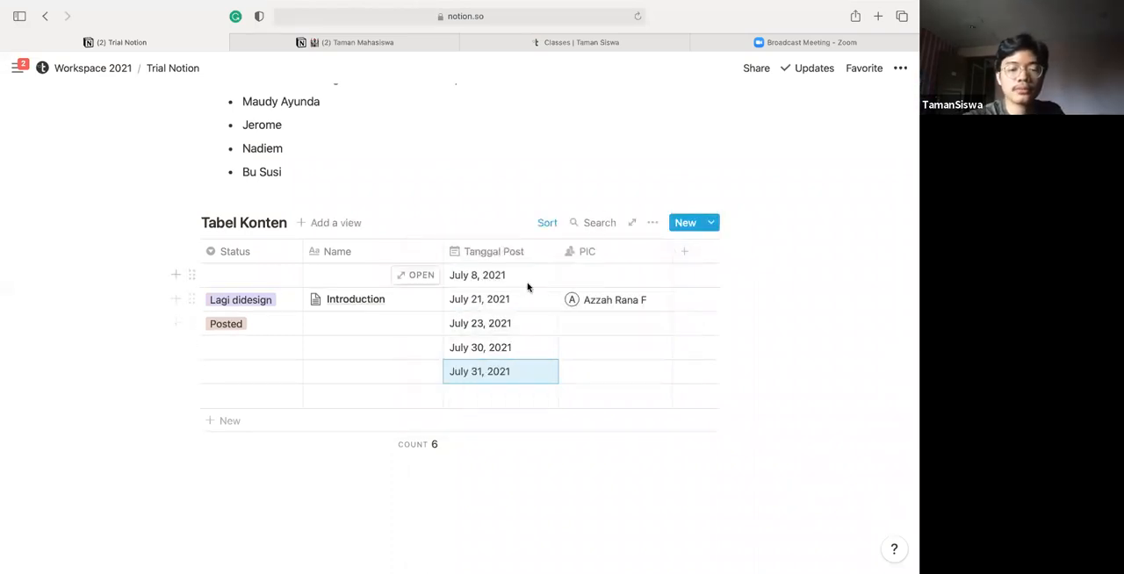
Undo the last sort property change and reapply the ascending sort by Tanggal Post
{"action": "key", "text": "super+z"}
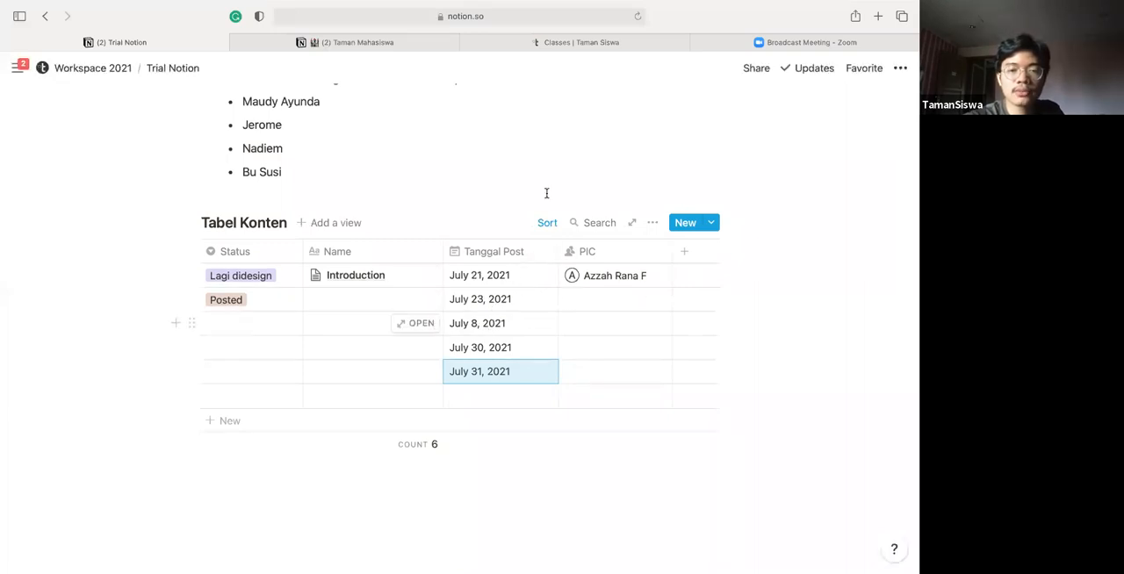
{"action": "left_click", "coordinate": [546, 224]}
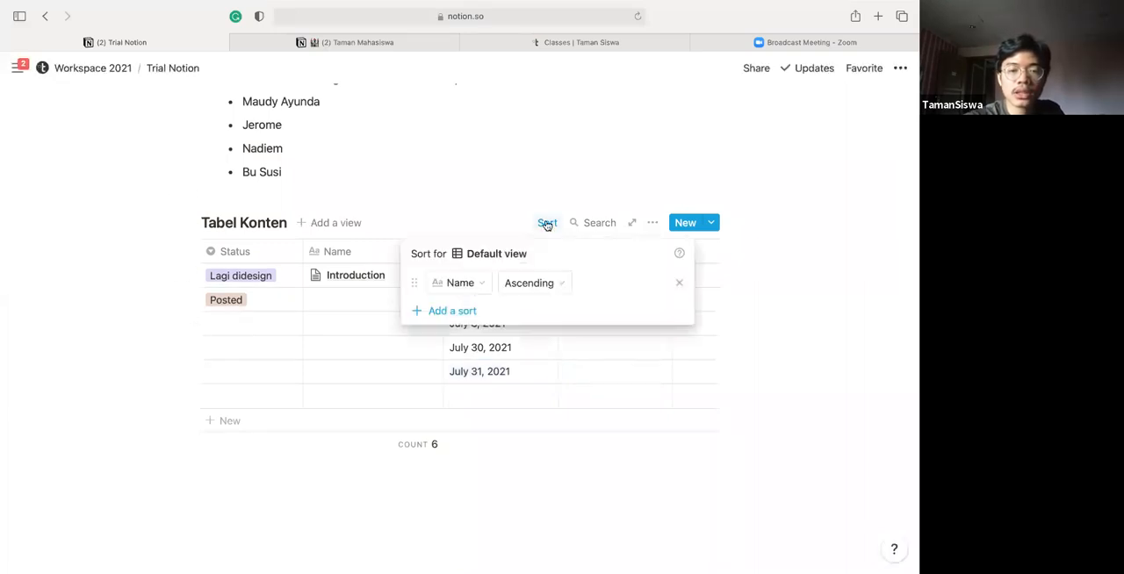
{"action": "left_click", "coordinate": [468, 284]}
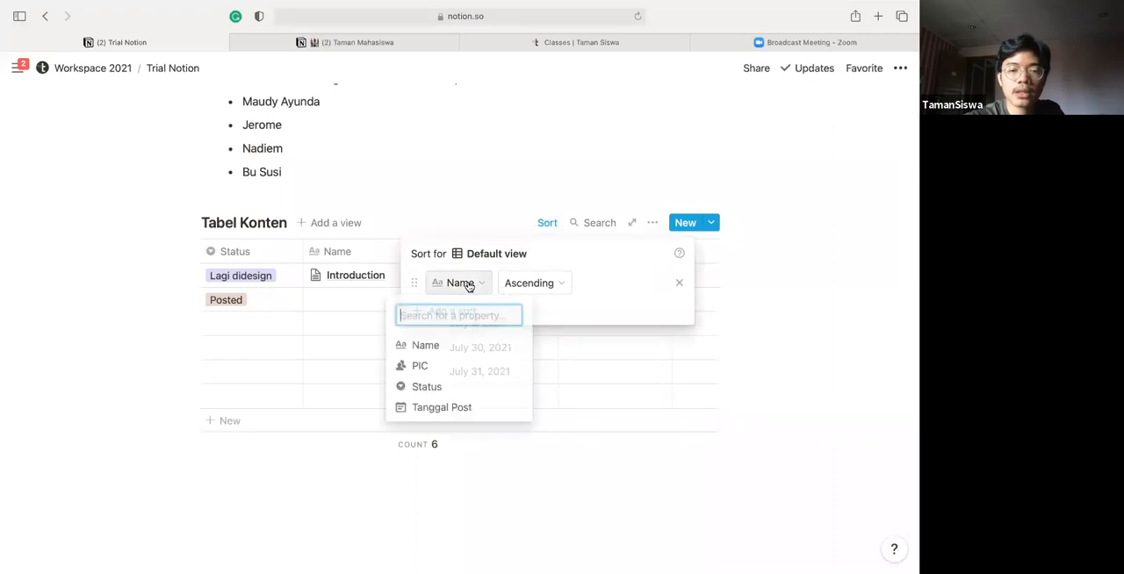
{"action": "left_click", "coordinate": [456, 406]}
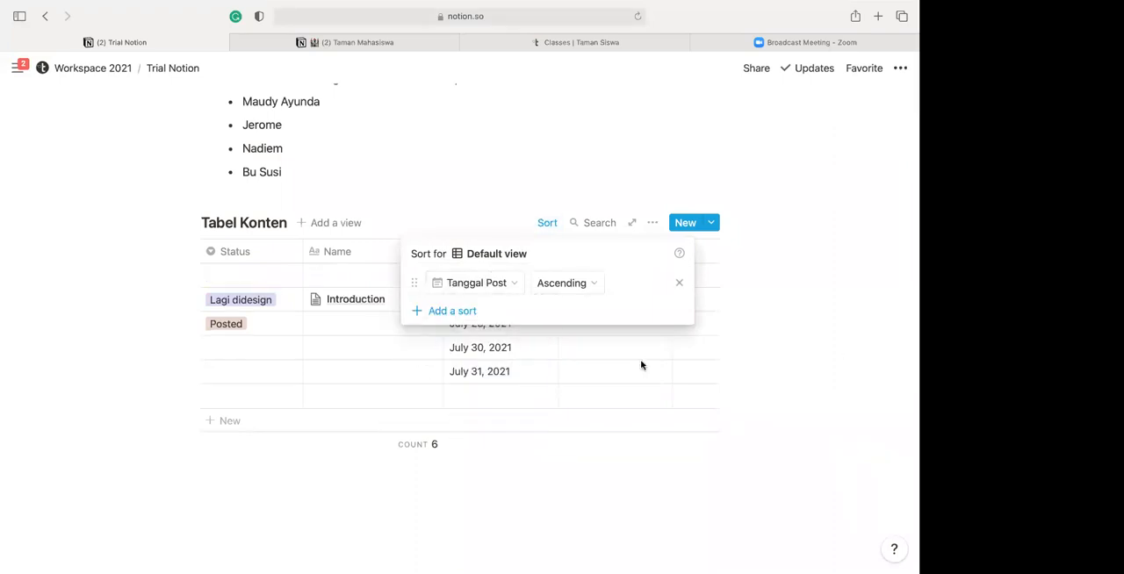
{"action": "left_click", "coordinate": [482, 437]}
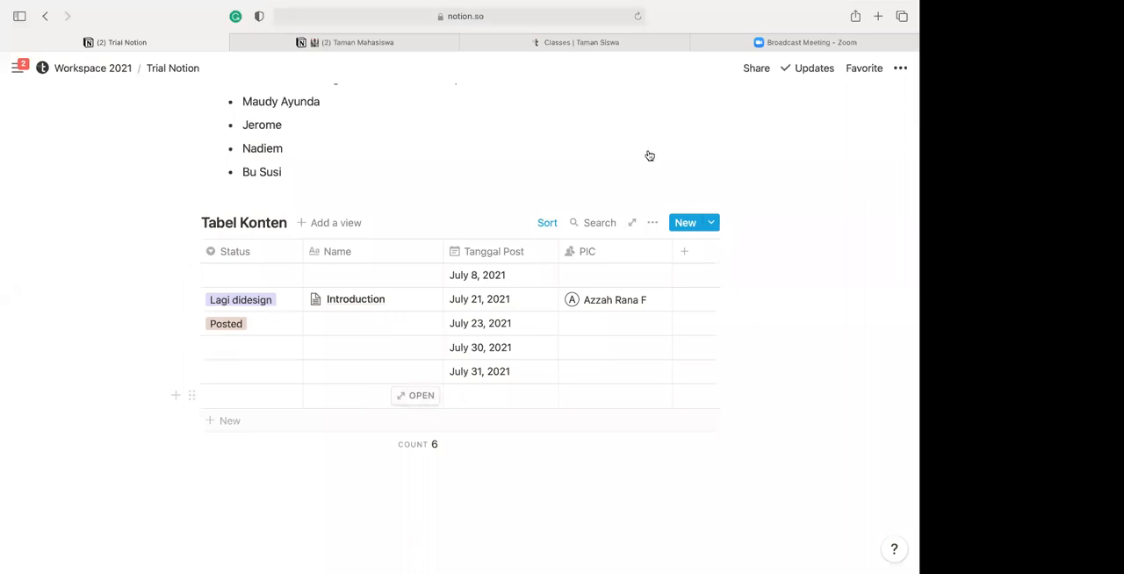
Set the Status of the July 8 row to "Lagi ditulis" and of the July 30 row to "Posted"
{"action": "left_click", "coordinate": [253, 272]}
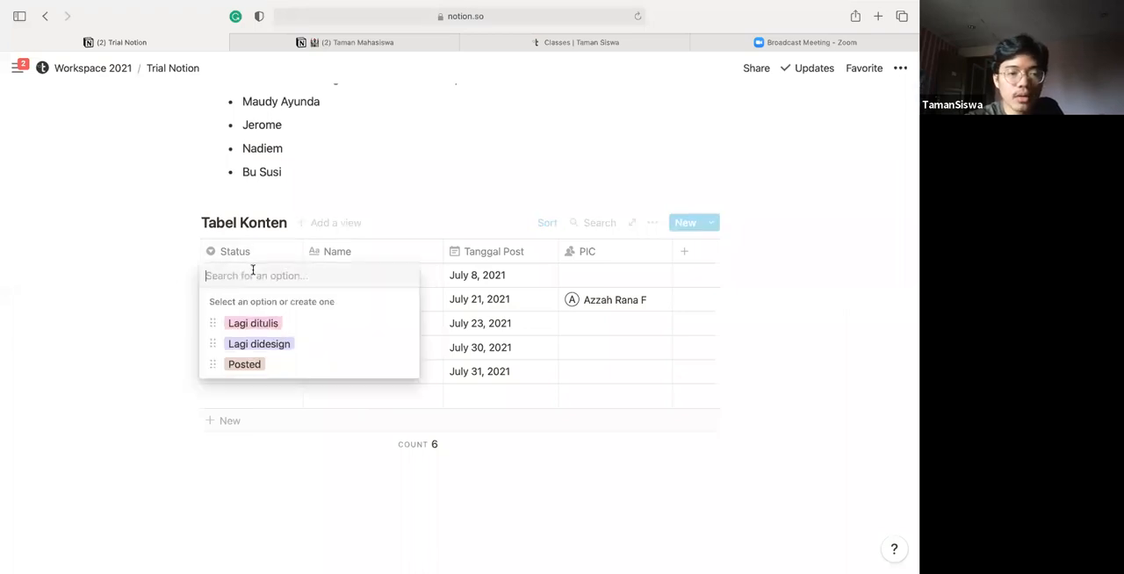
{"action": "left_click", "coordinate": [250, 324]}
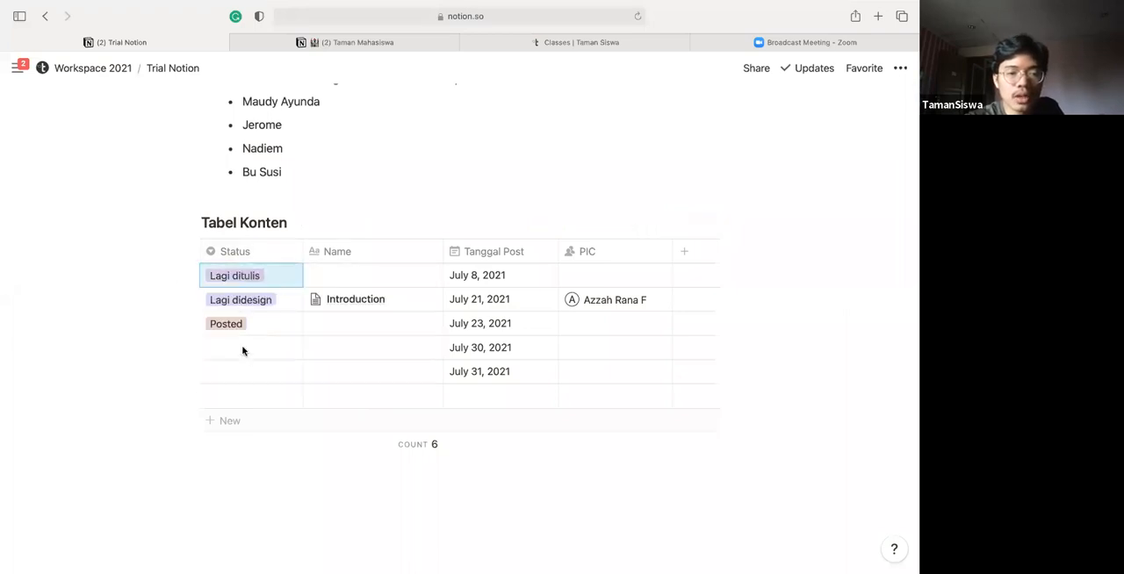
{"action": "left_click", "coordinate": [241, 348]}
{"action": "left_click", "coordinate": [244, 435]}
{"action": "key", "text": "Escape"}
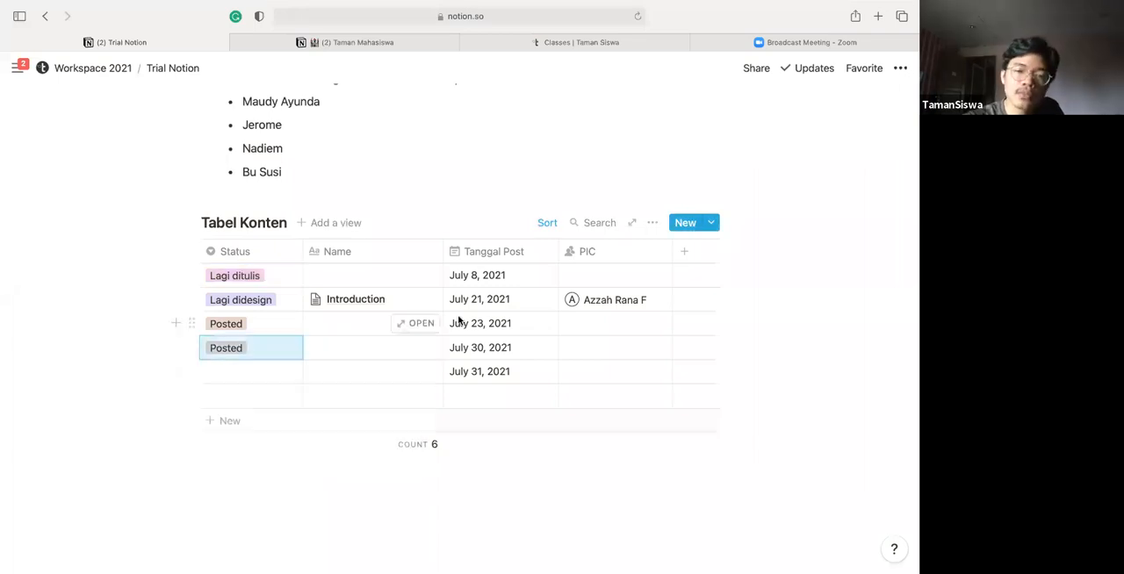
{"action": "left_click", "coordinate": [426, 323]}
{"action": "key", "text": "Escape"}
Examine the inline, database, media and embed block types on the empty line below the table, and clear the command text
{"action": "scroll", "coordinate": [357, 366], "scroll_direction": "down", "scroll_amount": 2}
{"action": "left_click", "coordinate": [327, 402]}
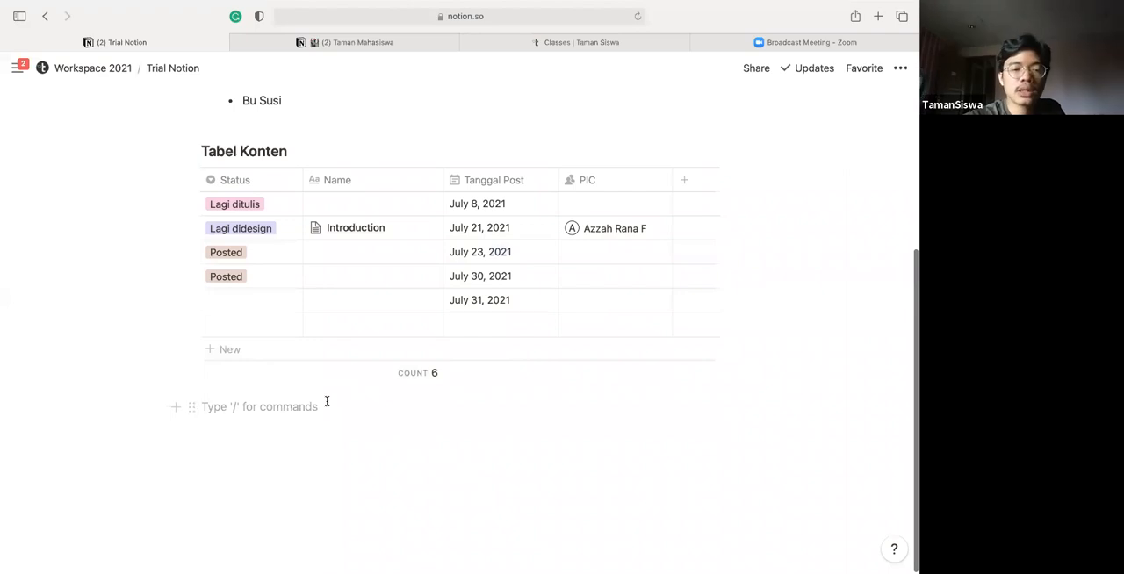
{"action": "scroll", "coordinate": [326, 401], "scroll_direction": "down", "scroll_amount": 1}
{"action": "scroll", "coordinate": [326, 401], "scroll_direction": "up", "scroll_amount": 1}
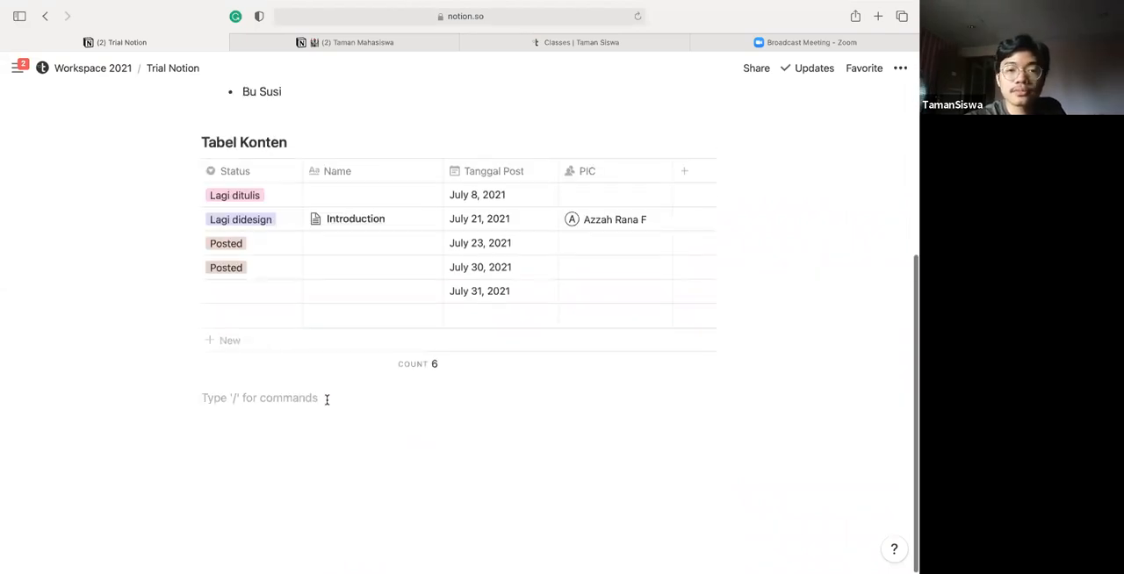
{"action": "type", "text": "/"}
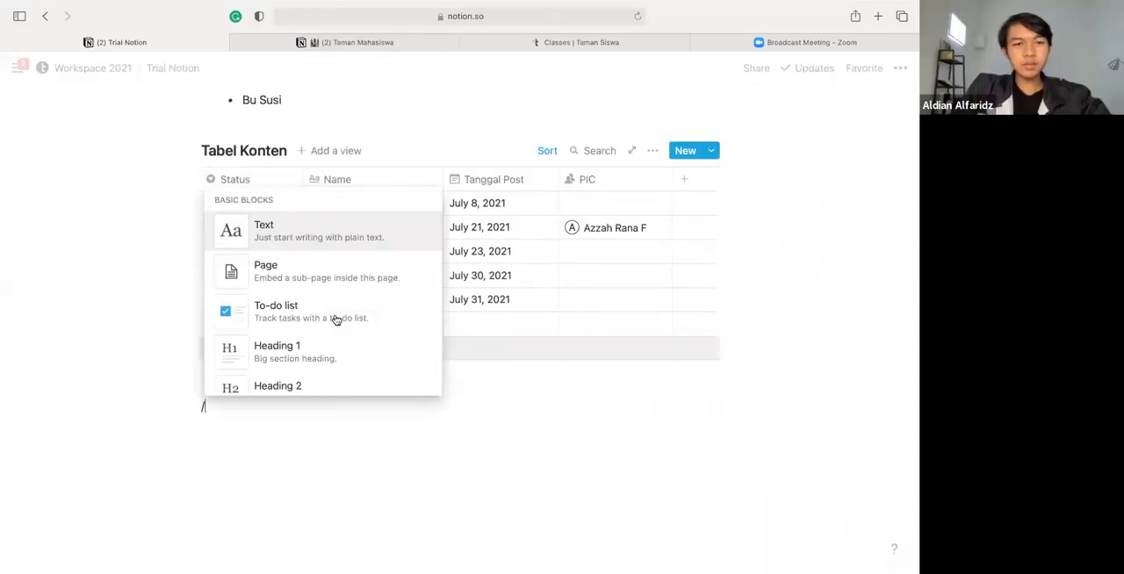
{"action": "scroll", "coordinate": [336, 320], "scroll_direction": "down", "scroll_amount": 5}
{"action": "scroll", "coordinate": [337, 320], "scroll_direction": "down", "scroll_amount": 2}
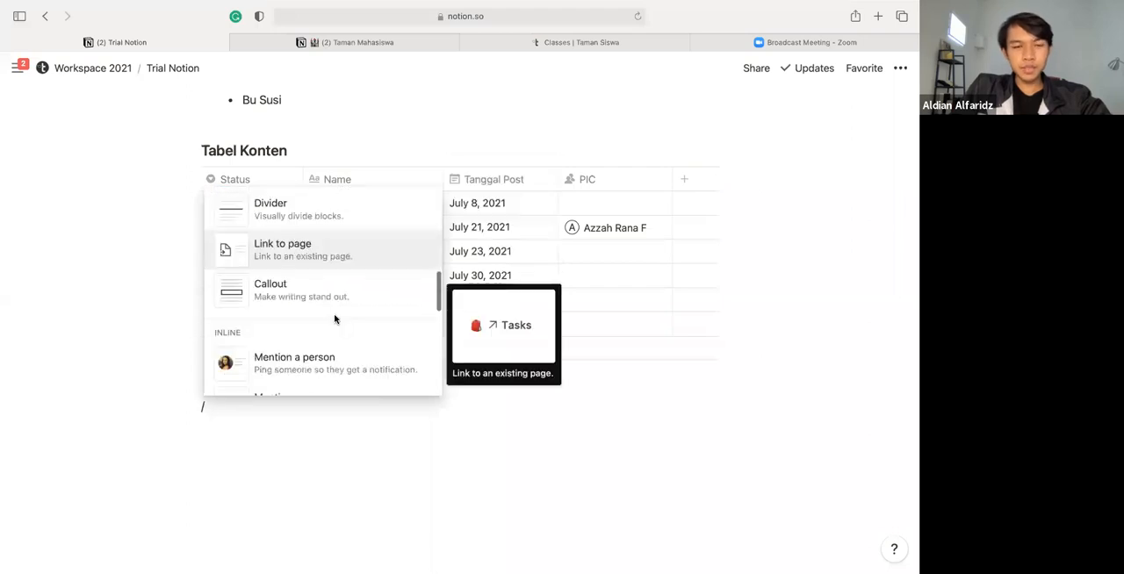
{"action": "scroll", "coordinate": [336, 320], "scroll_direction": "down", "scroll_amount": 1}
{"action": "scroll", "coordinate": [337, 320], "scroll_direction": "down", "scroll_amount": 2}
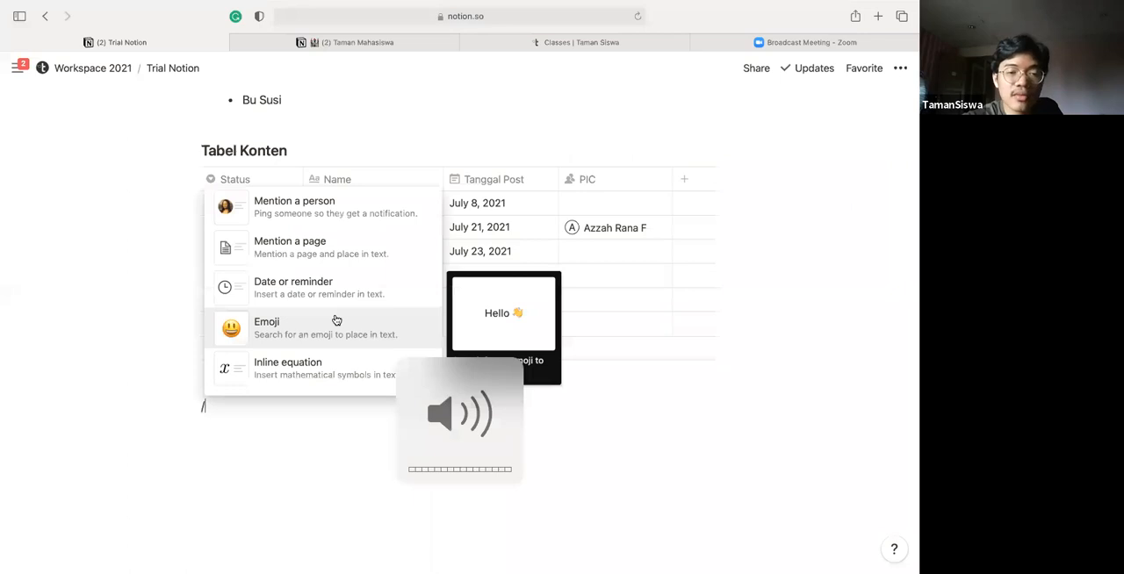
{"action": "scroll", "coordinate": [337, 320], "scroll_direction": "down", "scroll_amount": 2}
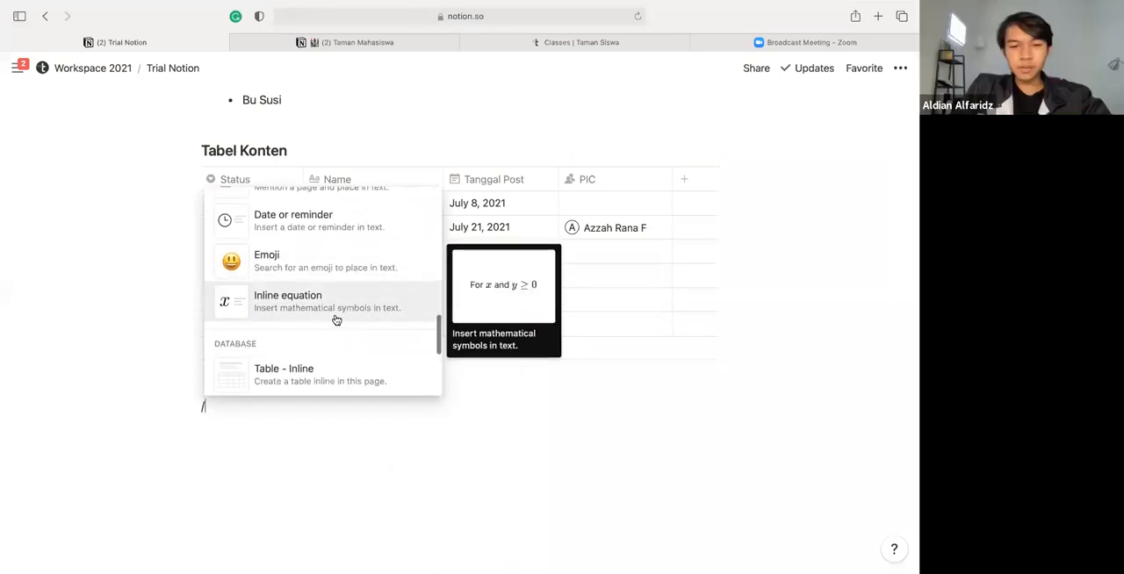
{"action": "scroll", "coordinate": [336, 320], "scroll_direction": "down", "scroll_amount": 1}
{"action": "scroll", "coordinate": [316, 369], "scroll_direction": "down", "scroll_amount": 4}
{"action": "scroll", "coordinate": [318, 370], "scroll_direction": "down", "scroll_amount": 8}
{"action": "scroll", "coordinate": [318, 369], "scroll_direction": "down", "scroll_amount": 3}
{"action": "scroll", "coordinate": [316, 369], "scroll_direction": "down", "scroll_amount": 1}
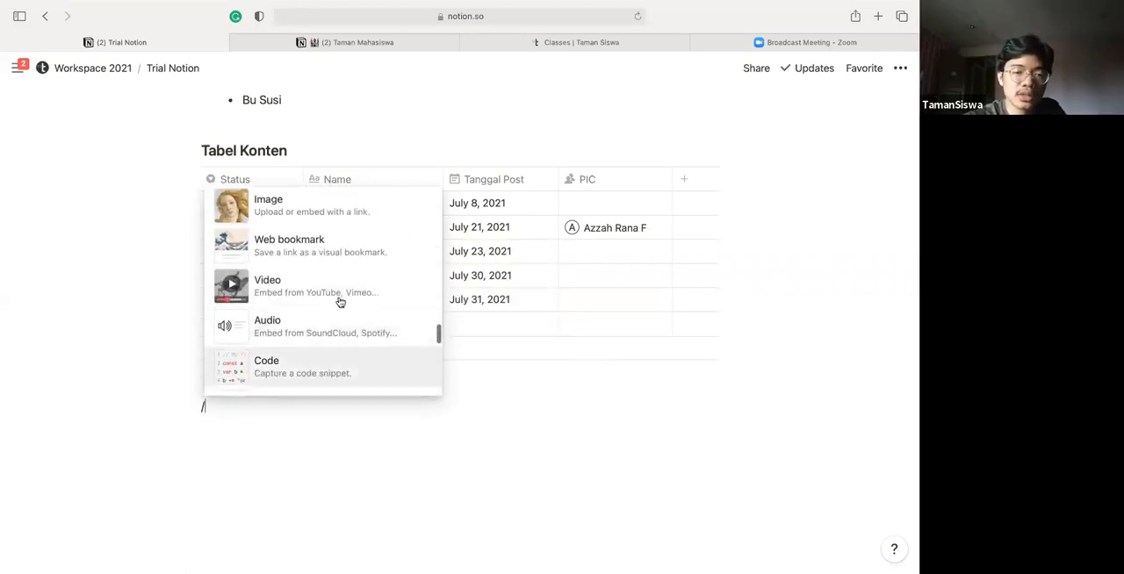
{"action": "scroll", "coordinate": [339, 300], "scroll_direction": "down", "scroll_amount": 5}
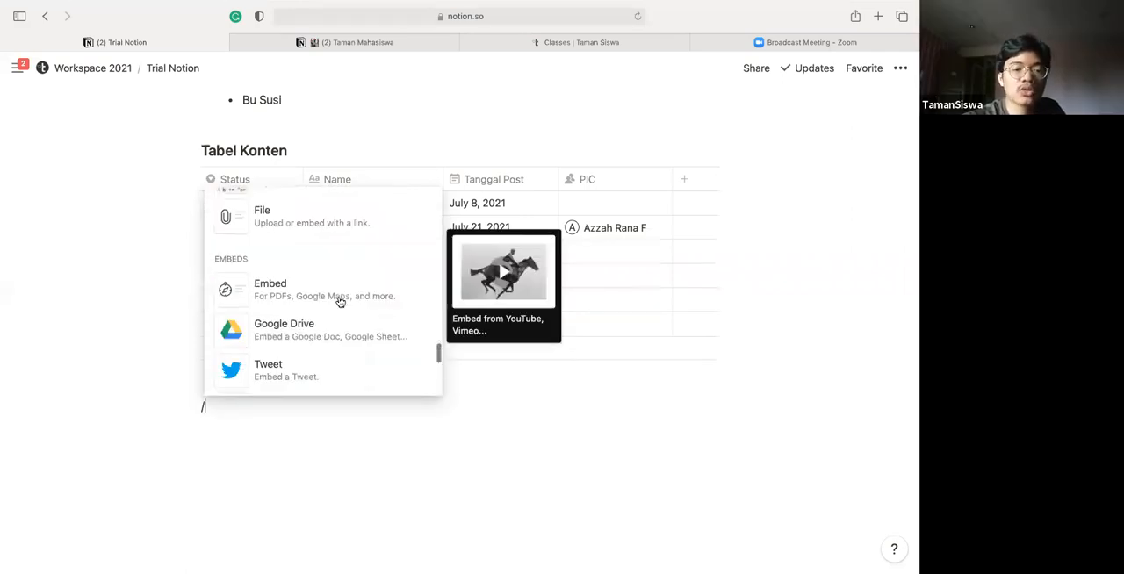
{"action": "left_click", "coordinate": [295, 484]}
{"action": "key", "text": "BackSpace"}
{"action": "key", "text": "BackSpace"}
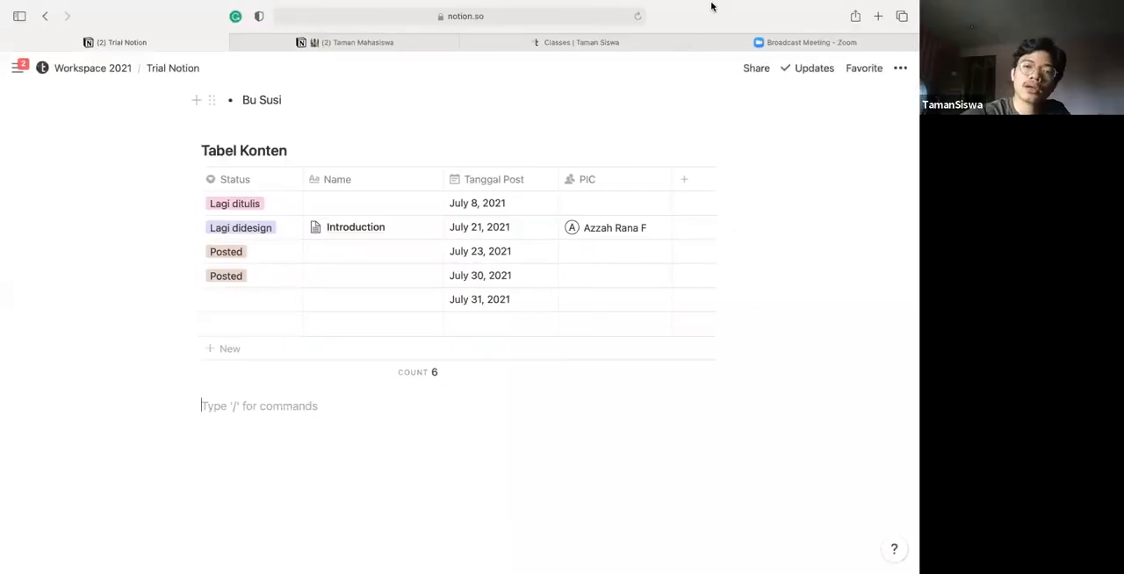
Load youtube.com in a new browser tab and return to the Trial Notion page
{"action": "key", "text": "super+t"}
{"action": "type", "text": "y"}
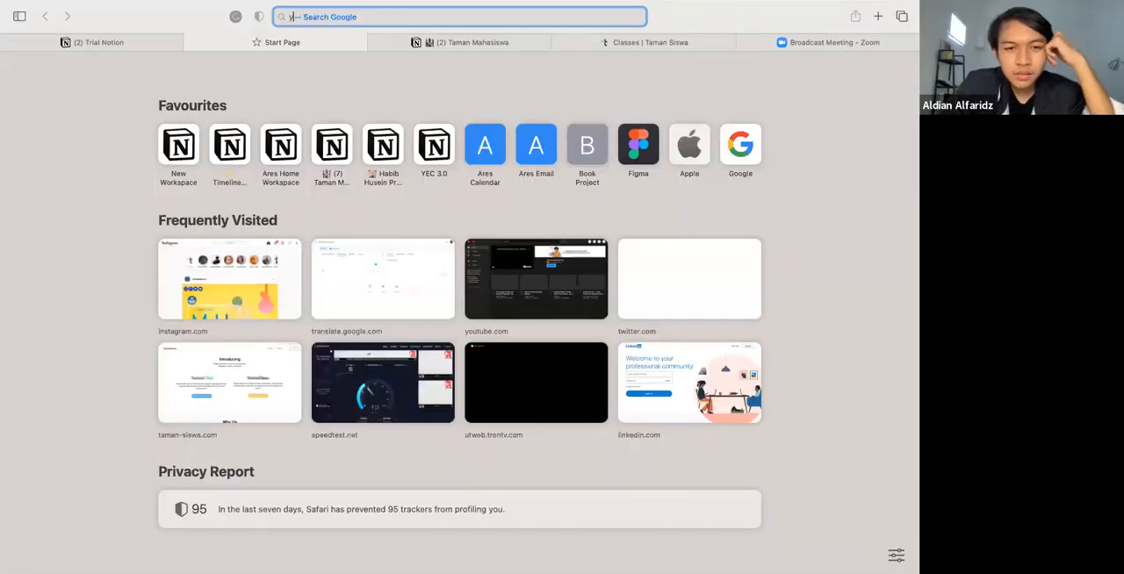
{"action": "key", "text": "Return"}
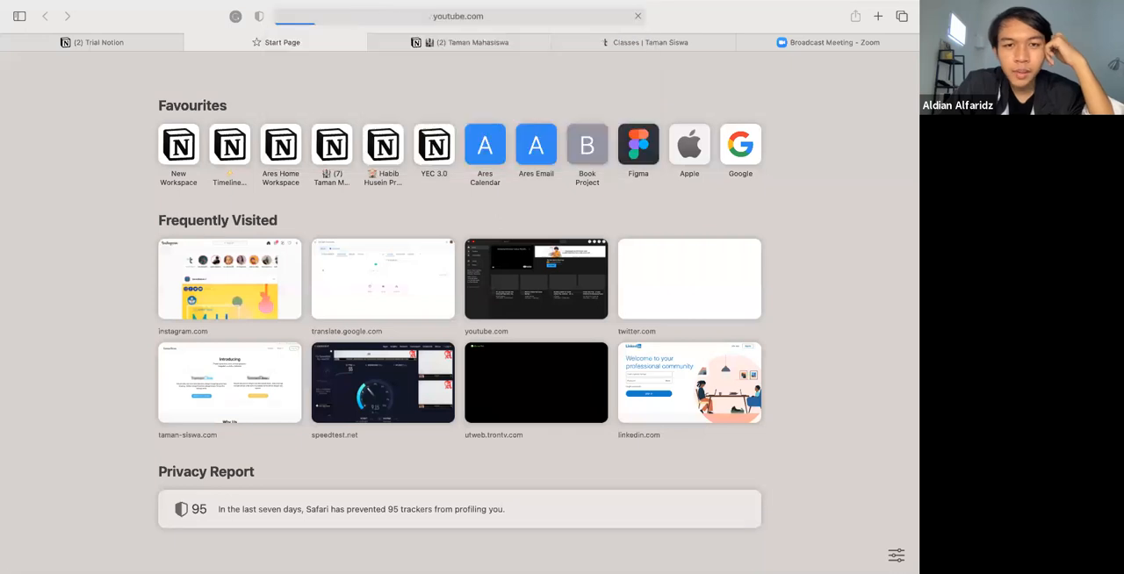
{"action": "key", "text": "ctrl+shift+Tab"}
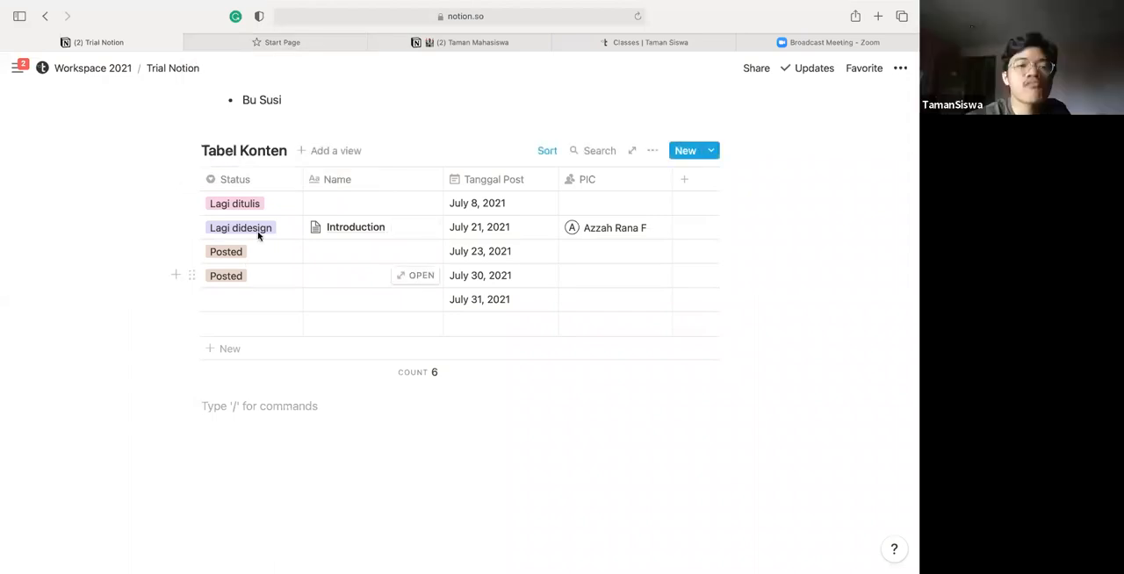
{"action": "scroll", "coordinate": [258, 233], "scroll_direction": "up", "scroll_amount": 5}
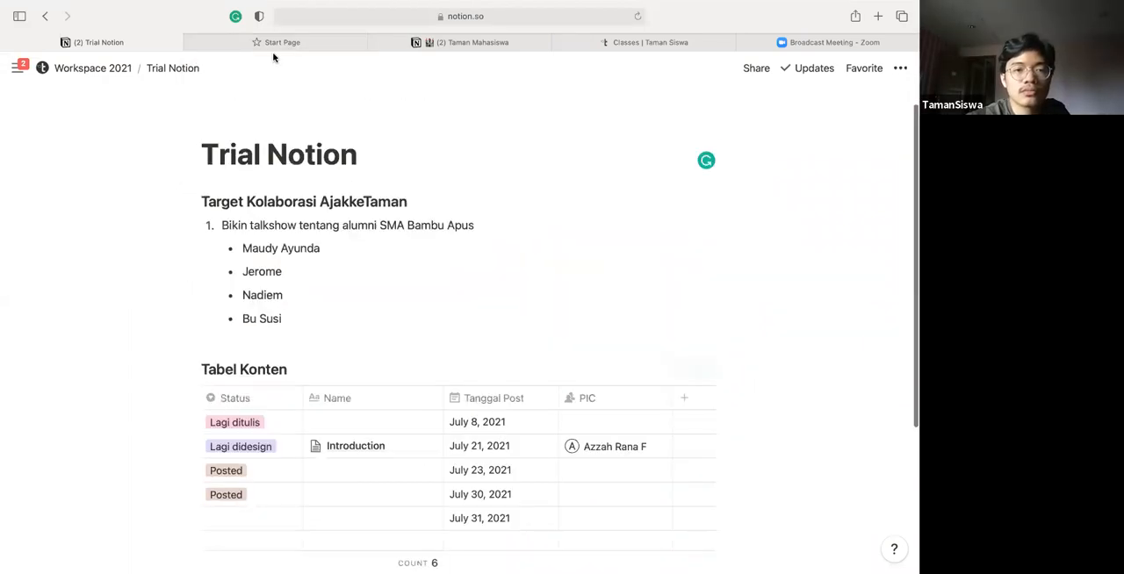
Switch to YouTube, search for the guest speaker's channel by name, and browse down to the channel's latest videos
{"action": "left_click", "coordinate": [275, 43]}
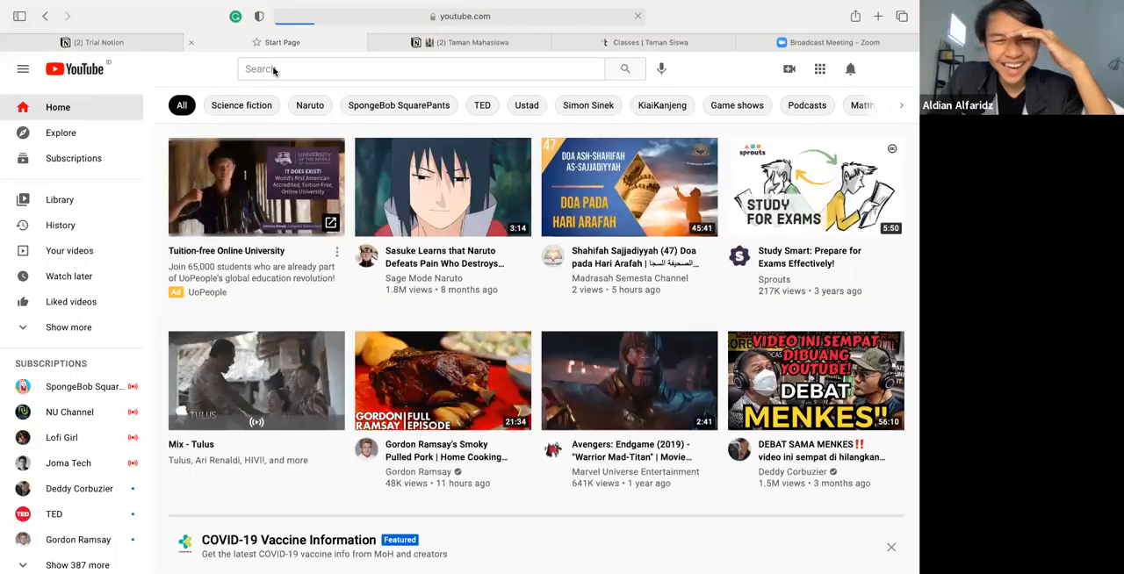
{"action": "left_click", "coordinate": [289, 67]}
{"action": "type", "text": "aldian"}
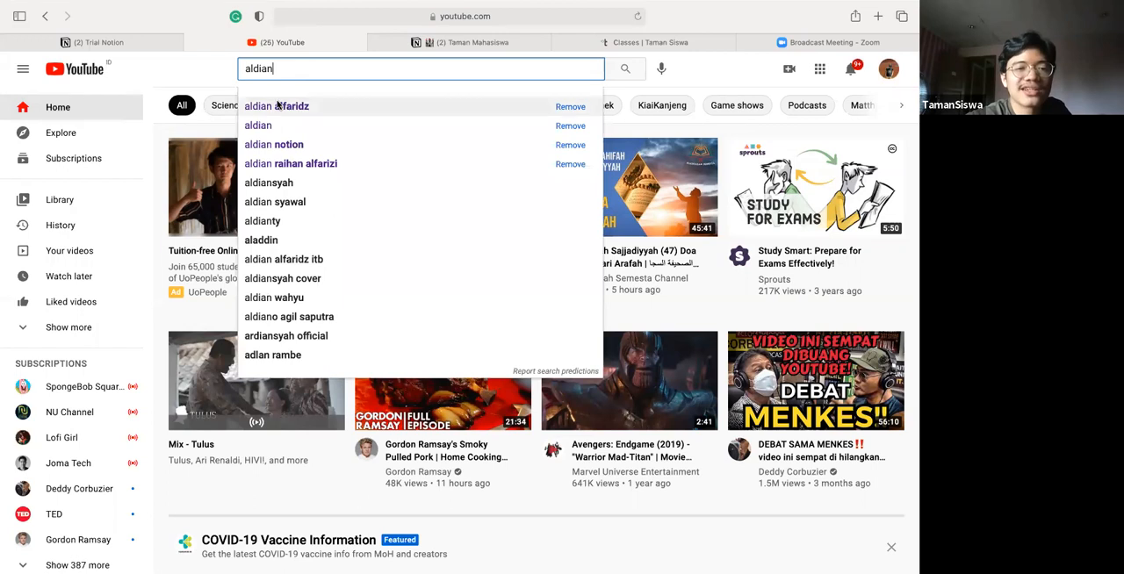
{"action": "left_click", "coordinate": [277, 106]}
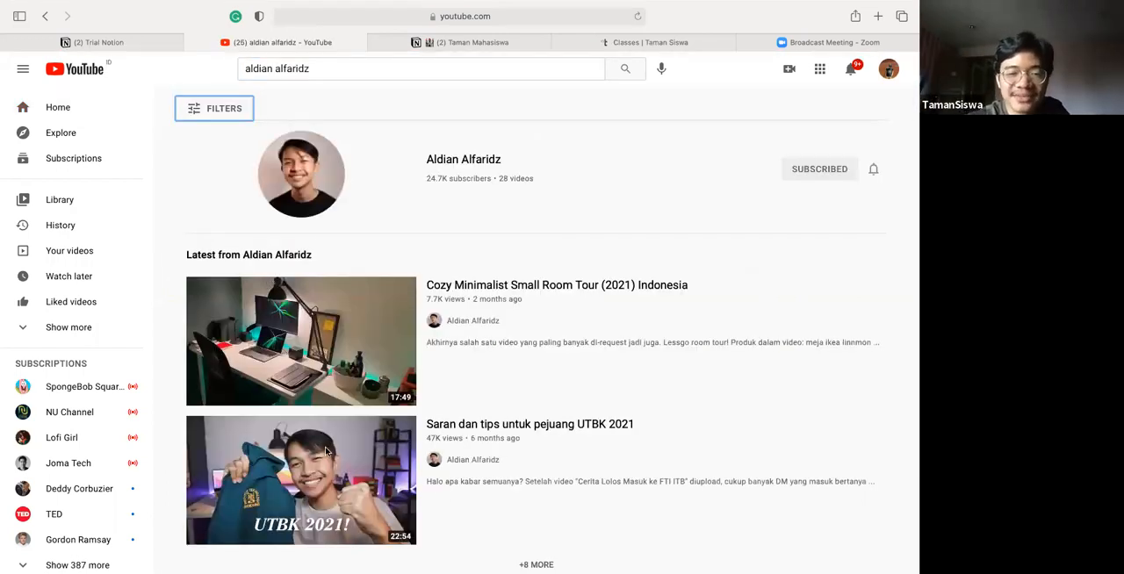
{"action": "scroll", "coordinate": [887, 395], "scroll_direction": "down", "scroll_amount": 1}
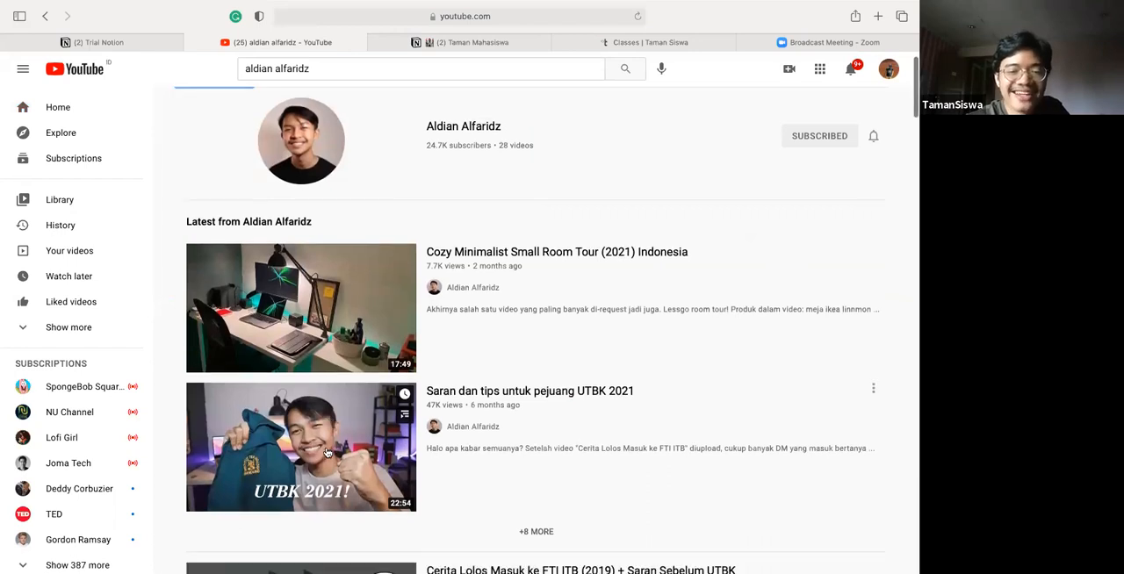
{"action": "scroll", "coordinate": [621, 308], "scroll_direction": "down", "scroll_amount": 4}
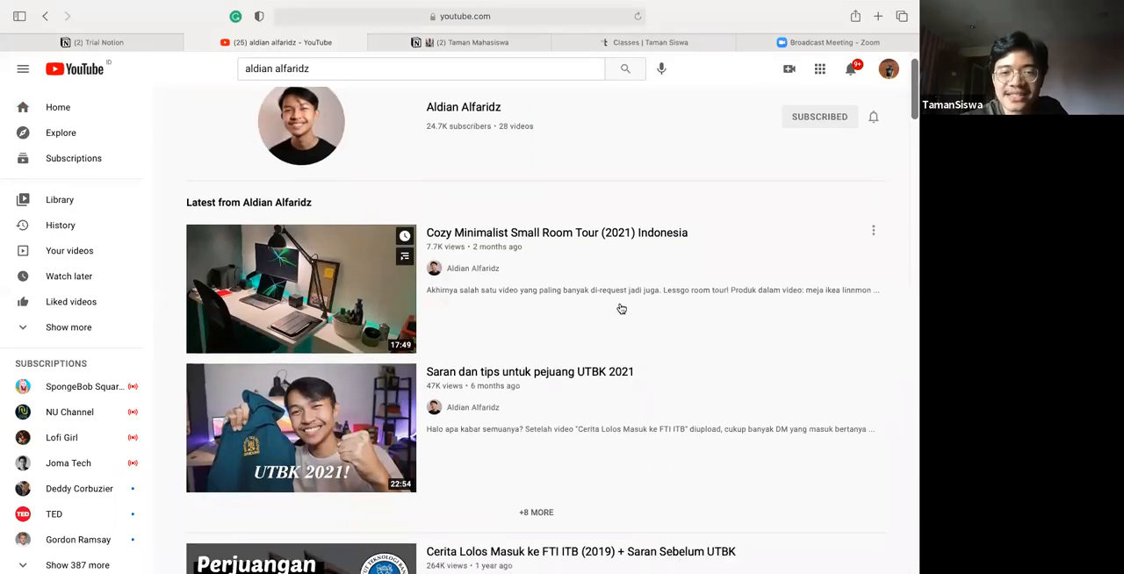
{"action": "scroll", "coordinate": [621, 308], "scroll_direction": "down", "scroll_amount": 1}
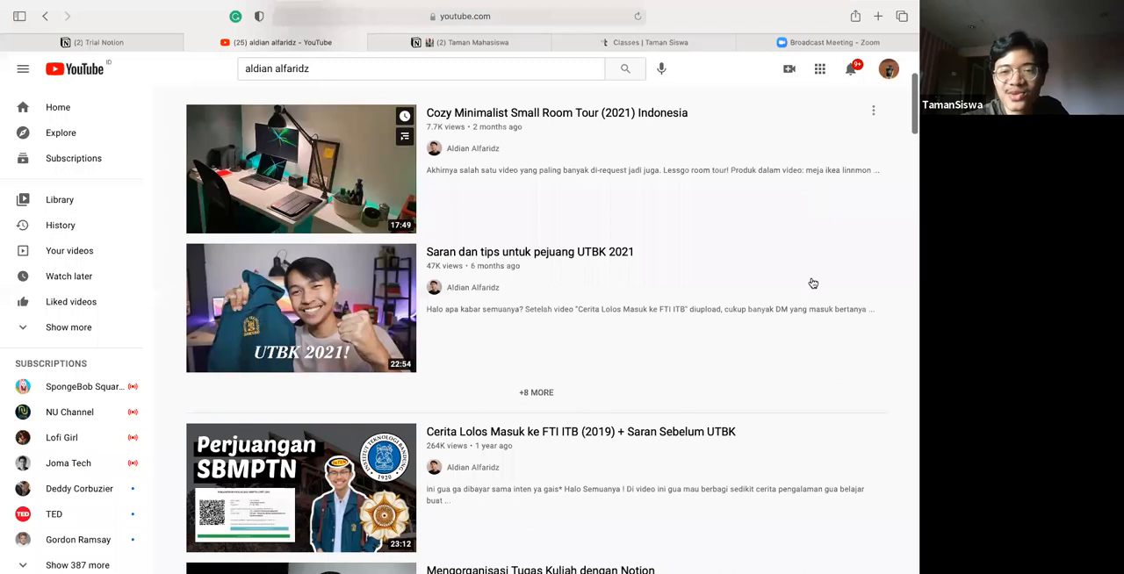
{"action": "left_click", "coordinate": [872, 112]}
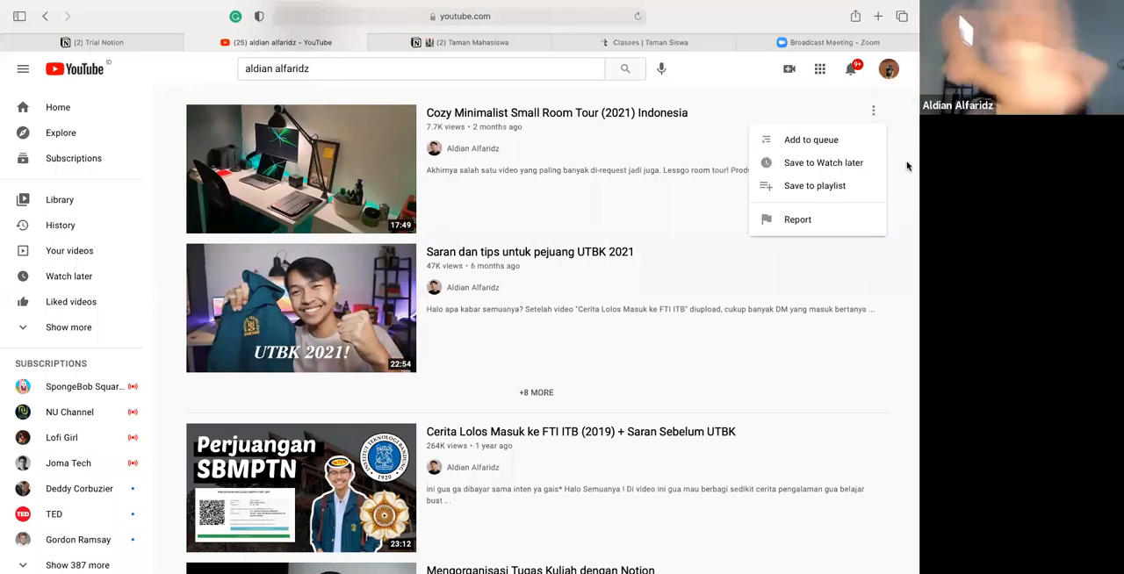
{"action": "left_click", "coordinate": [590, 130]}
{"action": "right_click", "coordinate": [590, 128]}
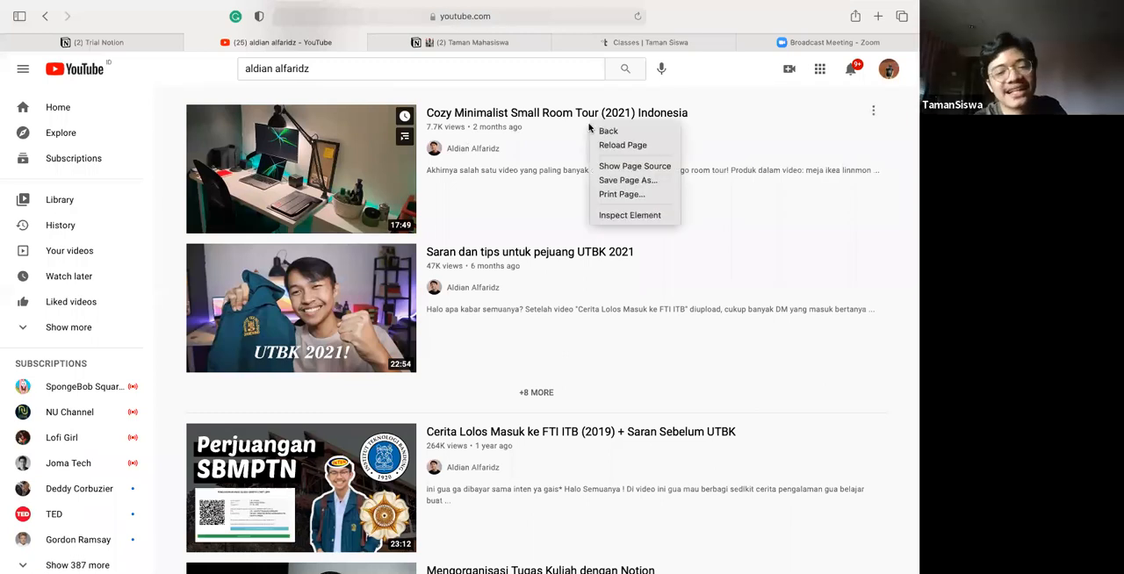
{"action": "left_click", "coordinate": [589, 195]}
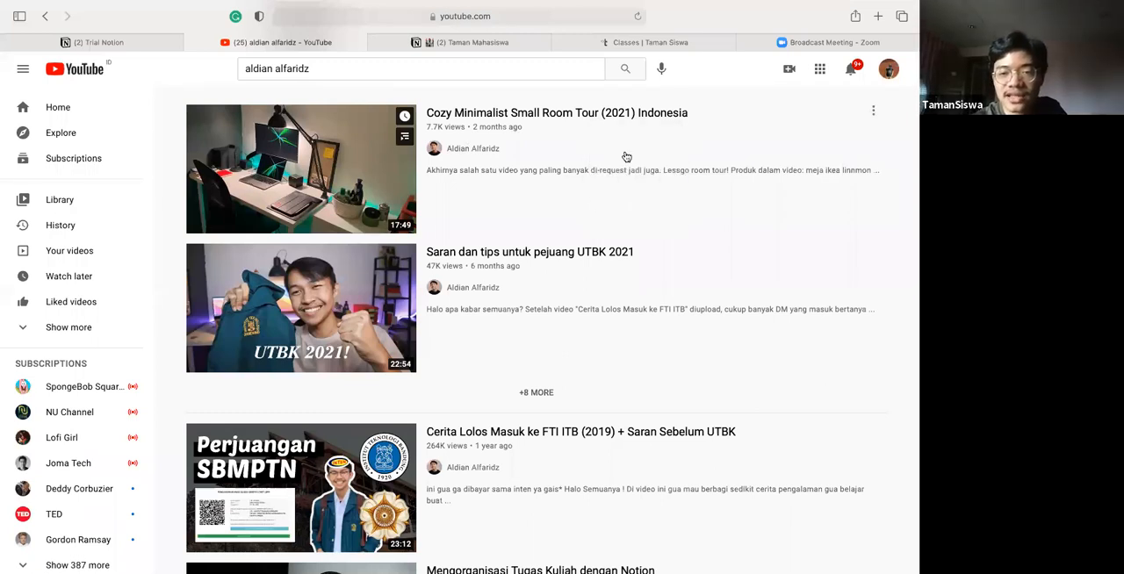
Copy the link of the video "Cozy Minimalist Small Room Tour (2021) Indonesia"
{"action": "right_click", "coordinate": [608, 110]}
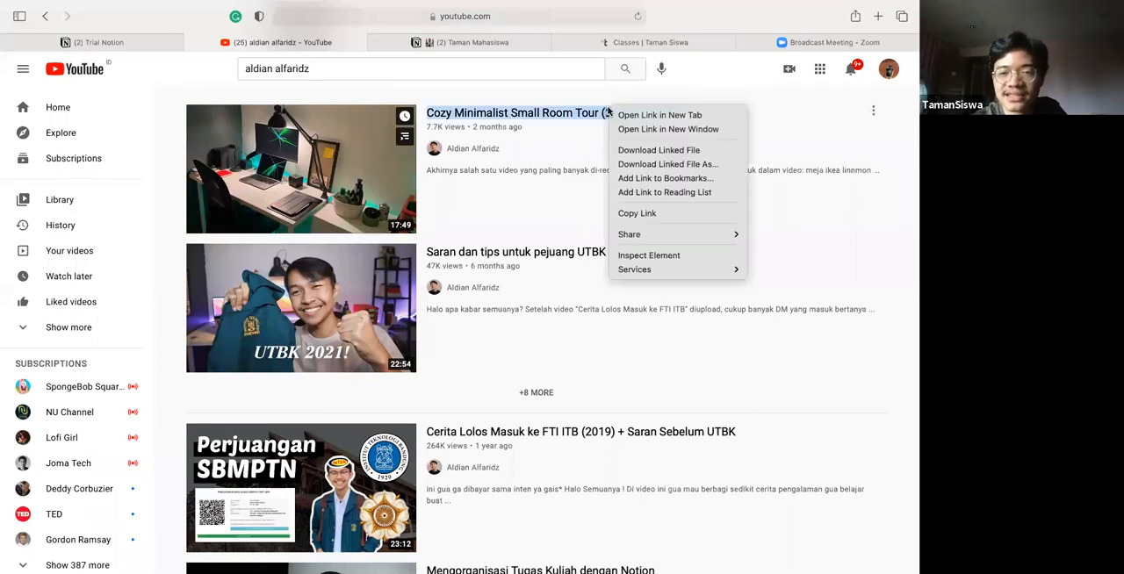
{"action": "left_click", "coordinate": [637, 212]}
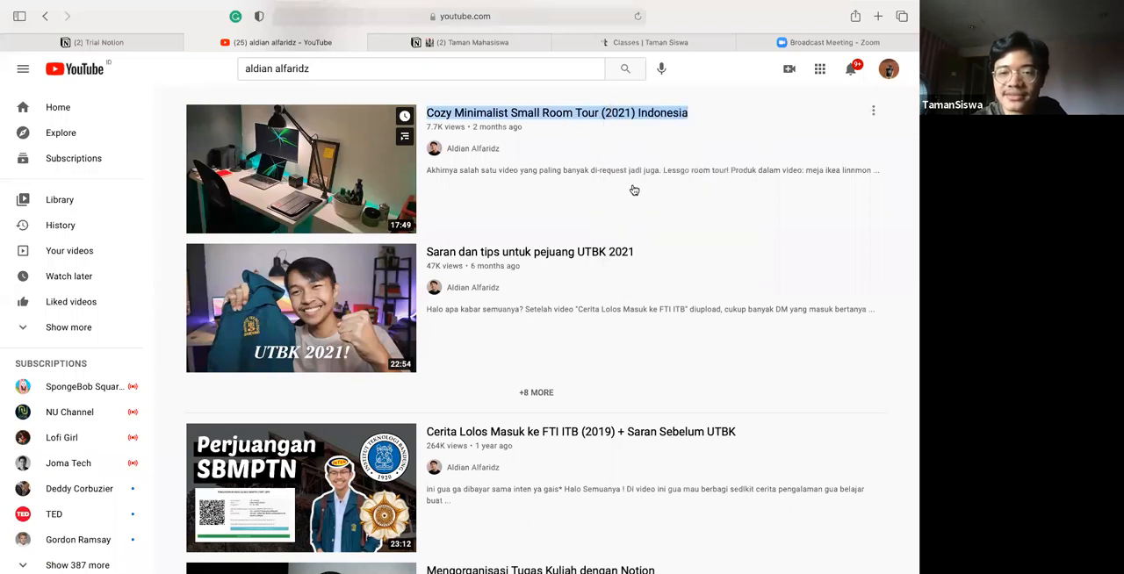
{"action": "right_click", "coordinate": [623, 119]}
{"action": "left_click", "coordinate": [615, 132]}
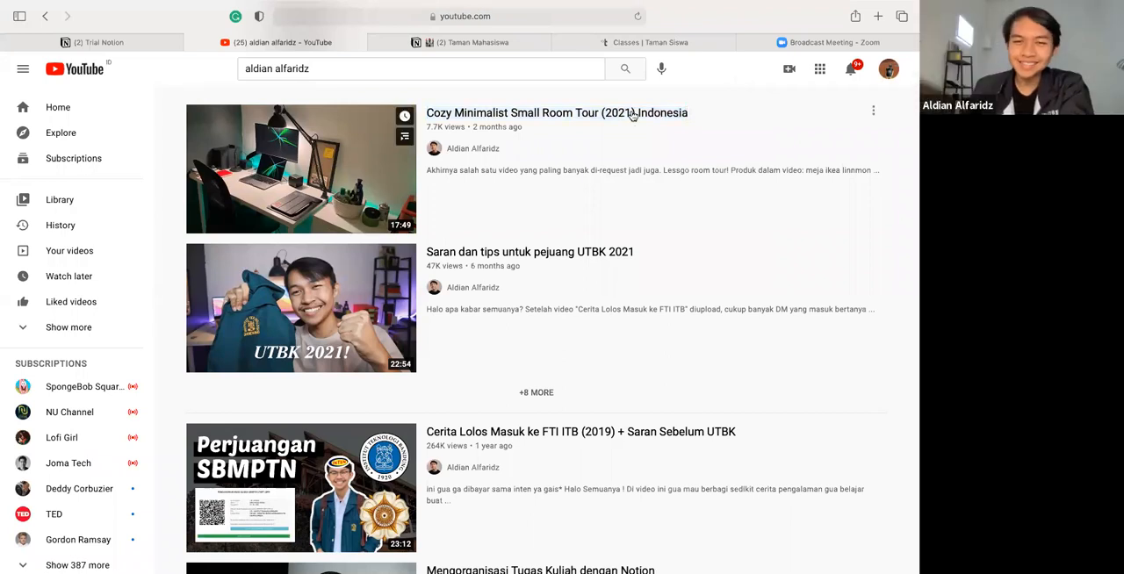
{"action": "right_click", "coordinate": [627, 111]}
{"action": "left_click", "coordinate": [617, 115]}
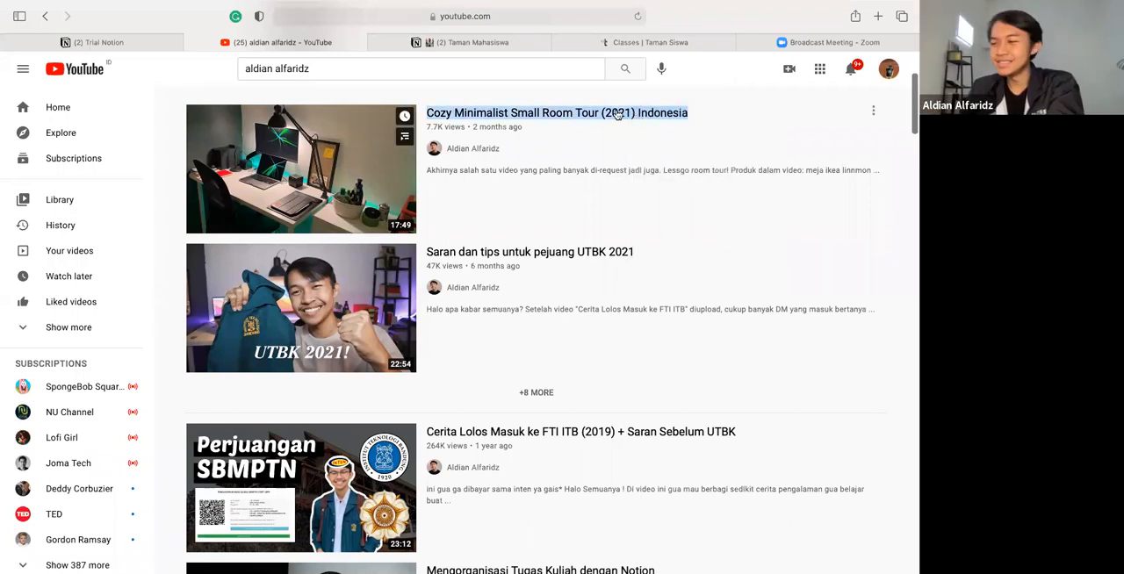
{"action": "right_click", "coordinate": [619, 112]}
{"action": "left_click", "coordinate": [631, 215]}
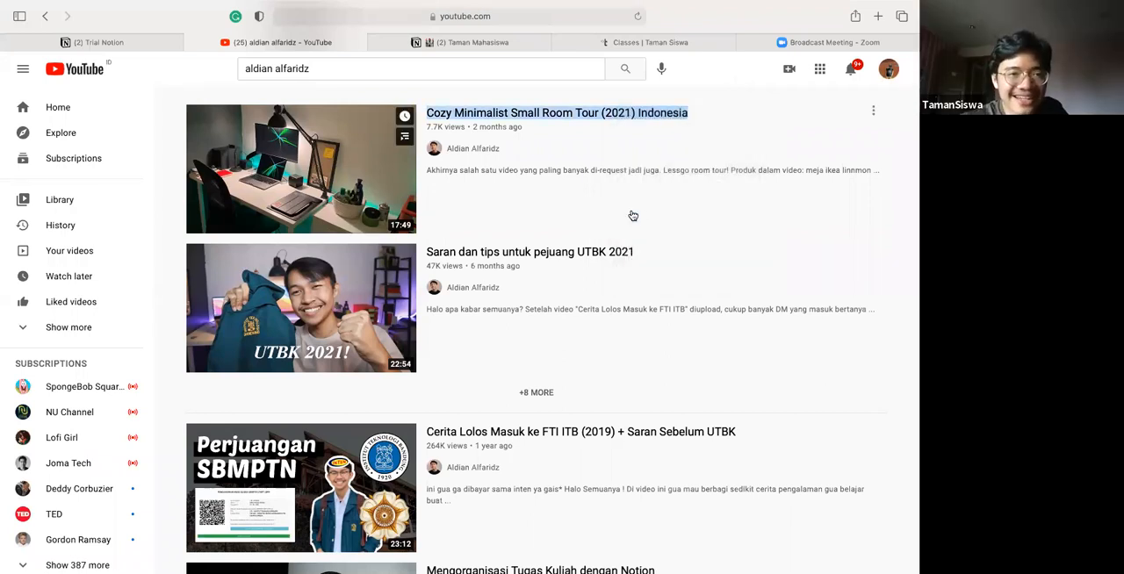
Return to the Trial Notion page and embed the copied YouTube video on the empty line below the Tabel Konten table
{"action": "left_click", "coordinate": [99, 42]}
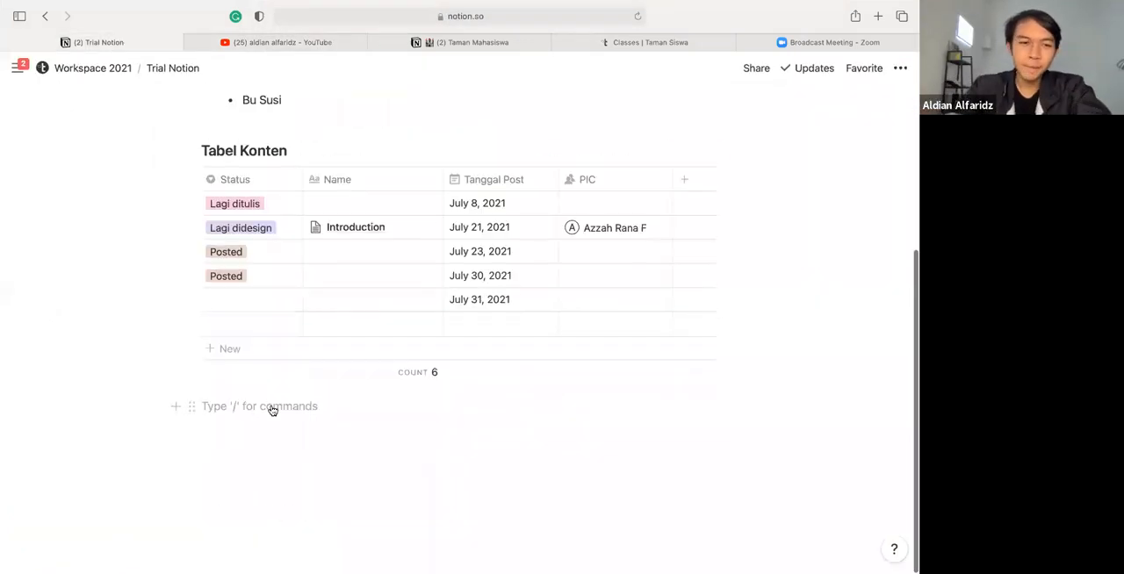
{"action": "key", "text": "super+v"}
{"action": "left_click", "coordinate": [499, 451]}
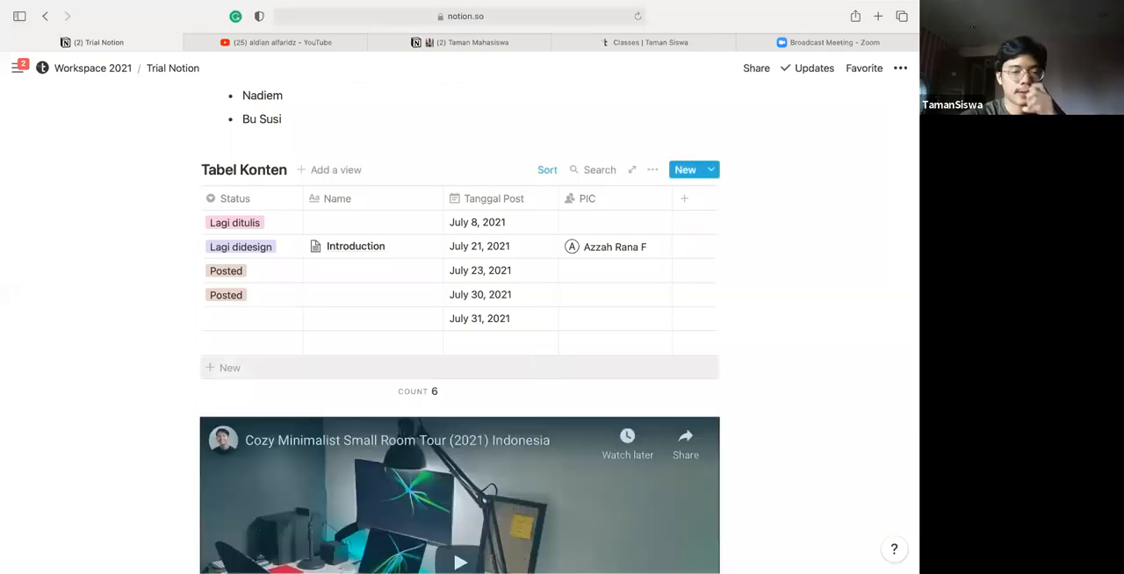
{"action": "scroll", "coordinate": [543, 362], "scroll_direction": "down", "scroll_amount": 4}
{"action": "scroll", "coordinate": [464, 430], "scroll_direction": "down", "scroll_amount": 3}
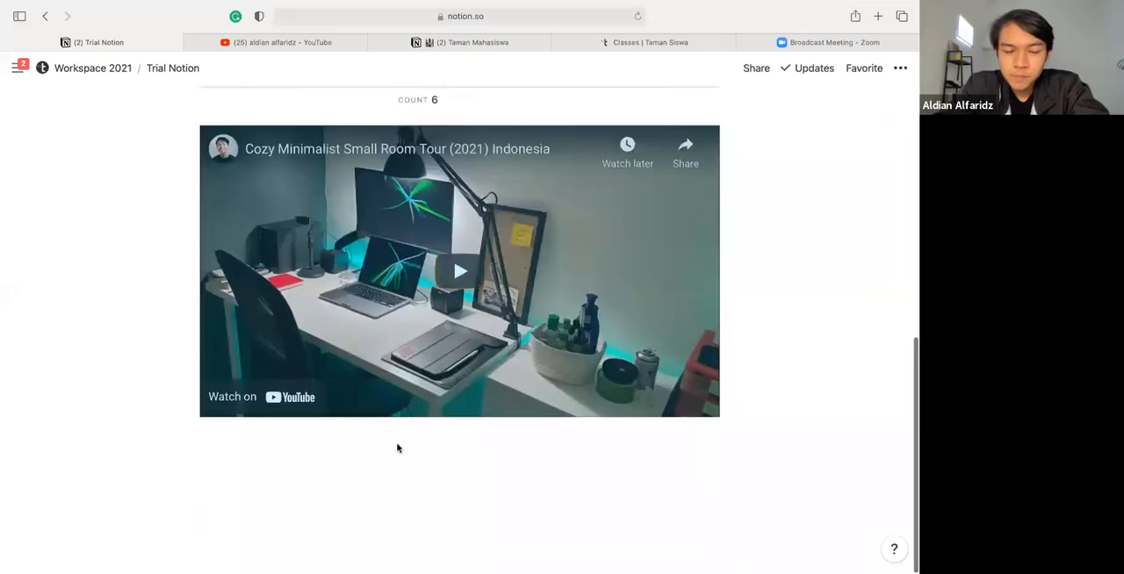
Write "Notes:" with a numbered item below the embedded video, and delete both lines
{"action": "left_click", "coordinate": [396, 446]}
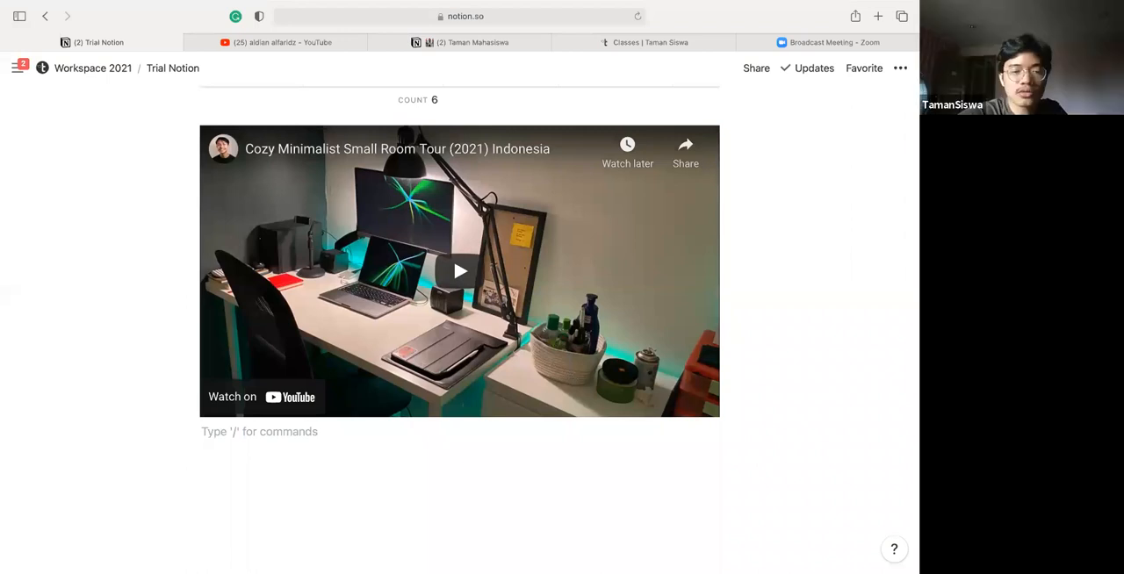
{"action": "type", "text": "Notes:"}
{"action": "key", "text": "Return"}
{"action": "type", "text": "1. Kak Aldian"}
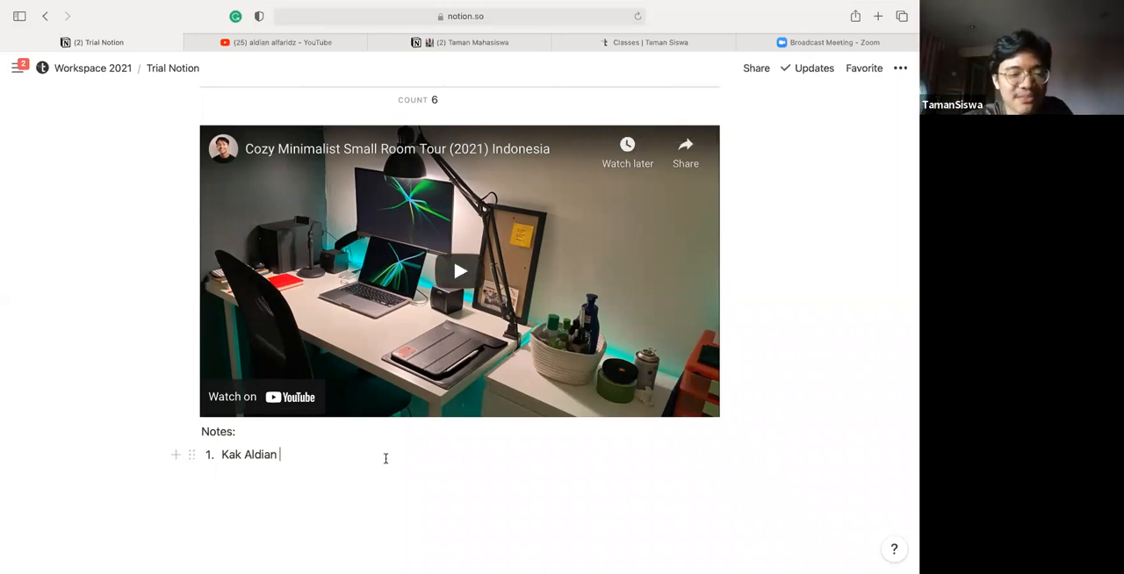
{"action": "left_click_drag", "start_coordinate": [395, 431], "coordinate": [333, 466]}
{"action": "key", "text": "BackSpace"}
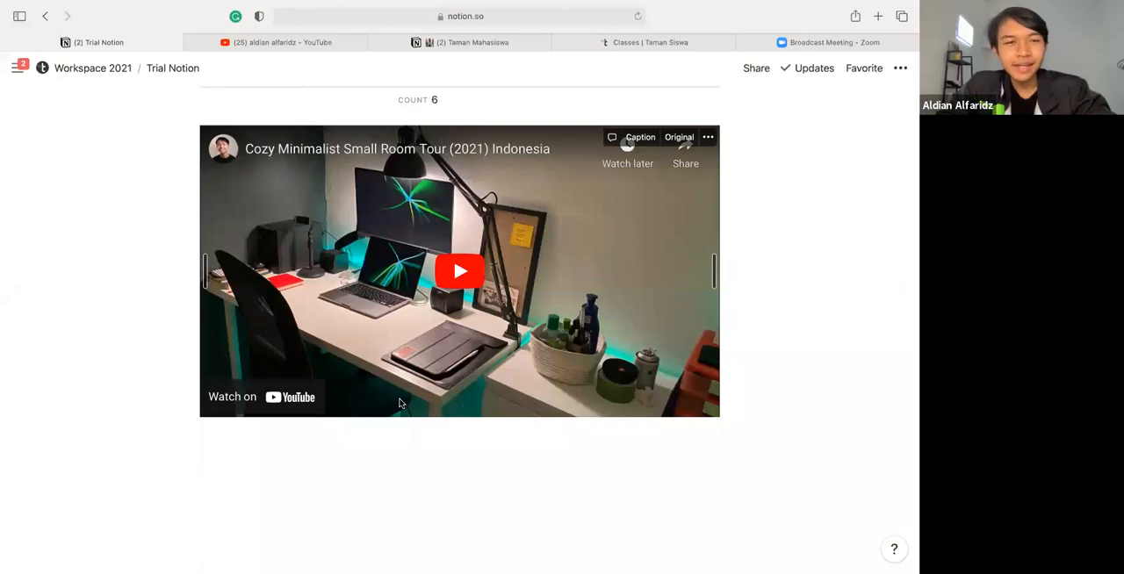
{"action": "scroll", "coordinate": [399, 403], "scroll_direction": "up", "scroll_amount": 3}
{"action": "scroll", "coordinate": [400, 403], "scroll_direction": "down", "scroll_amount": 2}
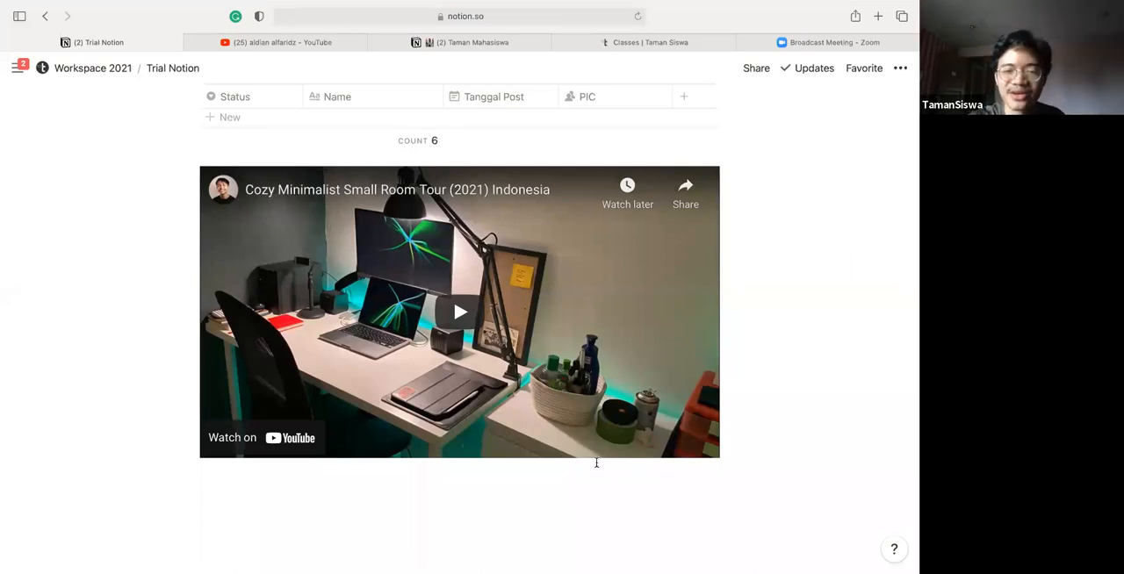
{"action": "scroll", "coordinate": [596, 463], "scroll_direction": "up", "scroll_amount": 5}
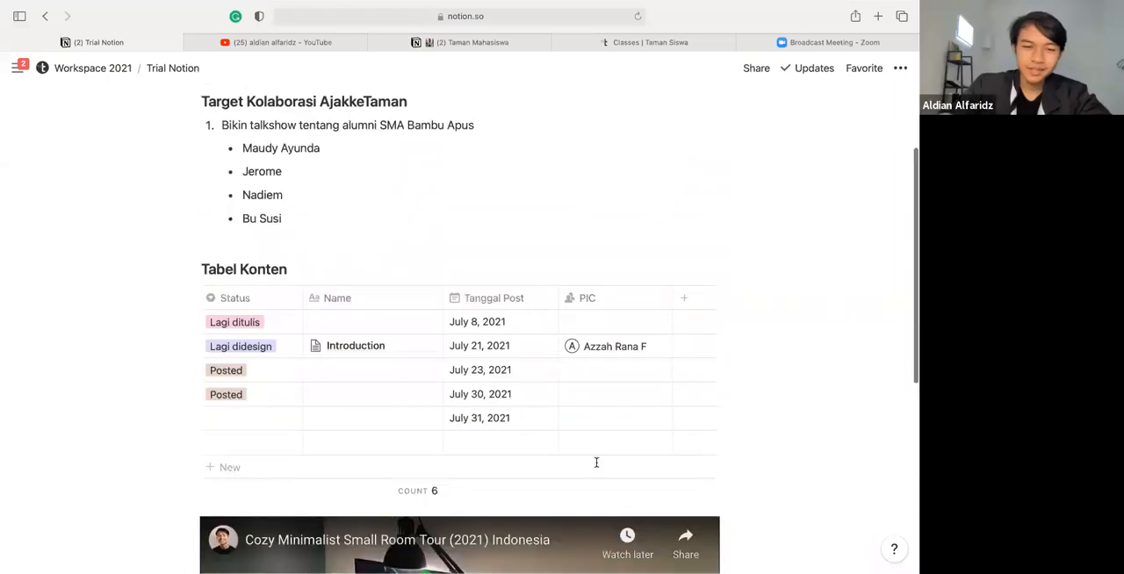
{"action": "scroll", "coordinate": [512, 509], "scroll_direction": "down", "scroll_amount": 5}
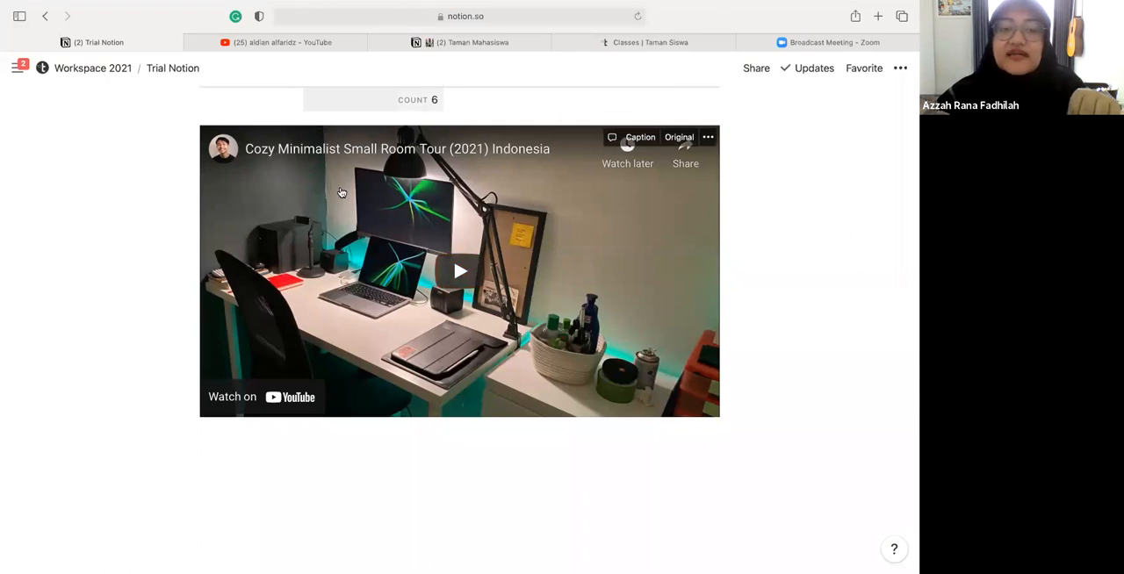
{"action": "scroll", "coordinate": [340, 189], "scroll_direction": "up", "scroll_amount": 5}
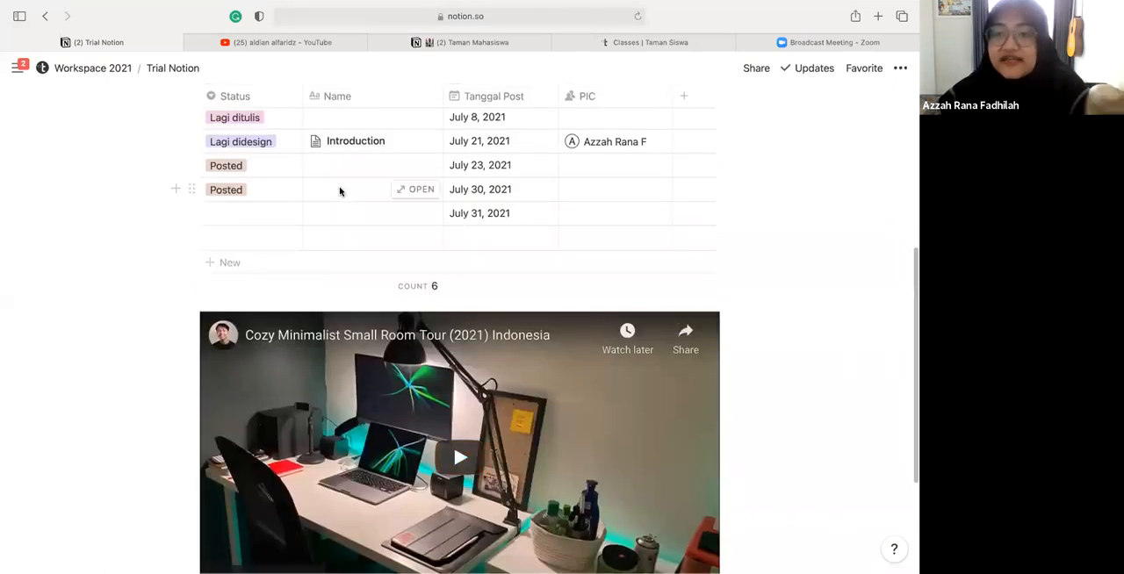
{"action": "scroll", "coordinate": [339, 190], "scroll_direction": "up", "scroll_amount": 4}
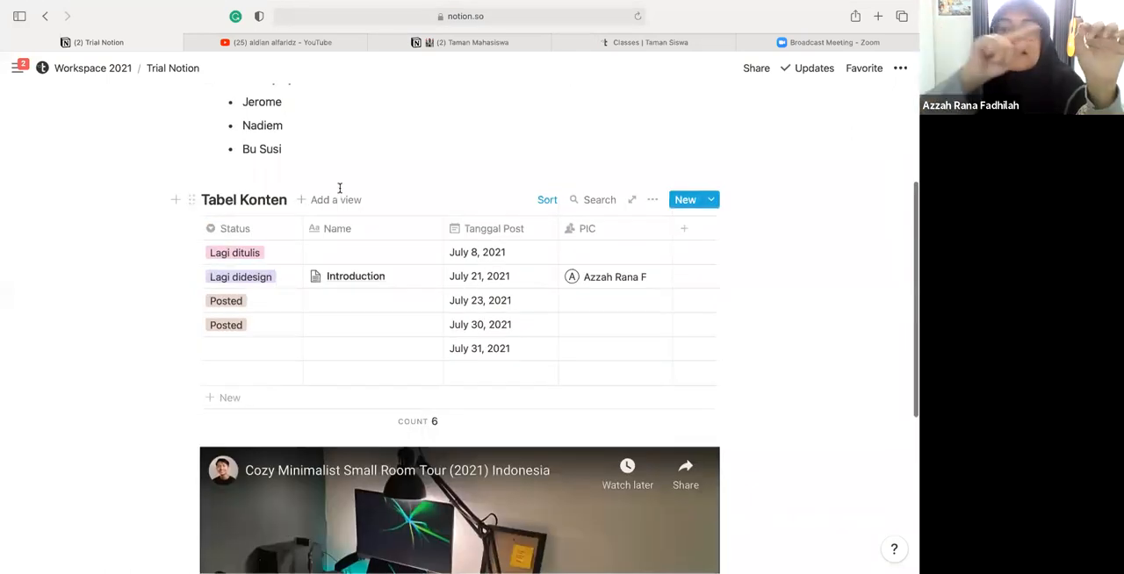
{"action": "scroll", "coordinate": [281, 436], "scroll_direction": "down", "scroll_amount": 10}
{"action": "scroll", "coordinate": [281, 437], "scroll_direction": "up", "scroll_amount": 1}
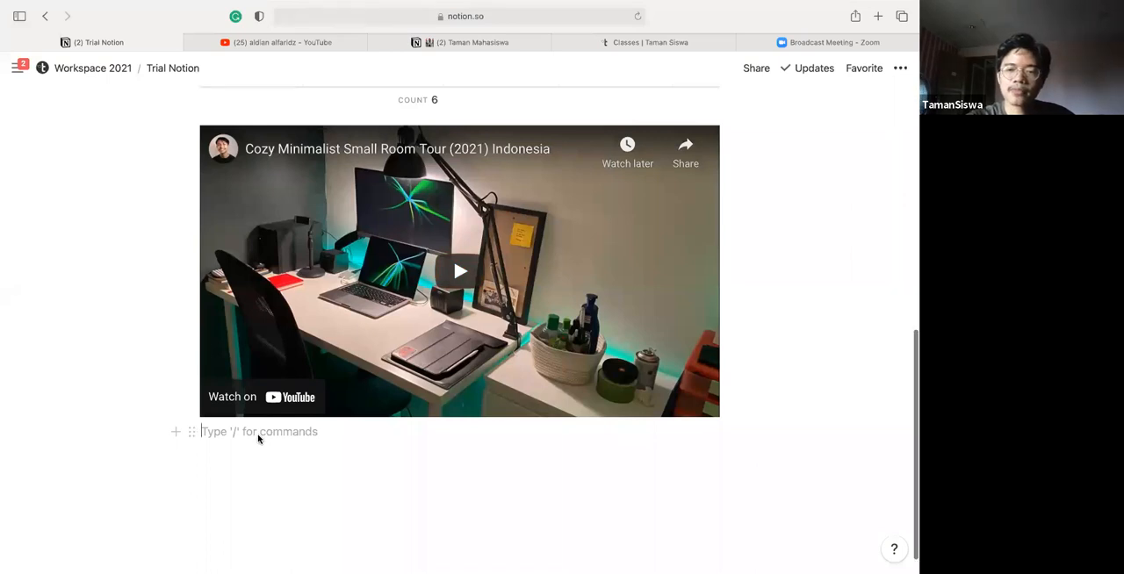
{"action": "scroll", "coordinate": [258, 438], "scroll_direction": "up", "scroll_amount": 2}
{"action": "scroll", "coordinate": [258, 439], "scroll_direction": "down", "scroll_amount": 3}
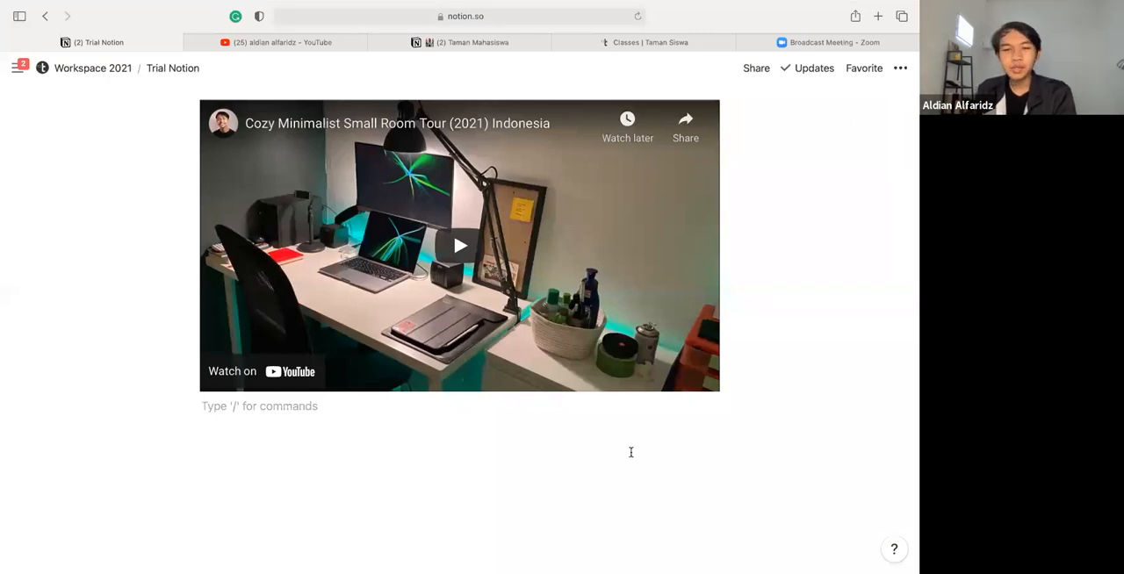
{"action": "scroll", "coordinate": [631, 452], "scroll_direction": "up", "scroll_amount": 20}
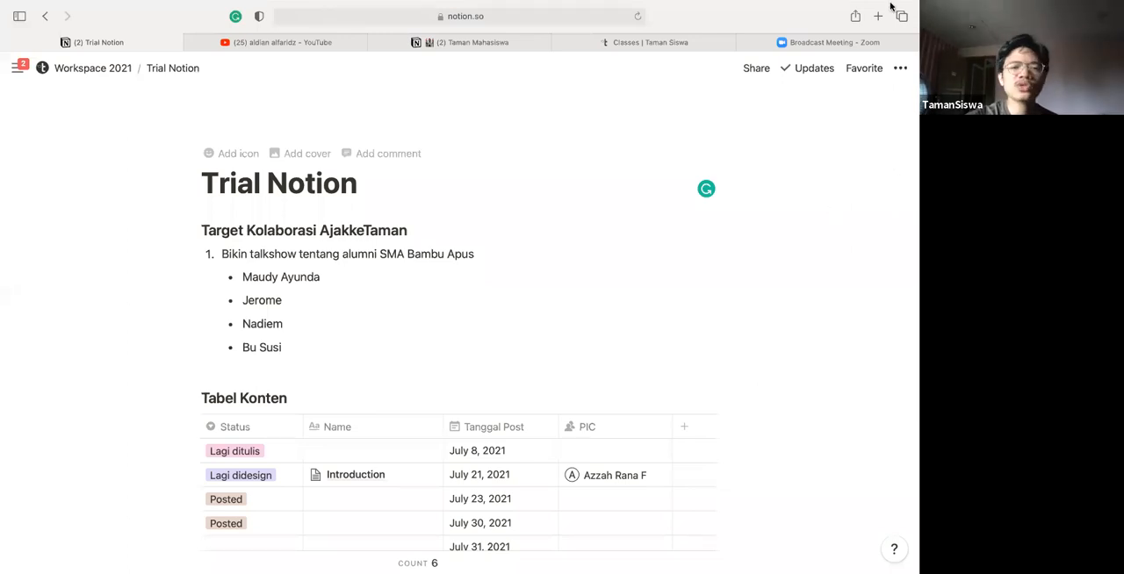
{"action": "scroll", "coordinate": [471, 320], "scroll_direction": "down", "scroll_amount": 1}
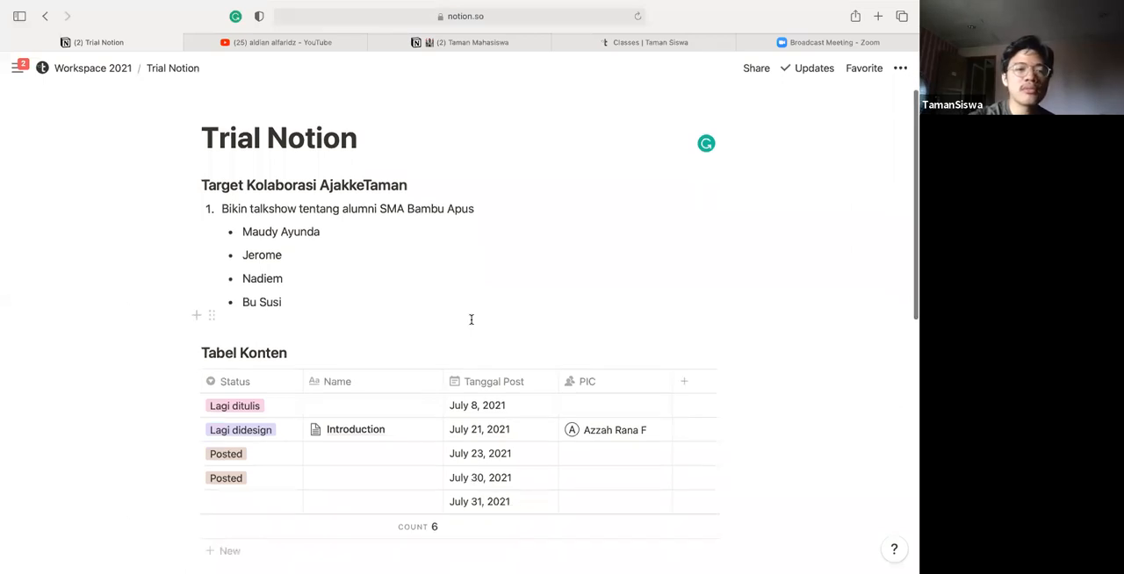
{"action": "scroll", "coordinate": [471, 320], "scroll_direction": "up", "scroll_amount": 1}
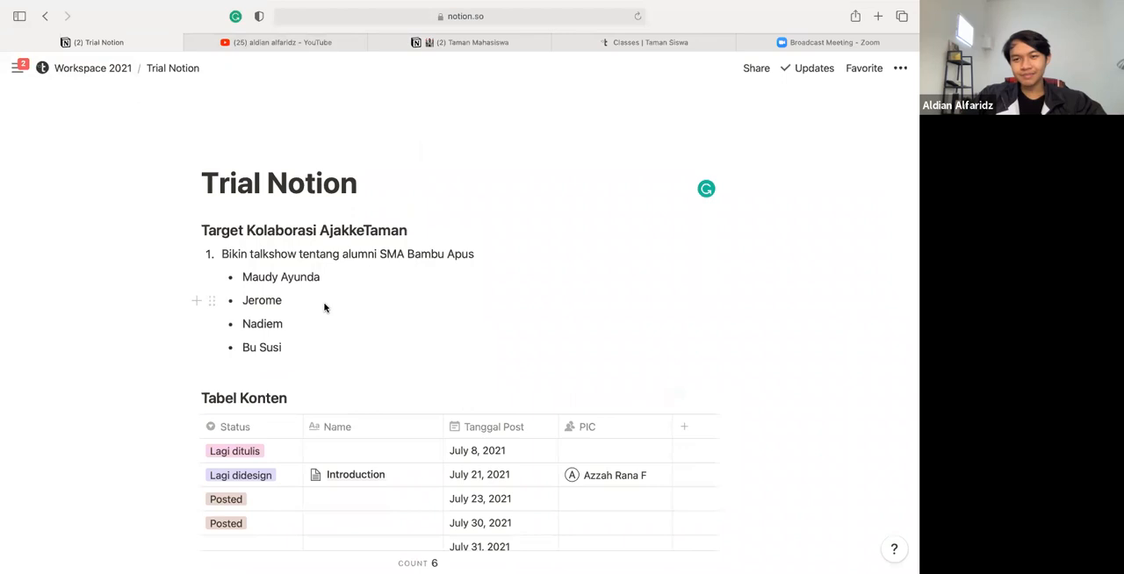
{"action": "scroll", "coordinate": [324, 307], "scroll_direction": "down", "scroll_amount": 10}
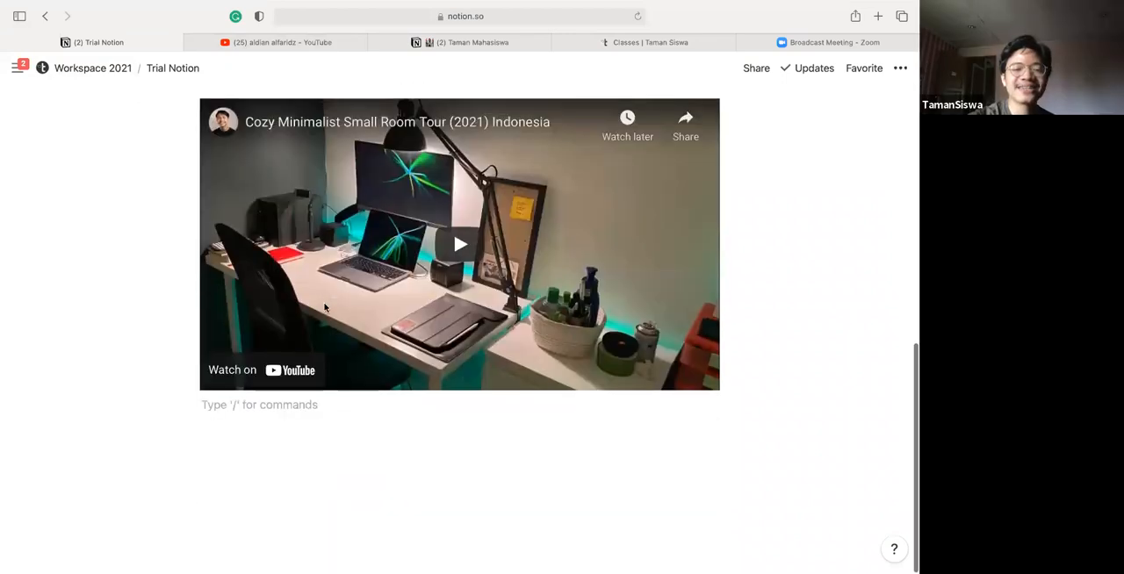
{"action": "scroll", "coordinate": [325, 308], "scroll_direction": "up", "scroll_amount": 10}
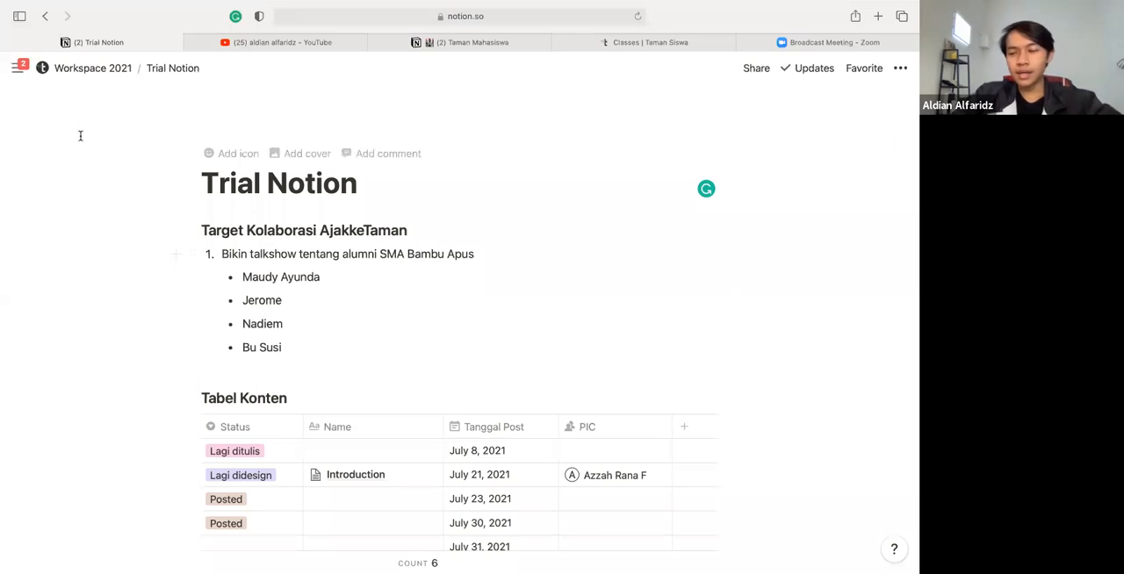
Open the parent page Workspace 2021 from the Trial Notion page
{"action": "mouse_move", "coordinate": [17, 68]}
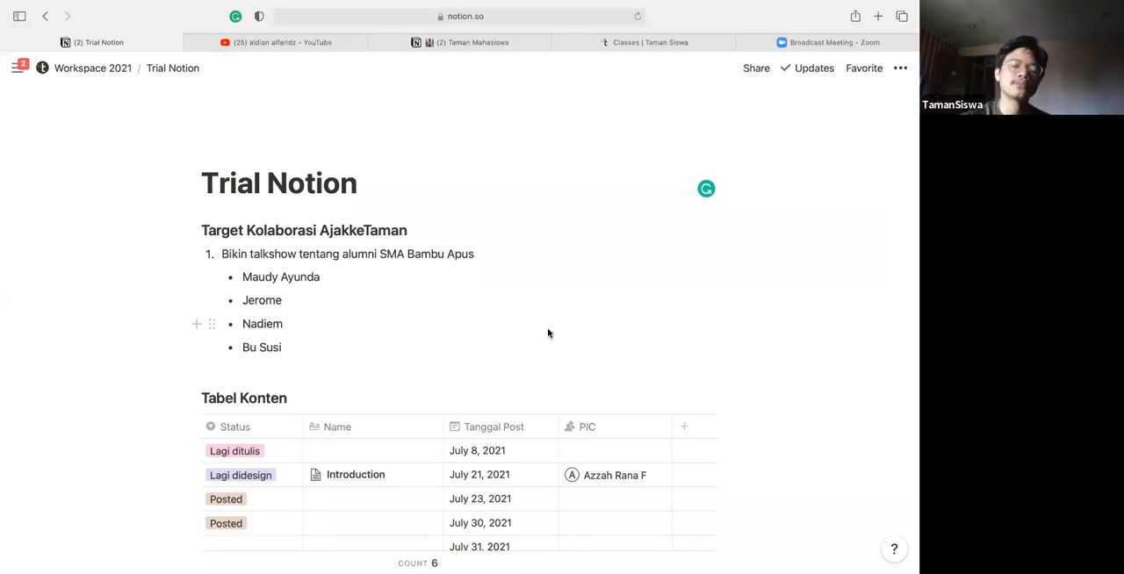
{"action": "scroll", "coordinate": [548, 333], "scroll_direction": "down", "scroll_amount": 2}
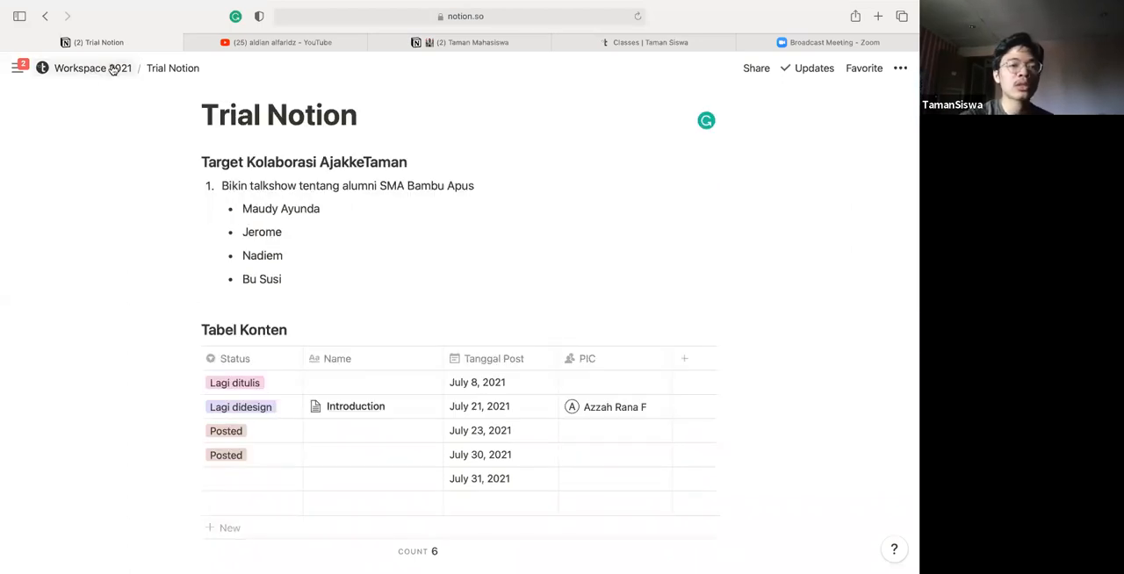
{"action": "left_click", "coordinate": [113, 69]}
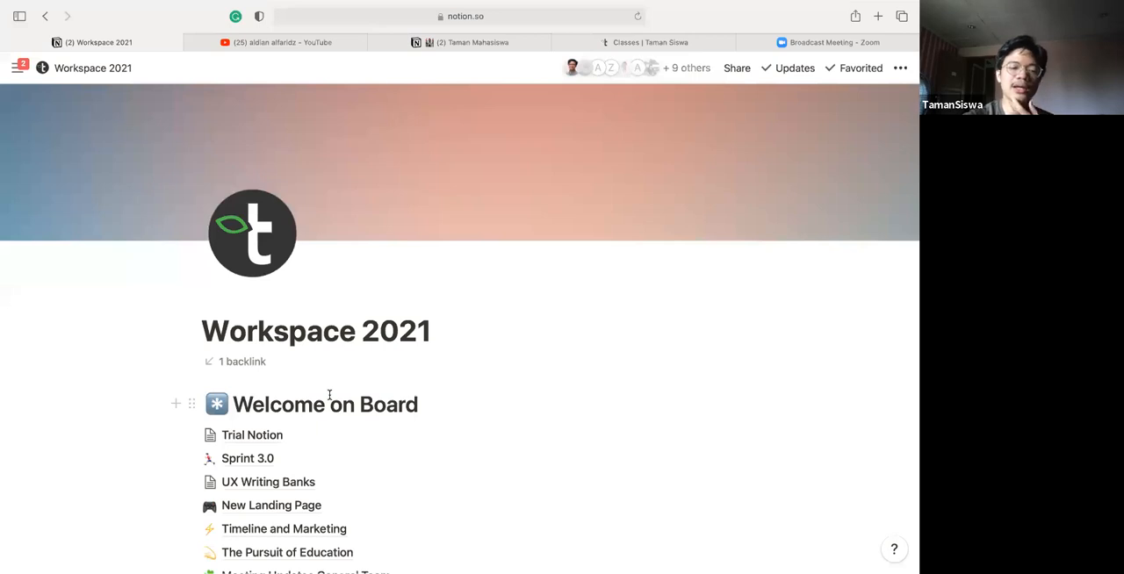
Look over the Workspace 2021 sections and open New Landing Page from the Welcome on Board list
{"action": "scroll", "coordinate": [329, 397], "scroll_direction": "down", "scroll_amount": 2}
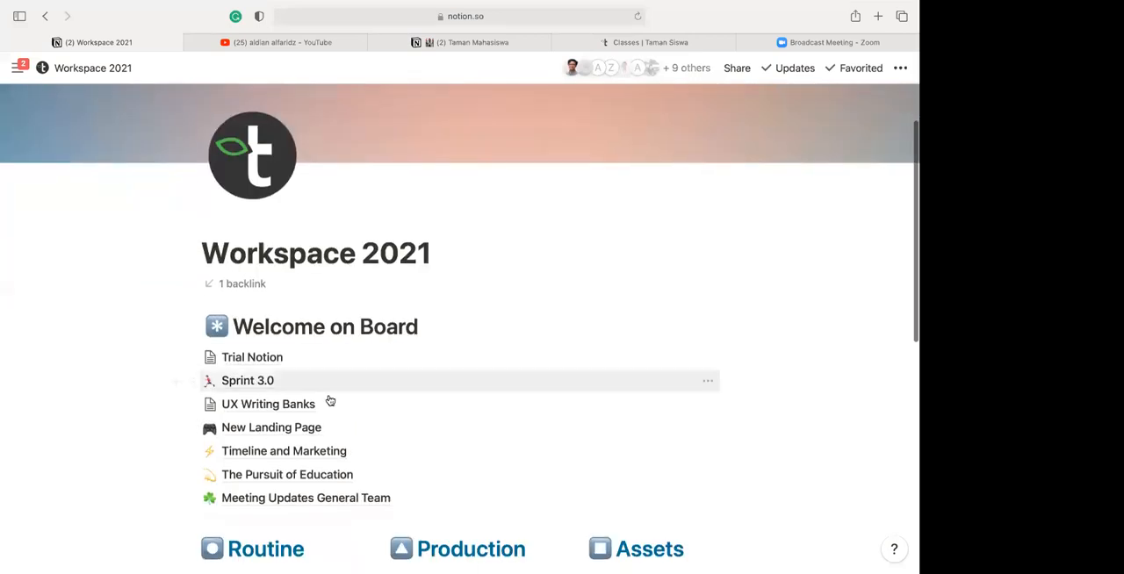
{"action": "scroll", "coordinate": [329, 401], "scroll_direction": "down", "scroll_amount": 1}
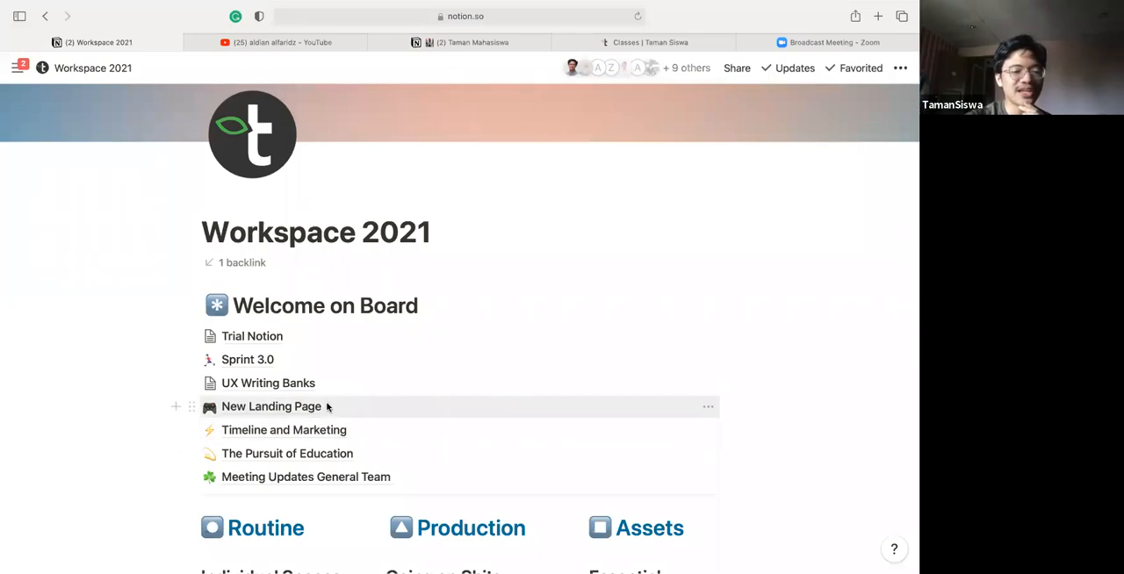
{"action": "scroll", "coordinate": [327, 376], "scroll_direction": "down", "scroll_amount": 10}
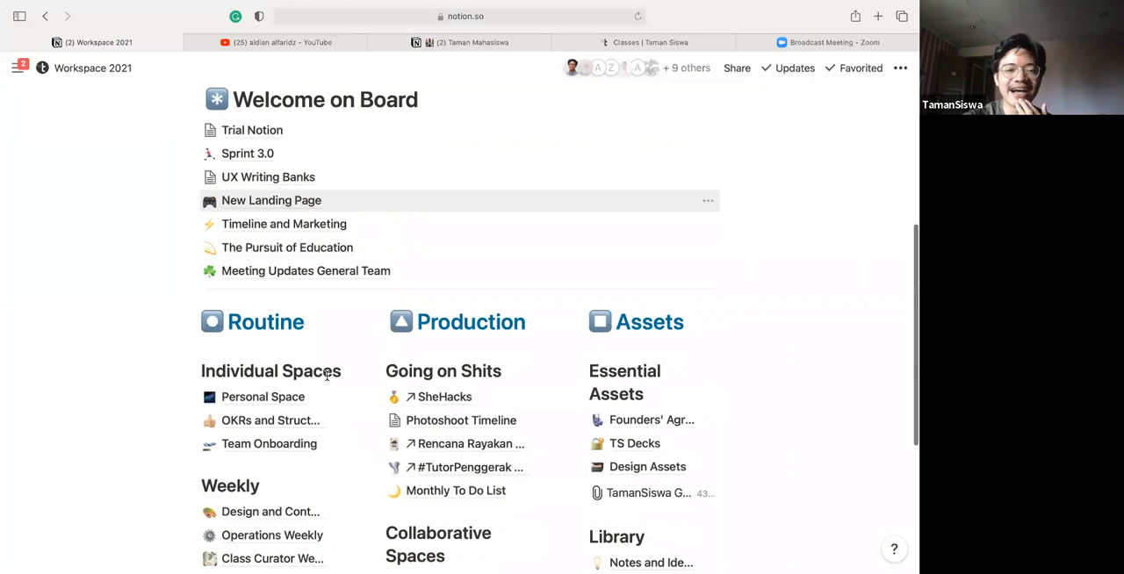
{"action": "scroll", "coordinate": [326, 375], "scroll_direction": "up", "scroll_amount": 7}
{"action": "scroll", "coordinate": [326, 376], "scroll_direction": "up", "scroll_amount": 1}
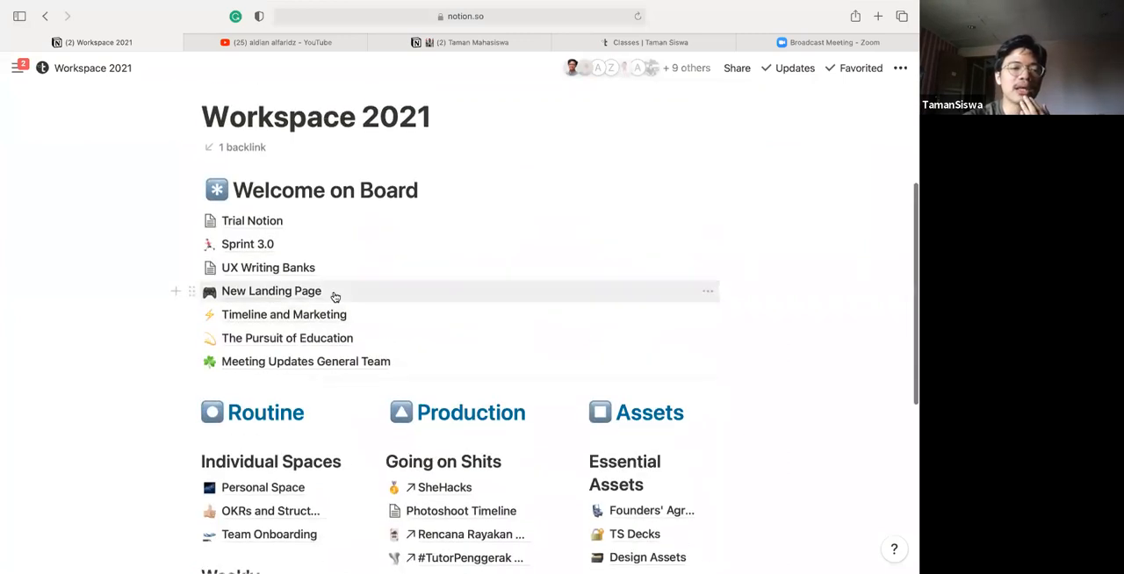
{"action": "scroll", "coordinate": [334, 296], "scroll_direction": "up", "scroll_amount": 5}
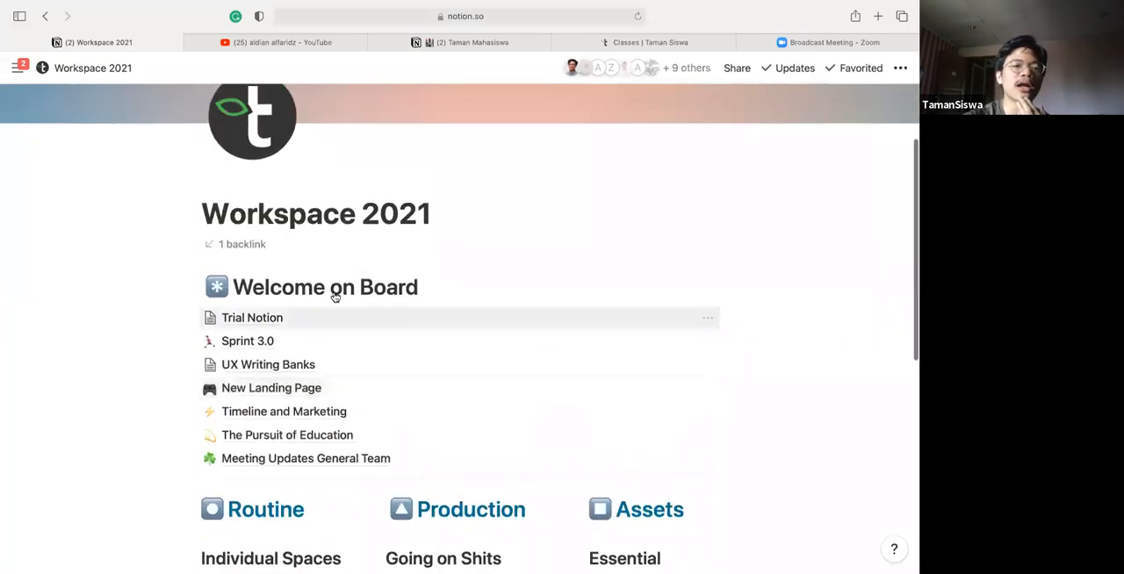
{"action": "scroll", "coordinate": [334, 294], "scroll_direction": "up", "scroll_amount": 1}
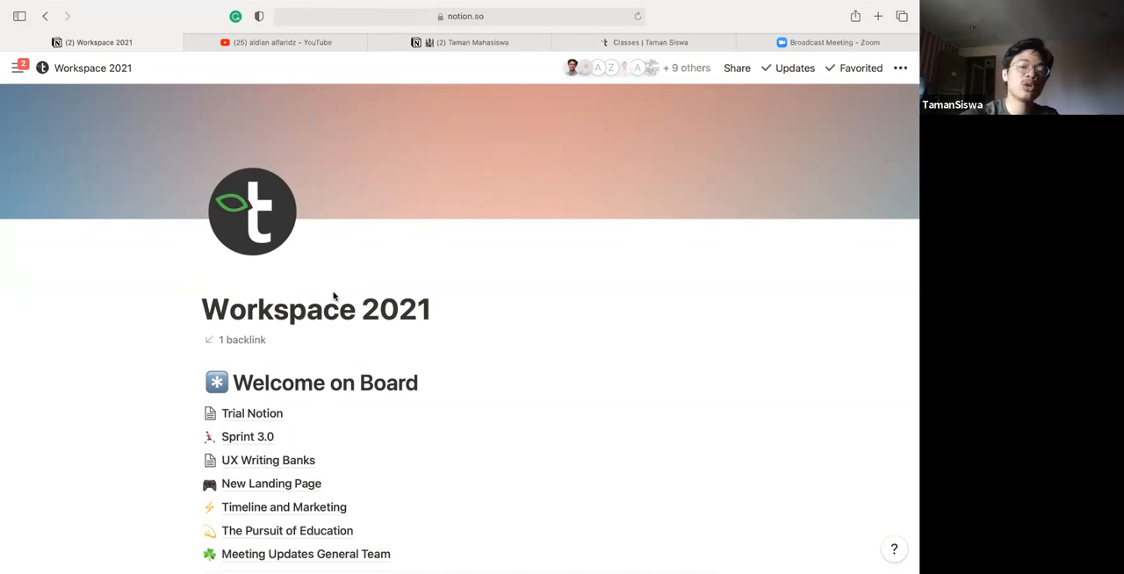
{"action": "left_click", "coordinate": [265, 486]}
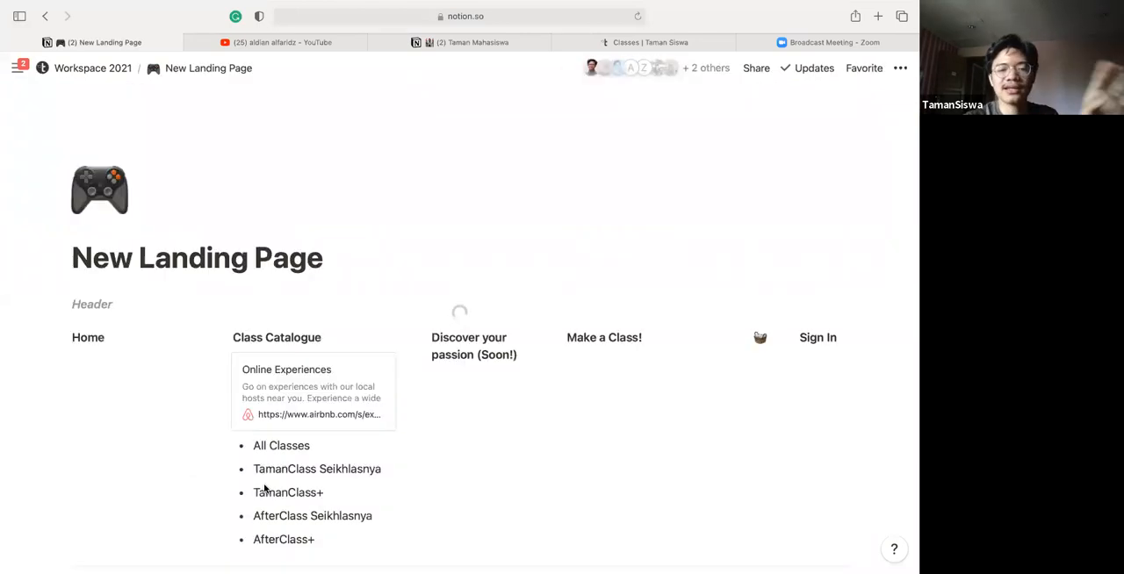
Examine the New Landing Page from its header and front page through the class images, product descriptions, footer and checklists
{"action": "scroll", "coordinate": [265, 489], "scroll_direction": "down", "scroll_amount": 5}
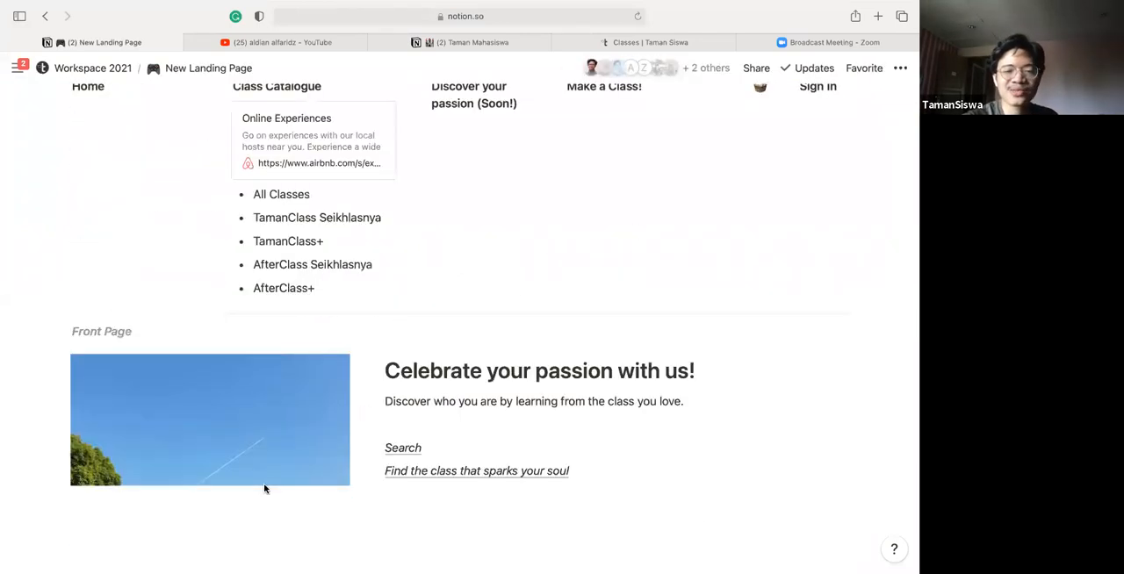
{"action": "scroll", "coordinate": [330, 392], "scroll_direction": "down", "scroll_amount": 3}
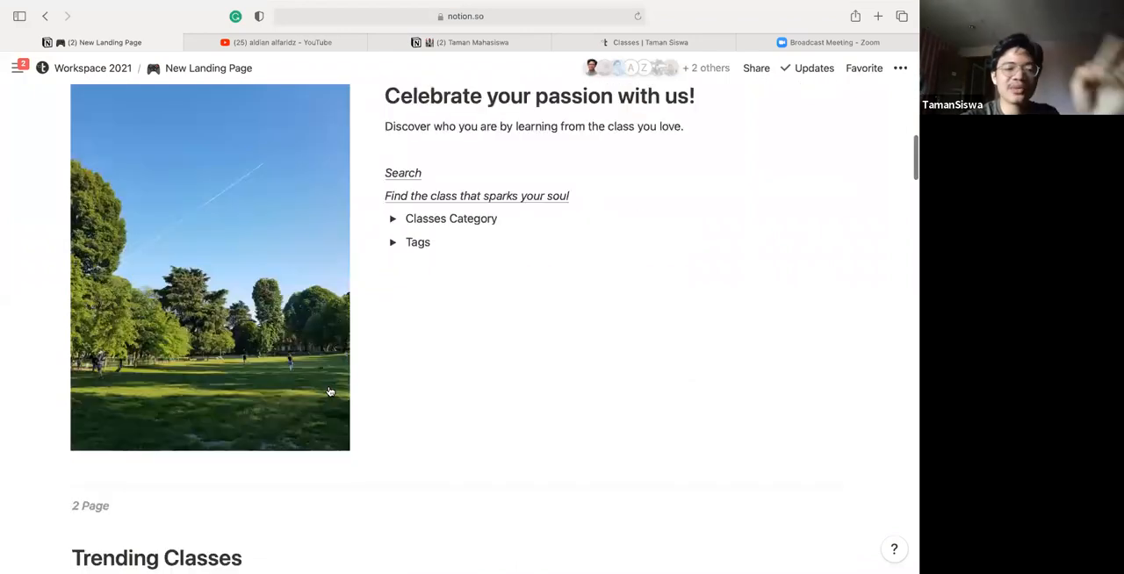
{"action": "scroll", "coordinate": [328, 393], "scroll_direction": "down", "scroll_amount": 1}
{"action": "scroll", "coordinate": [154, 172], "scroll_direction": "up", "scroll_amount": 2}
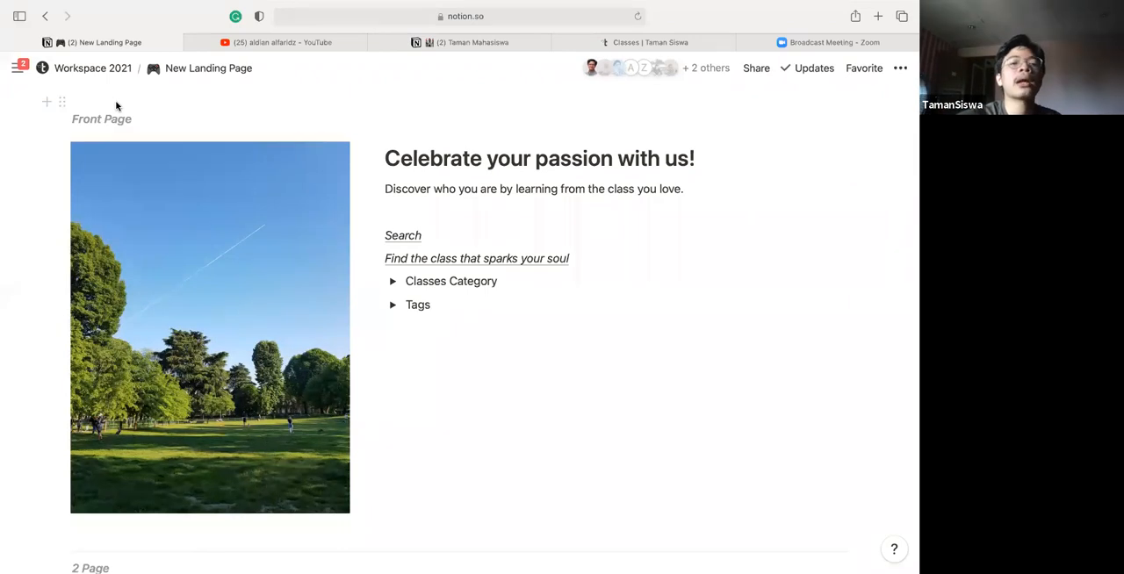
{"action": "scroll", "coordinate": [193, 108], "scroll_direction": "up", "scroll_amount": 5}
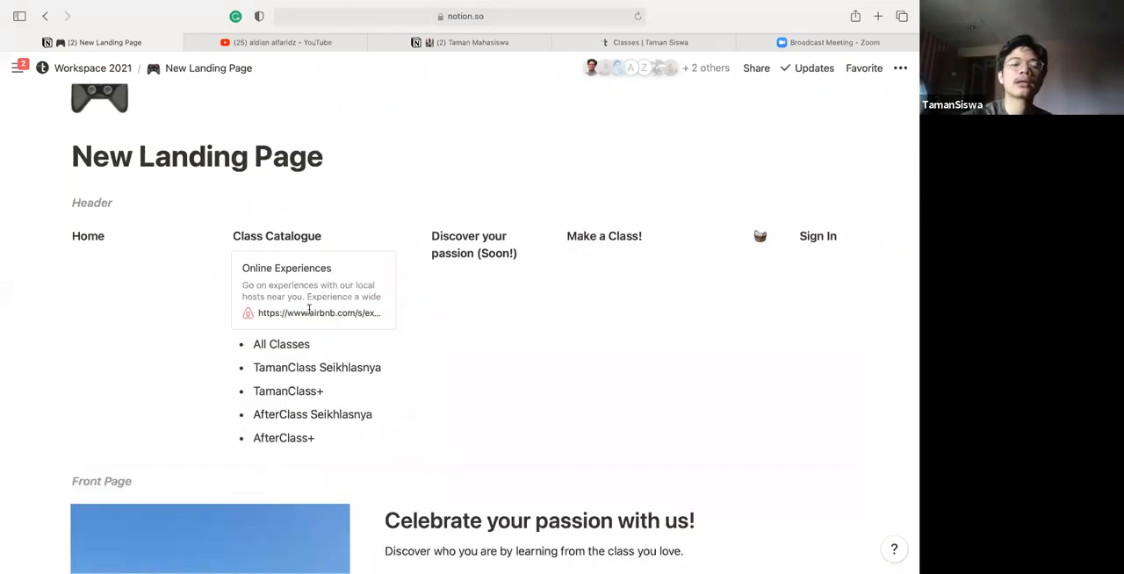
{"action": "scroll", "coordinate": [309, 310], "scroll_direction": "down", "scroll_amount": 1}
{"action": "scroll", "coordinate": [94, 312], "scroll_direction": "down", "scroll_amount": 12}
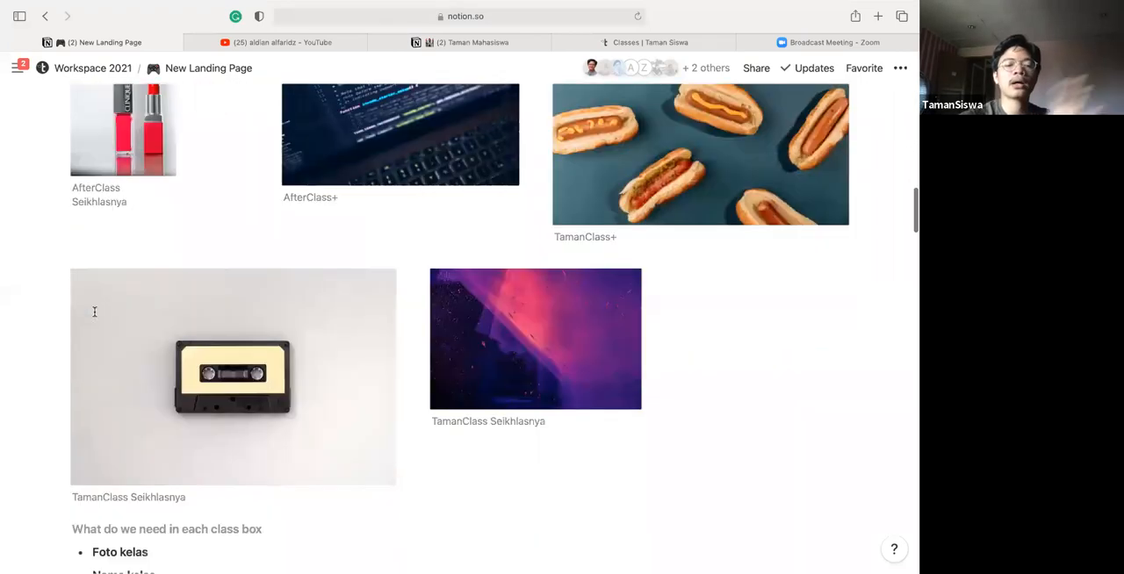
{"action": "scroll", "coordinate": [94, 311], "scroll_direction": "down", "scroll_amount": 8}
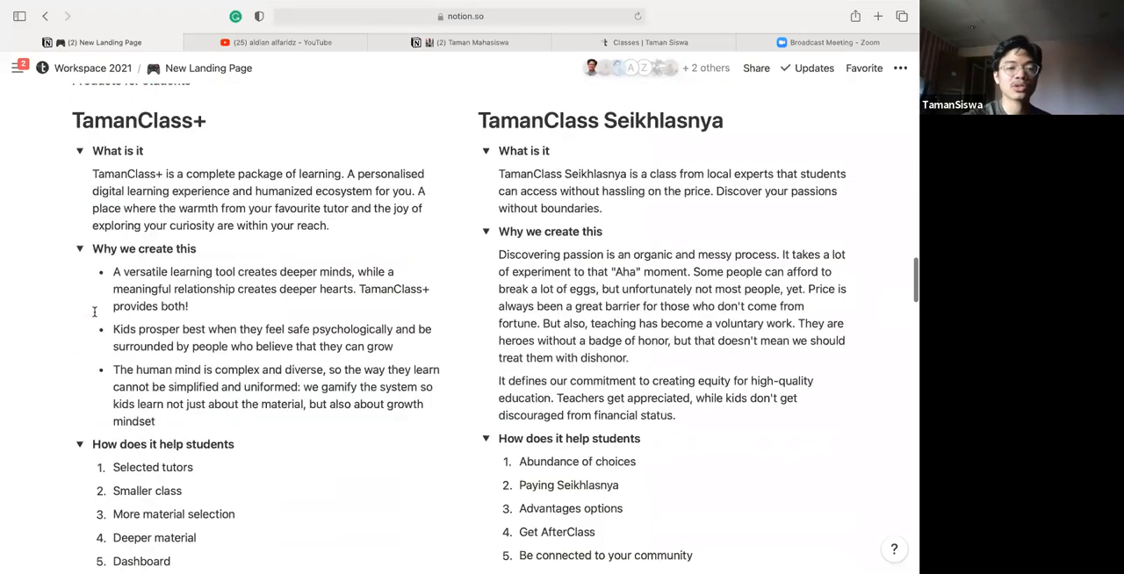
{"action": "scroll", "coordinate": [94, 312], "scroll_direction": "down", "scroll_amount": 15}
{"action": "scroll", "coordinate": [94, 312], "scroll_direction": "up", "scroll_amount": 2}
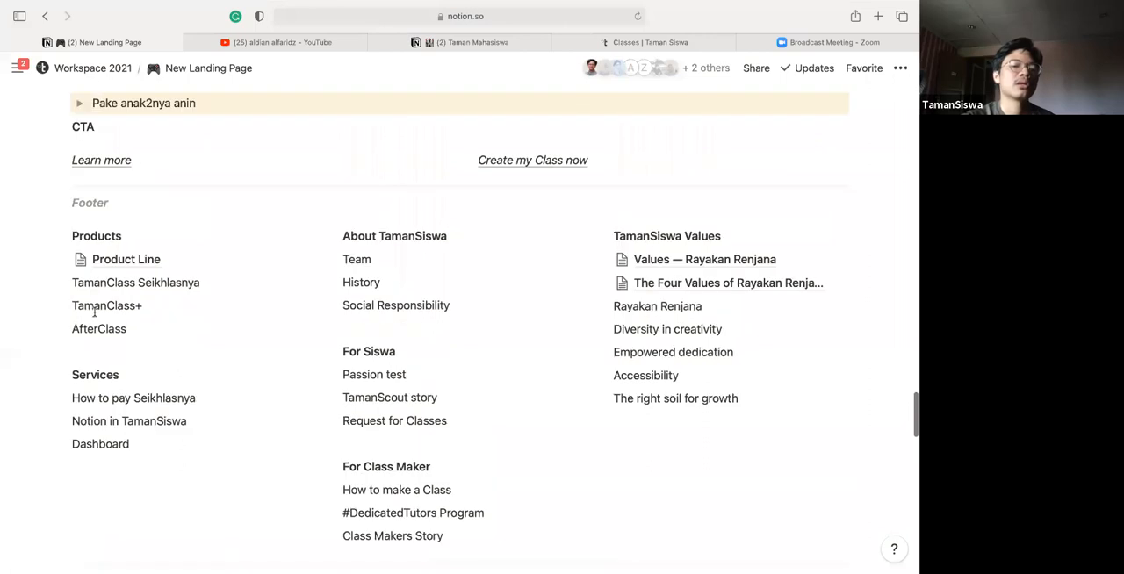
{"action": "scroll", "coordinate": [94, 311], "scroll_direction": "down", "scroll_amount": 10}
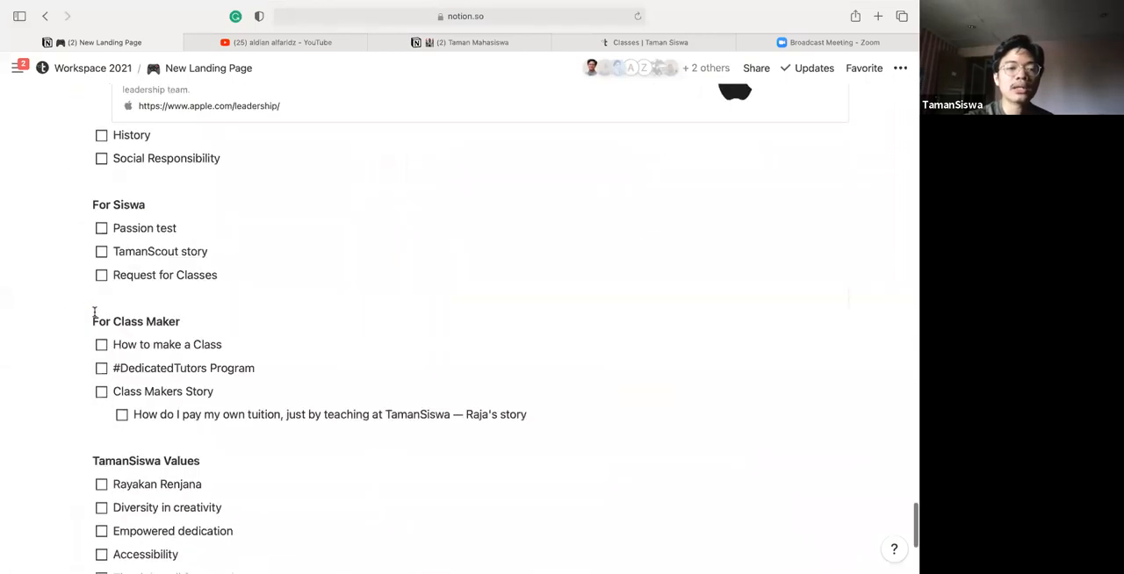
{"action": "scroll", "coordinate": [93, 311], "scroll_direction": "down", "scroll_amount": 5}
Go back from New Landing Page to the Workspace 2021 page and view its beginning
{"action": "scroll", "coordinate": [408, 325], "scroll_direction": "left", "scroll_amount": 5}
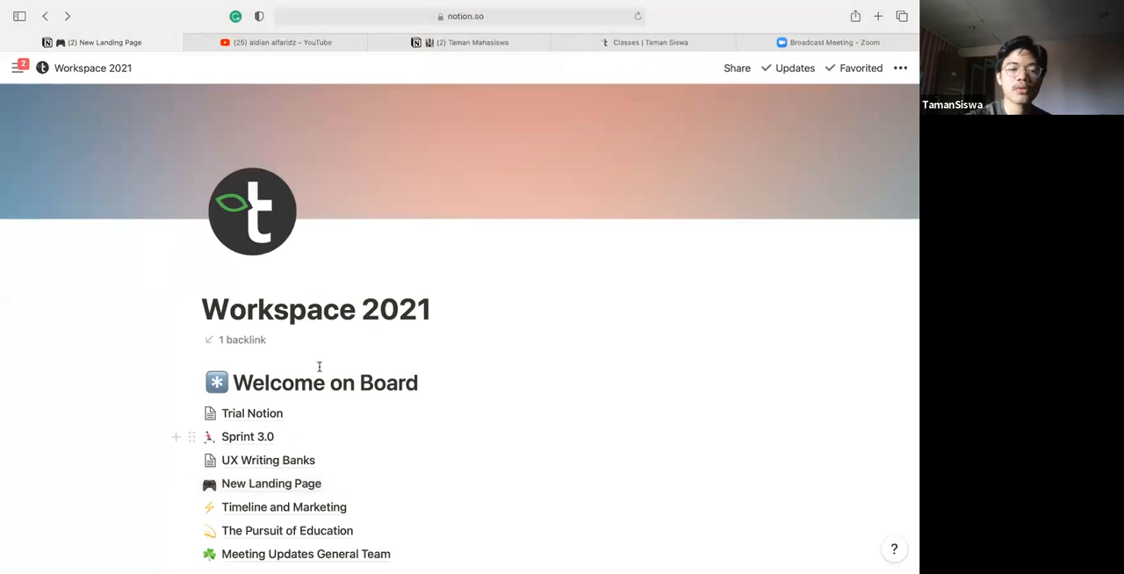
{"action": "scroll", "coordinate": [319, 369], "scroll_direction": "down", "scroll_amount": 3}
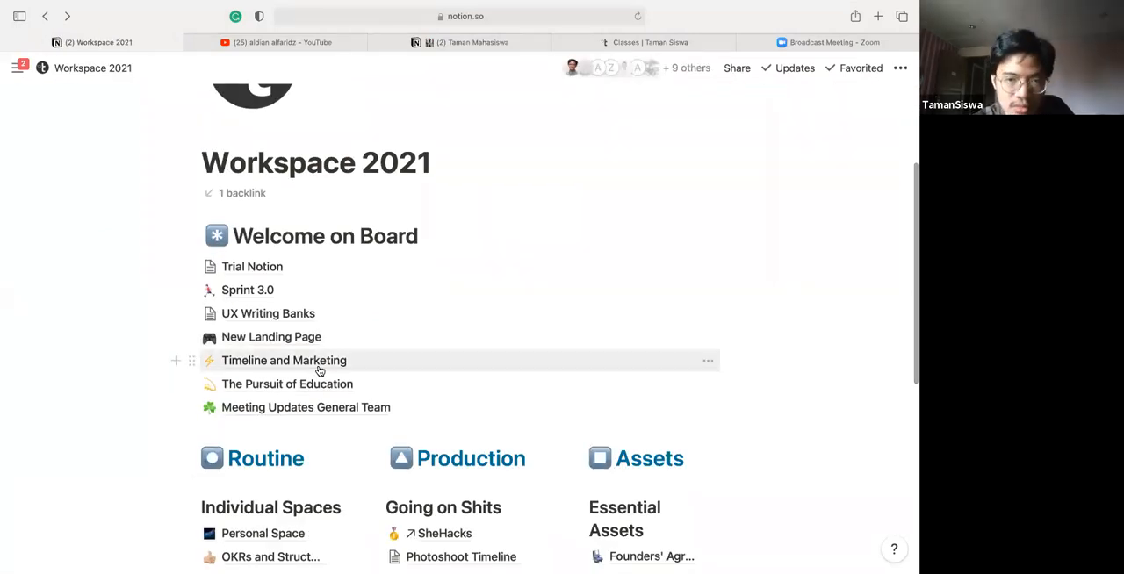
{"action": "scroll", "coordinate": [320, 370], "scroll_direction": "up", "scroll_amount": 4}
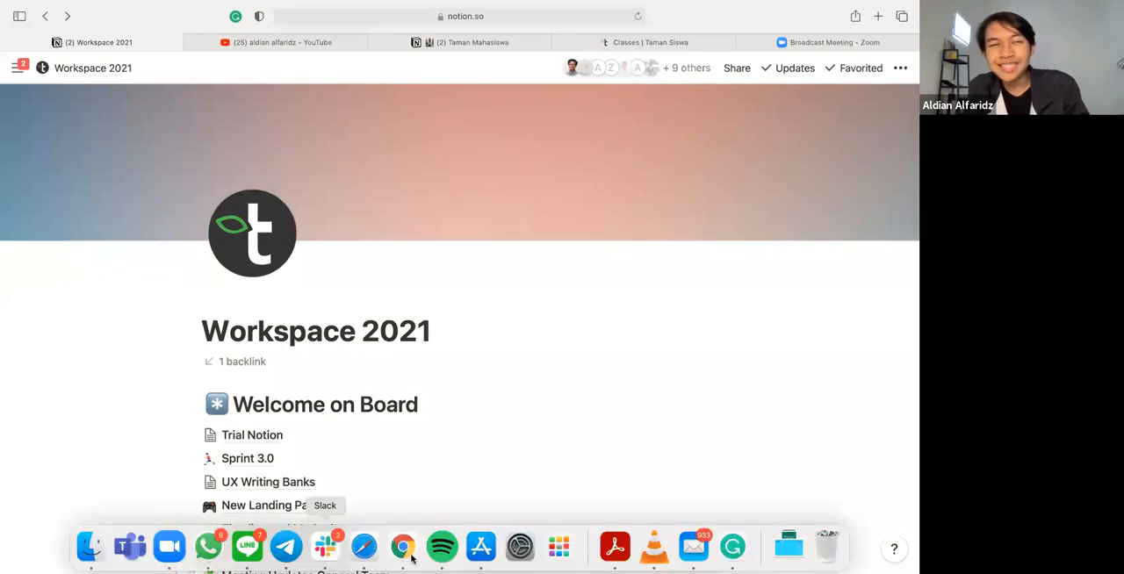
Launch Chrome and quit WhatsApp
{"action": "left_click", "coordinate": [405, 559]}
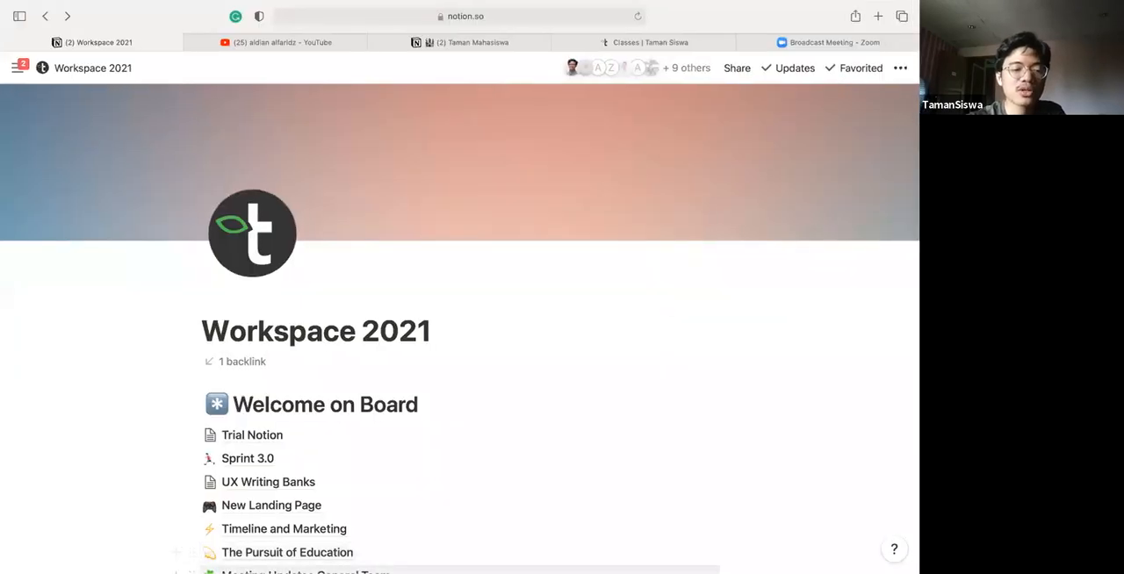
{"action": "right_click", "coordinate": [211, 555]}
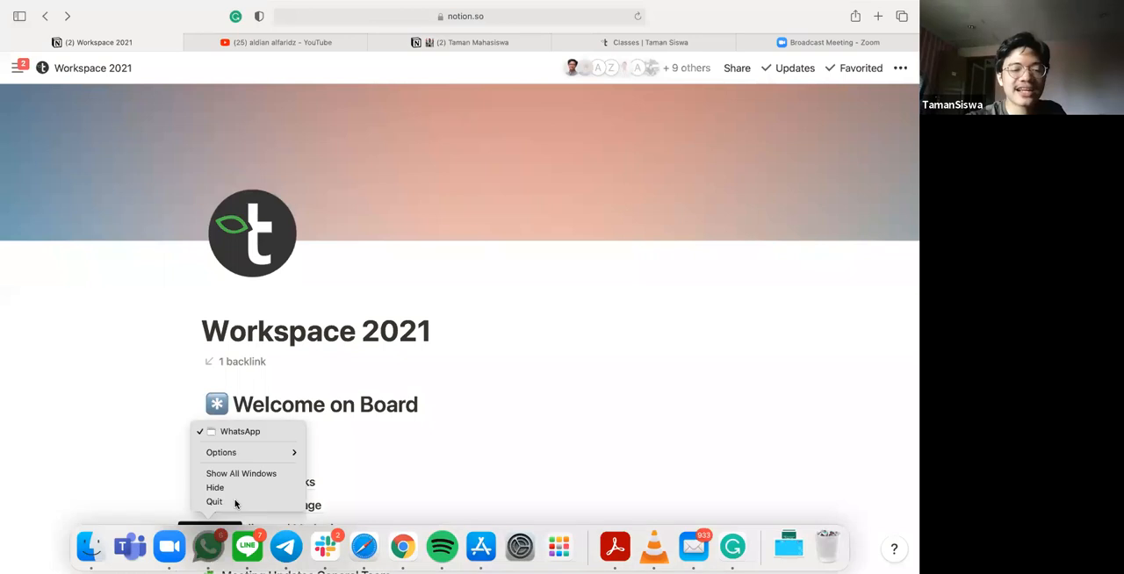
{"action": "left_click", "coordinate": [234, 502]}
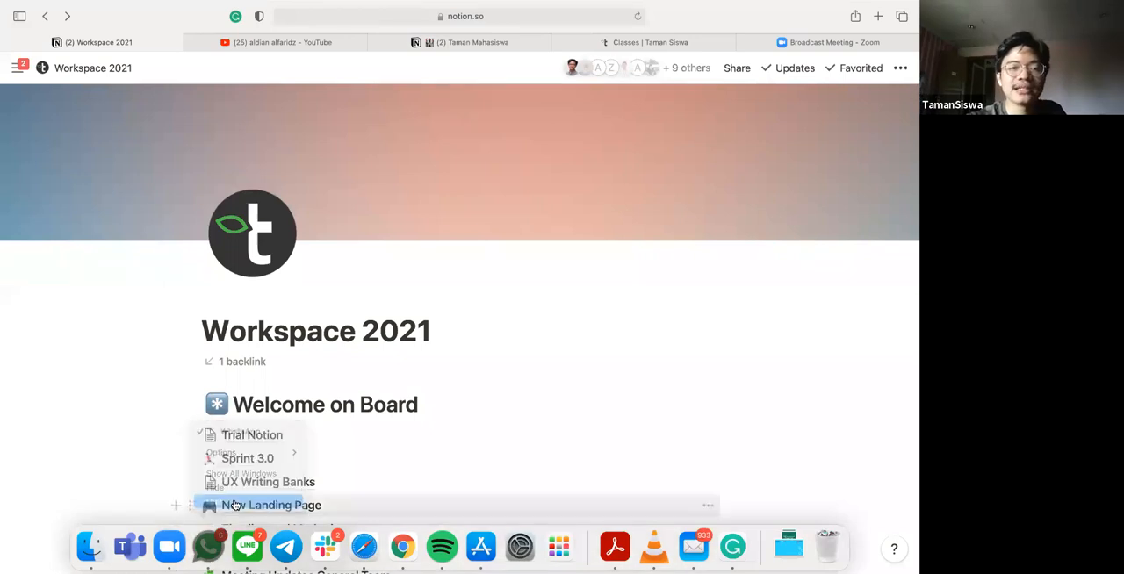
Switch to the new Chrome window, make it full screen, and return to the Workspace 2021 page in Safari
{"action": "key", "text": "ctrl+Left"}
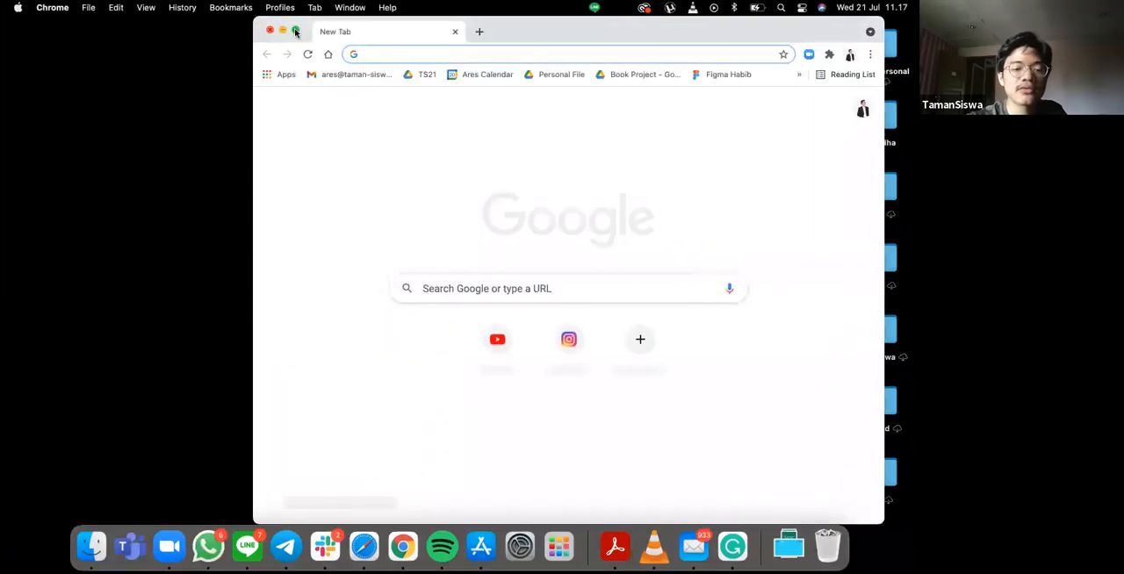
{"action": "left_click", "coordinate": [295, 32]}
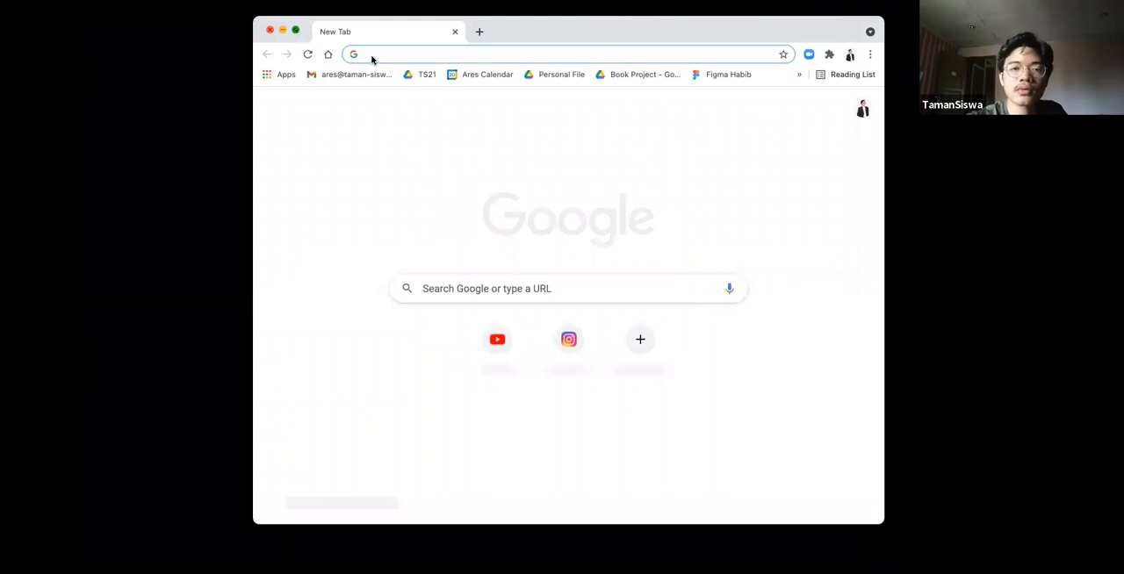
{"action": "key", "text": "ctrl+Right"}
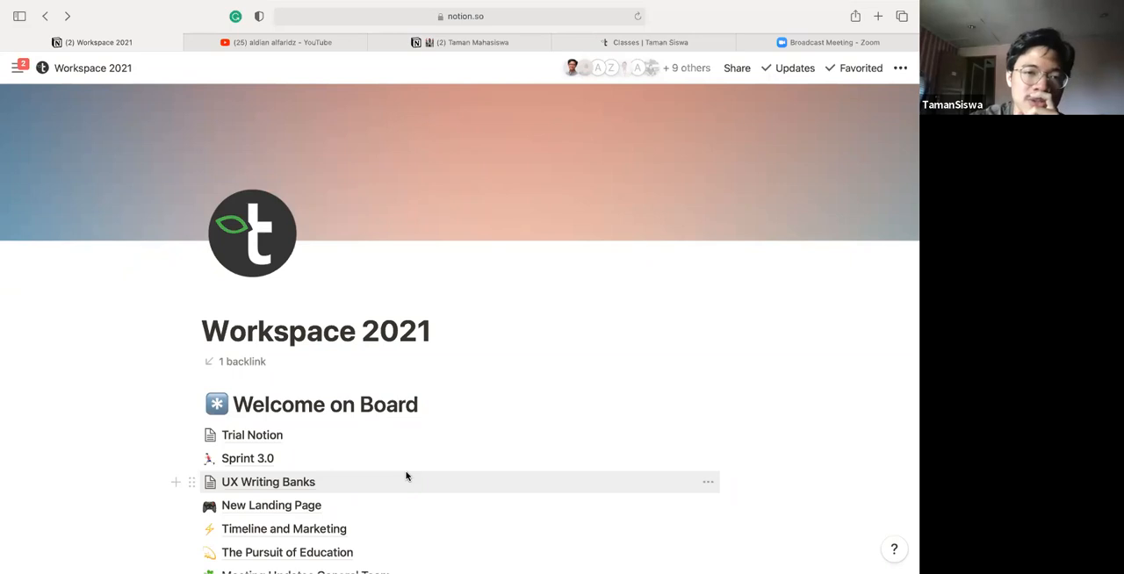
Open the bookmarked New RR Figma file in Chrome and switch back to the Workspace 2021 page in Safari
{"action": "key", "text": "ctrl+Left"}
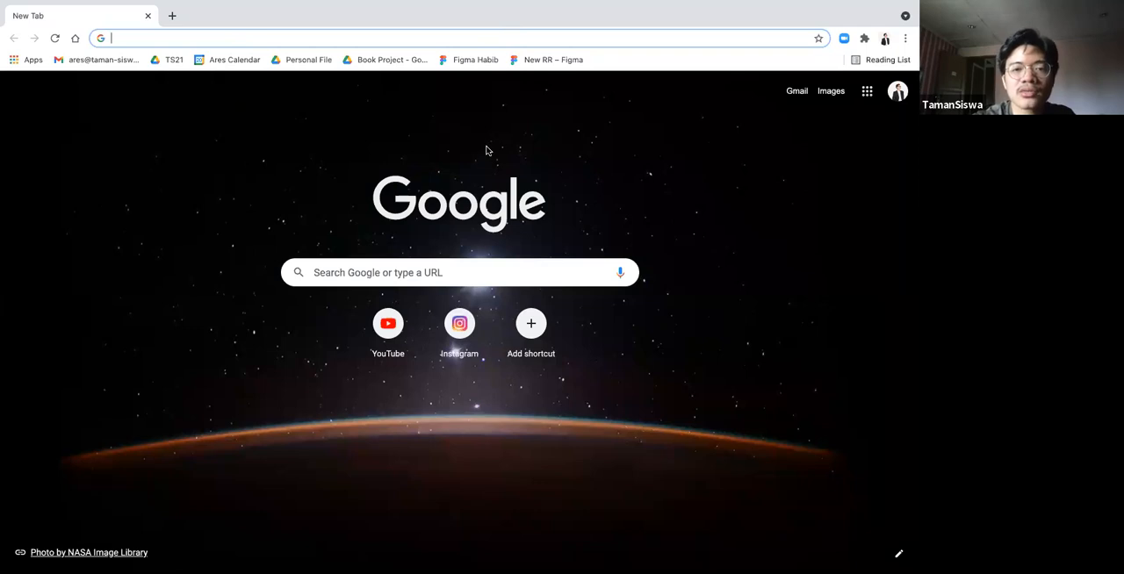
{"action": "left_click", "coordinate": [532, 61]}
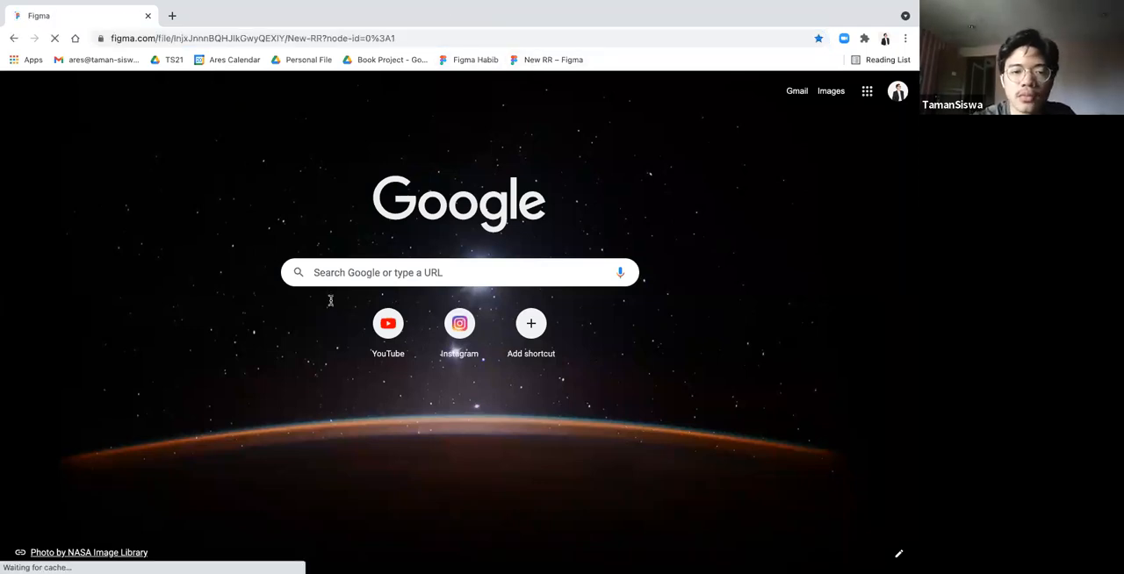
{"action": "key", "text": "ctrl+Right"}
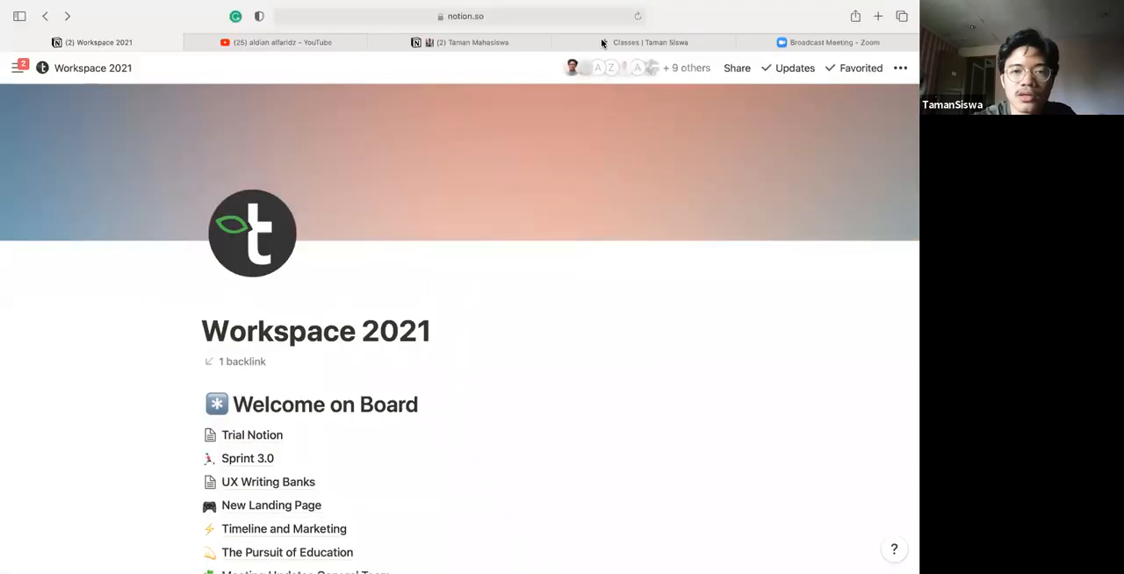